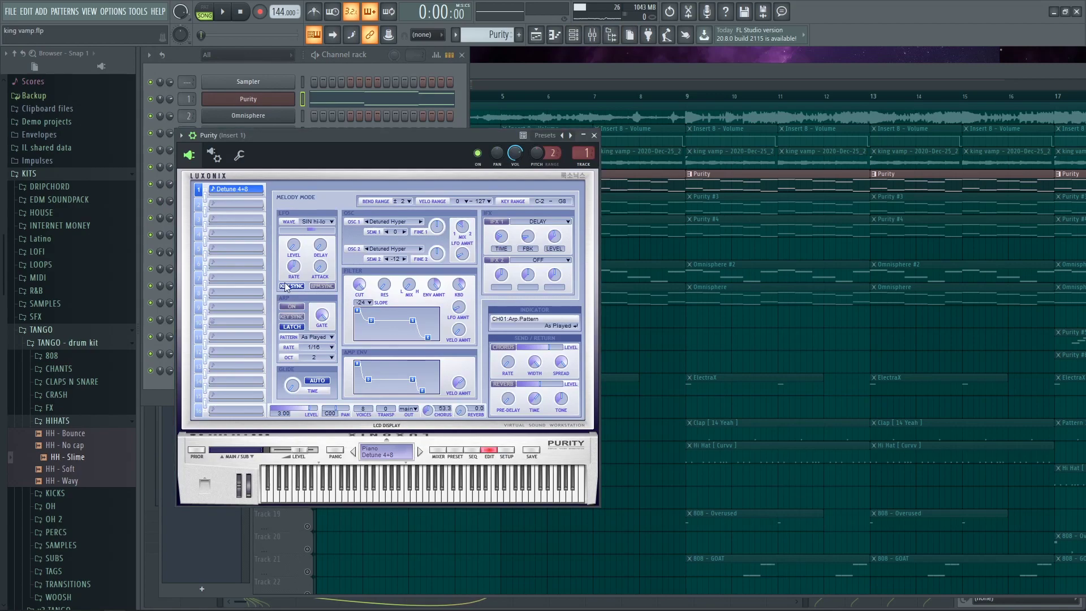
Review the Purity channel's preset list and play its pattern alone with its notes open in the piano roll
left_click(455, 452)
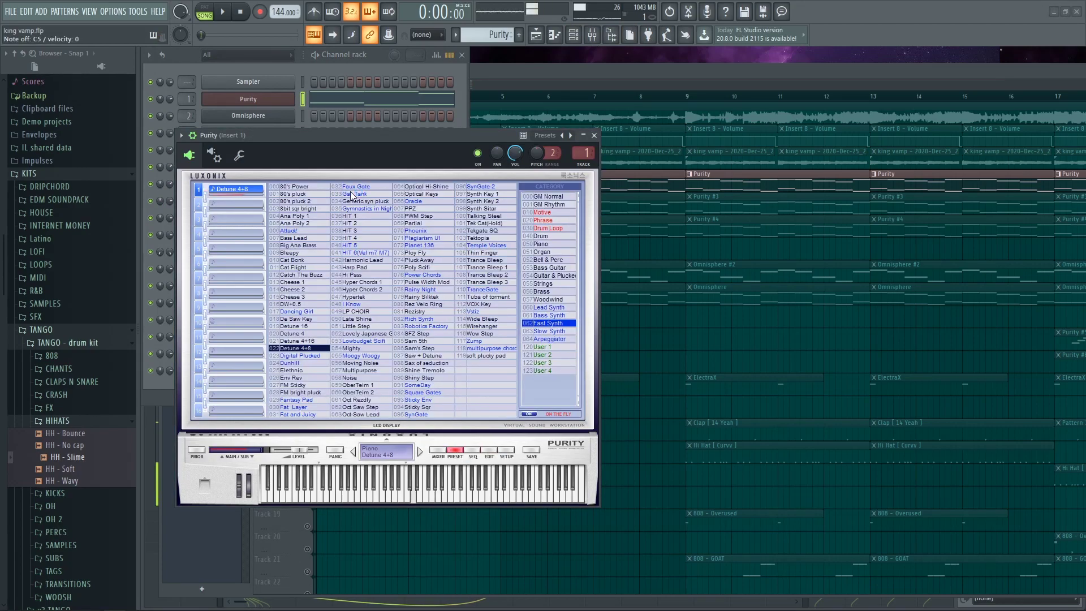
left_click(594, 136)
double_click(491, 186)
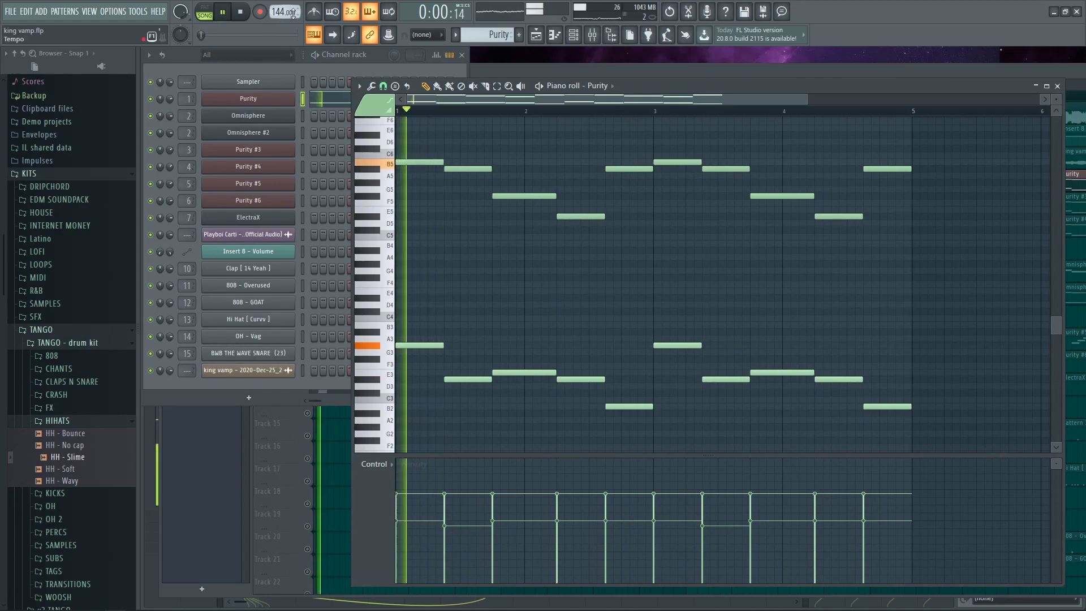
left_click(205, 12)
key("space")
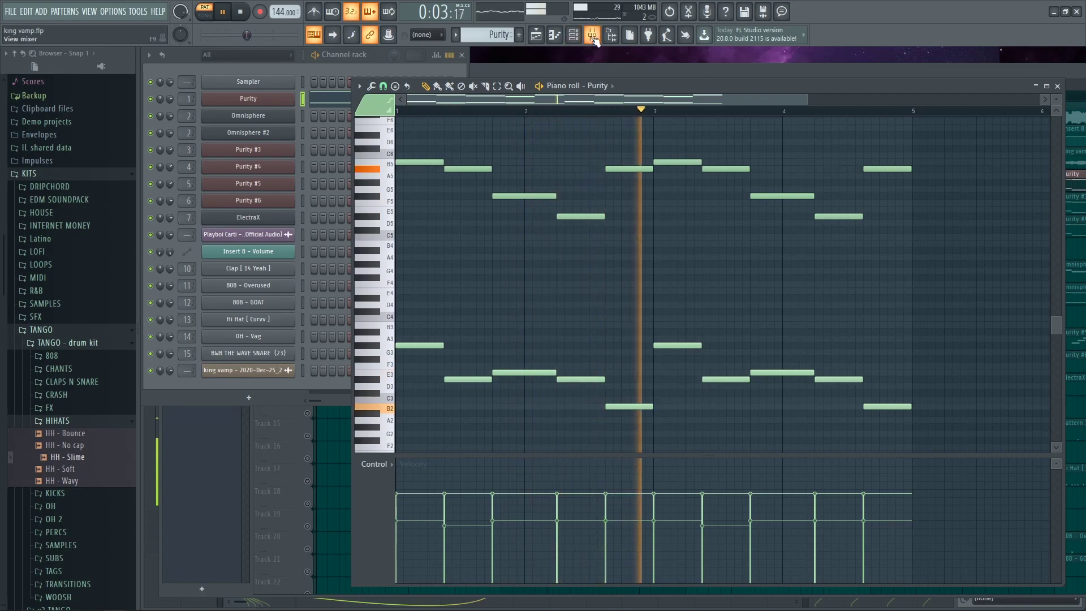
Examine the Fruity Parametric EQ 2 curve on mixer Insert 1 and return to the playlist
key("F9")
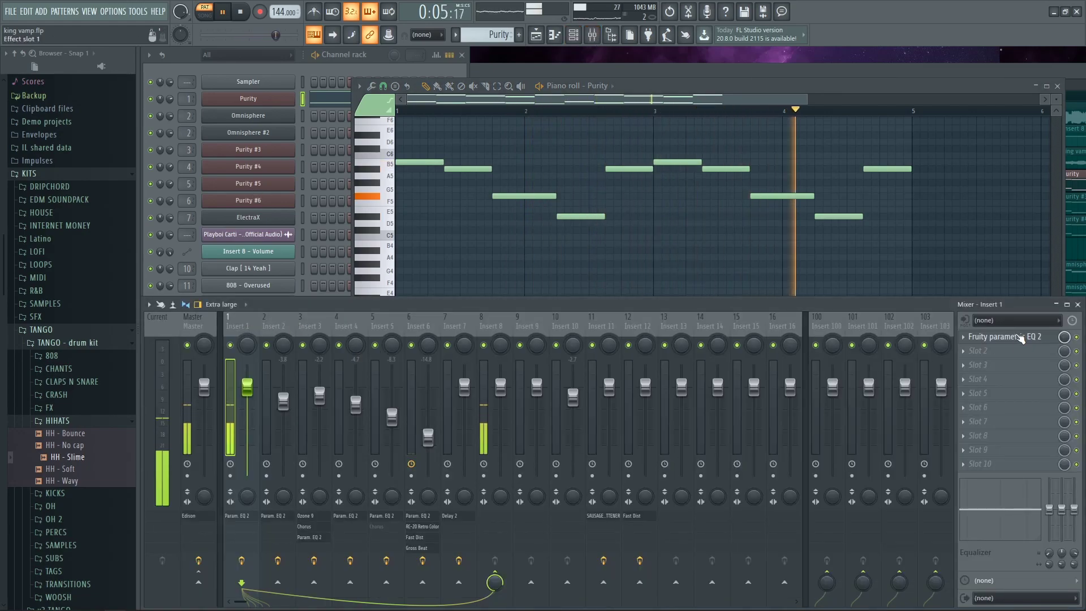
left_click(1012, 337)
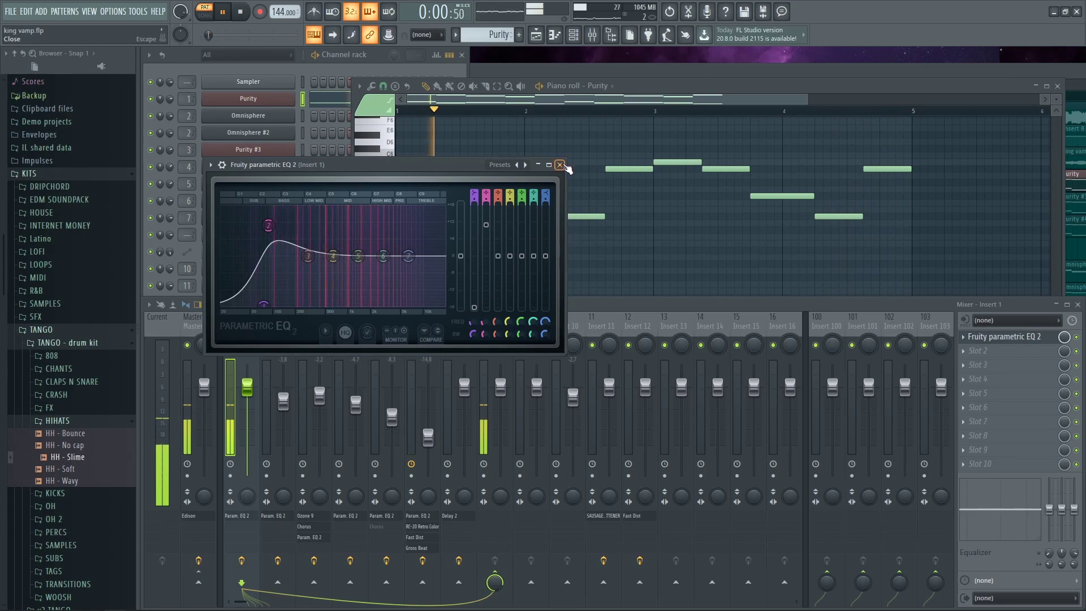
left_click(561, 165)
key("F5")
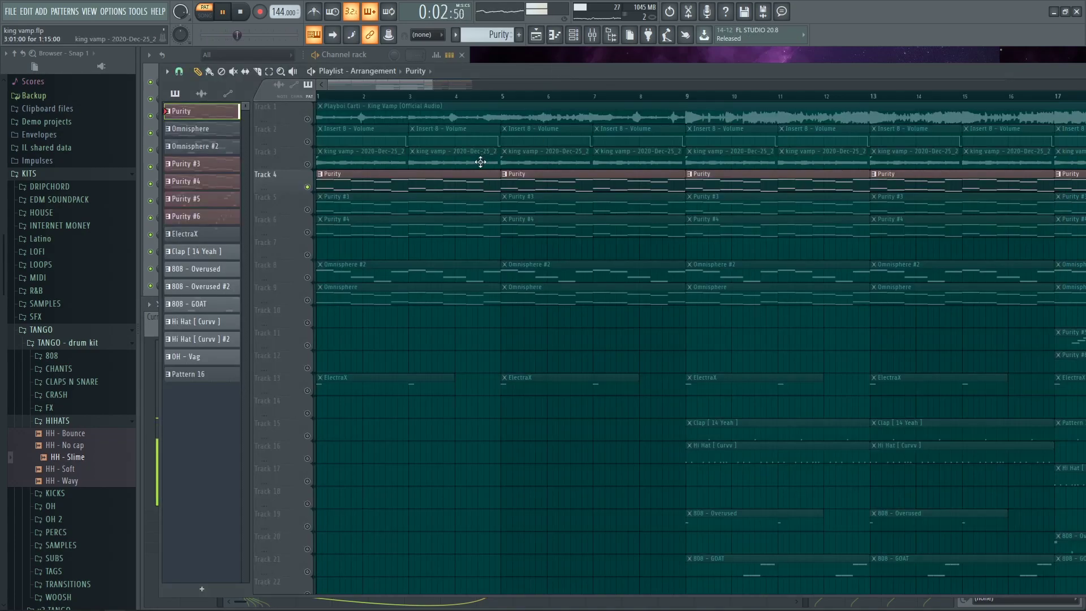
Solo the Purity #3 track and review its notes and layered synth presets while auditioning the melody
left_click(309, 211)
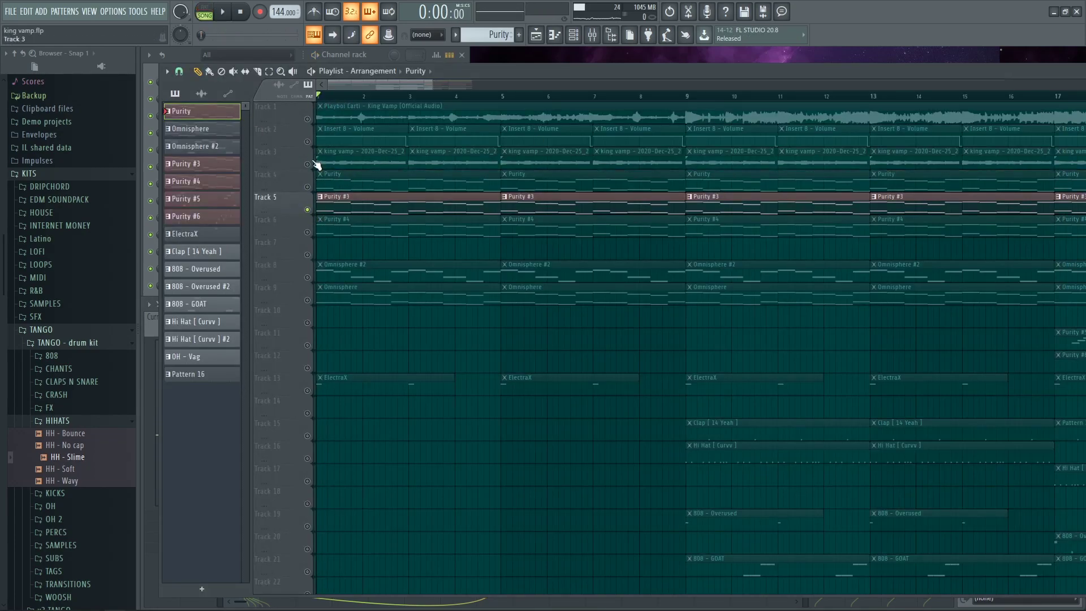
double_click(336, 208)
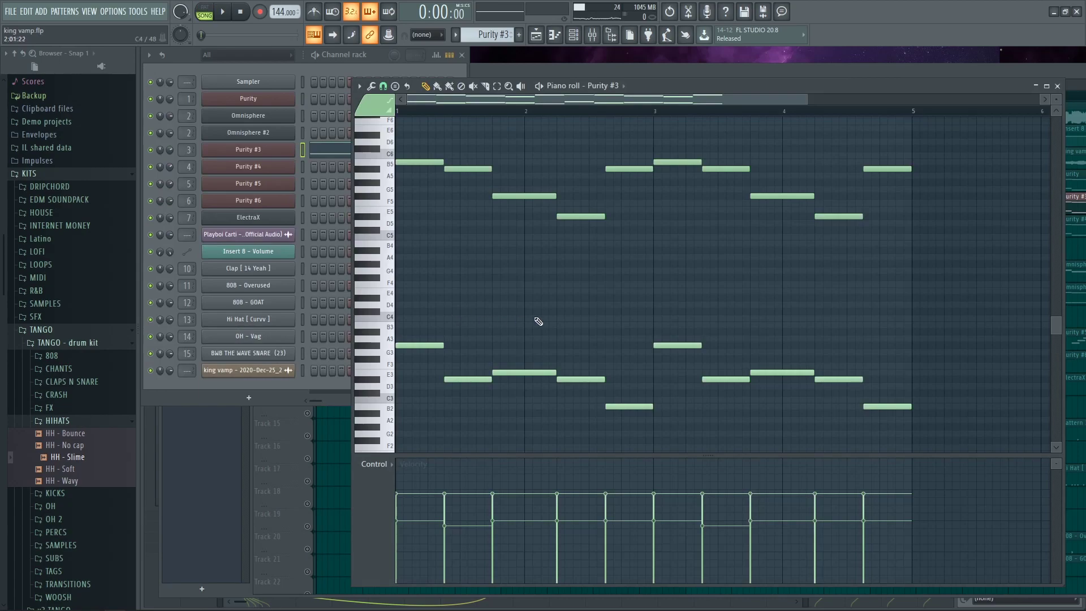
left_click(291, 154)
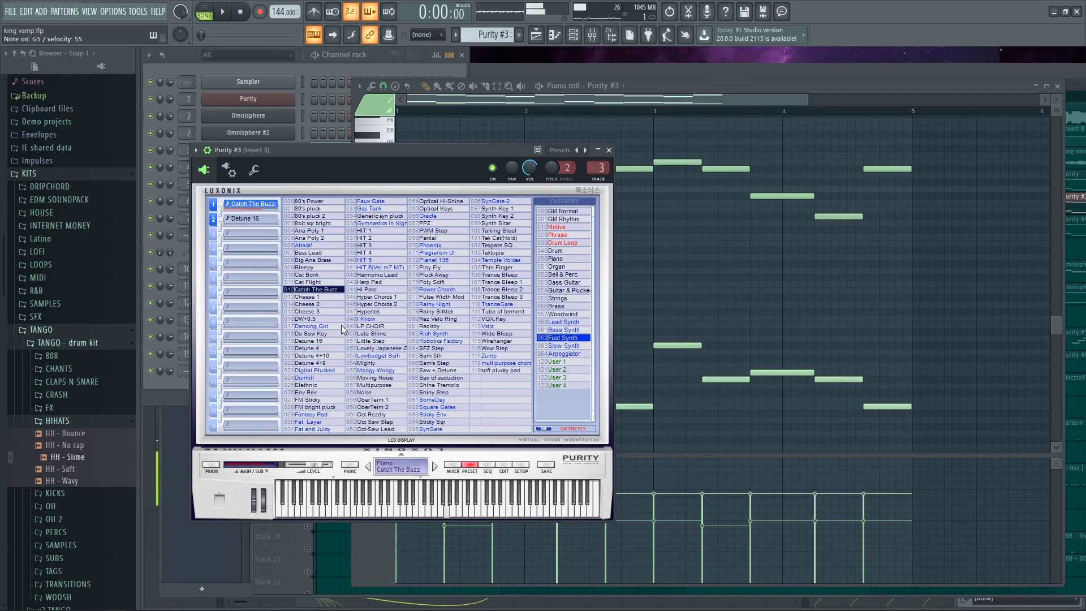
left_click(608, 150)
key("space")
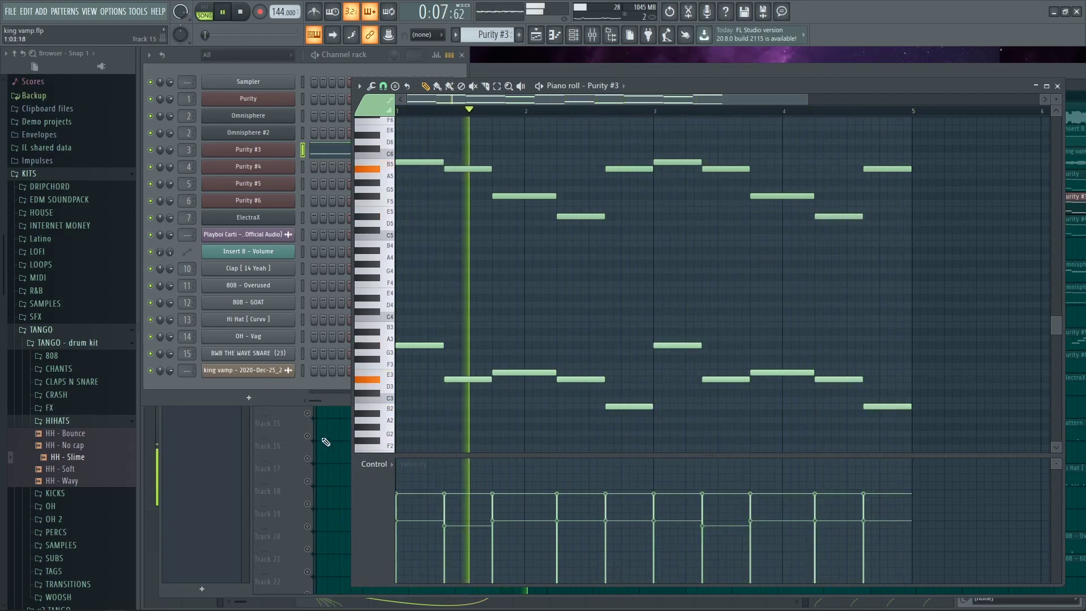
key("space")
key("F5")
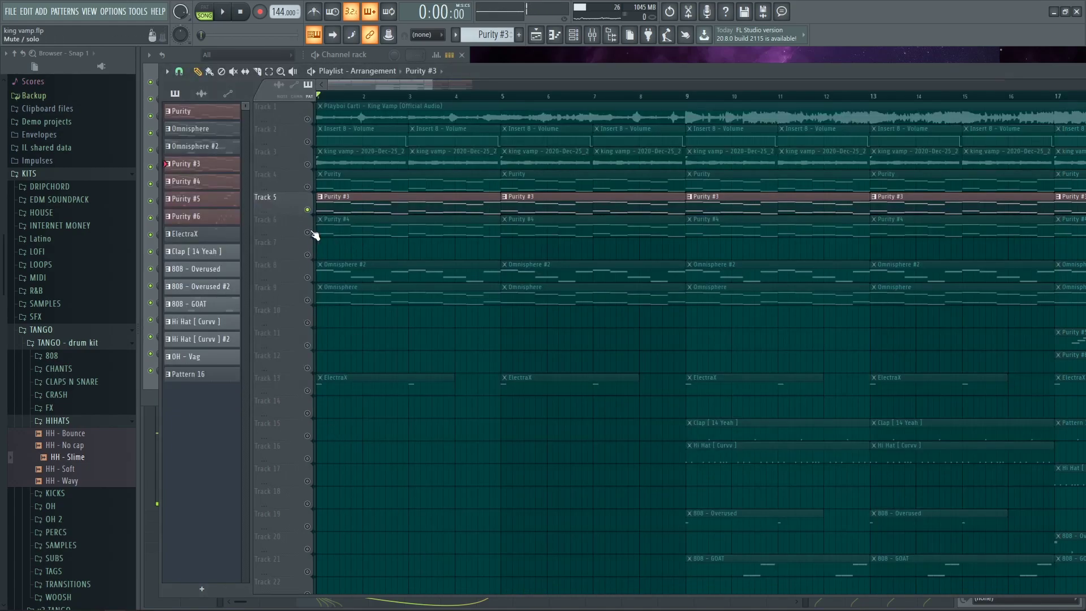
Review the Purity #4 pattern's notes and layered synth presets, and play the track soloed
double_click(358, 226)
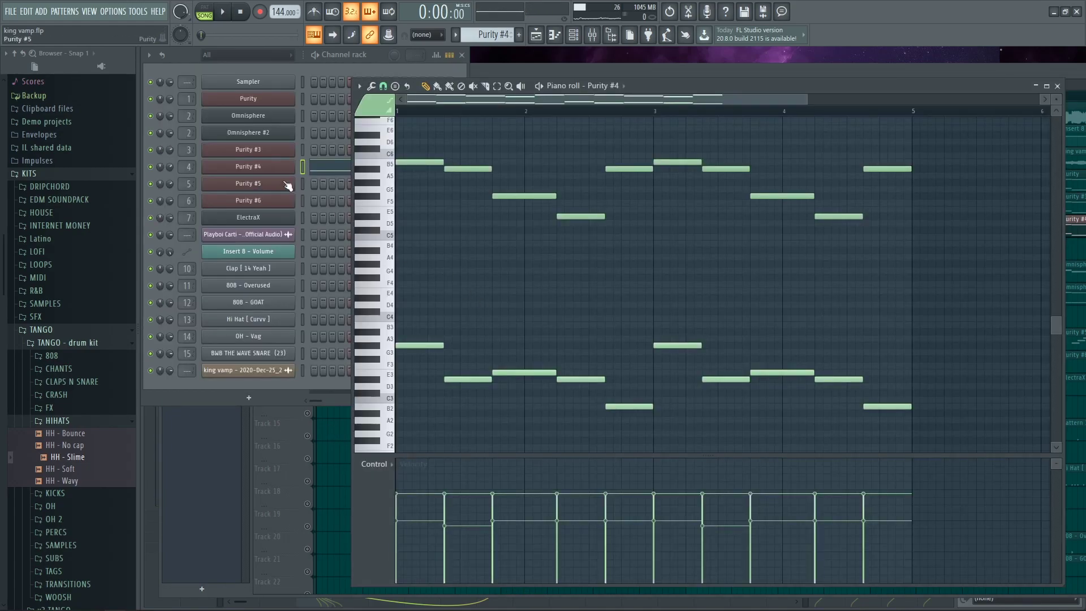
left_click(271, 168)
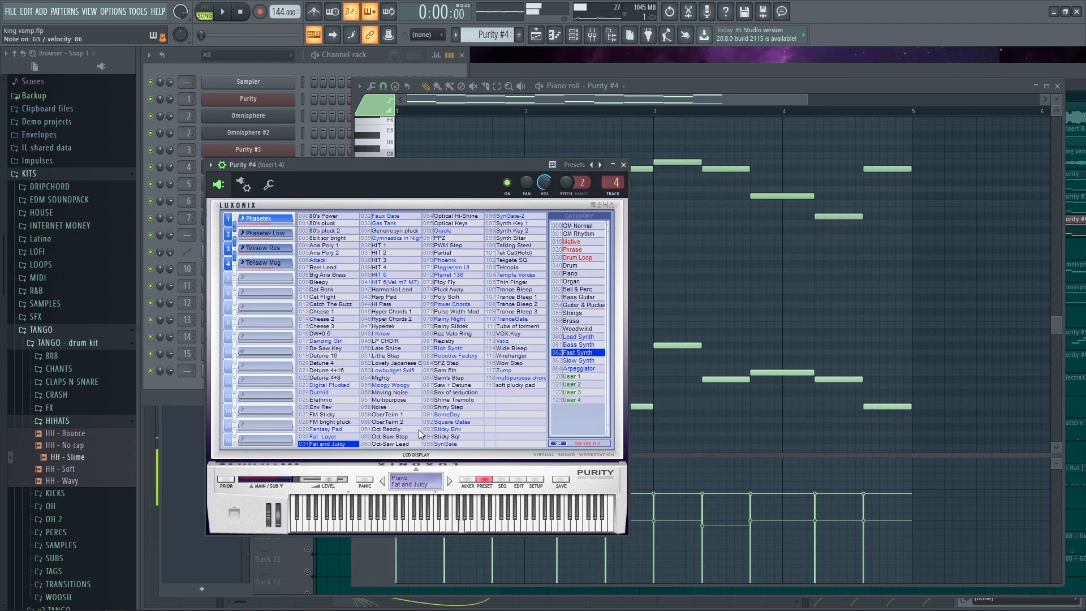
left_click(622, 165)
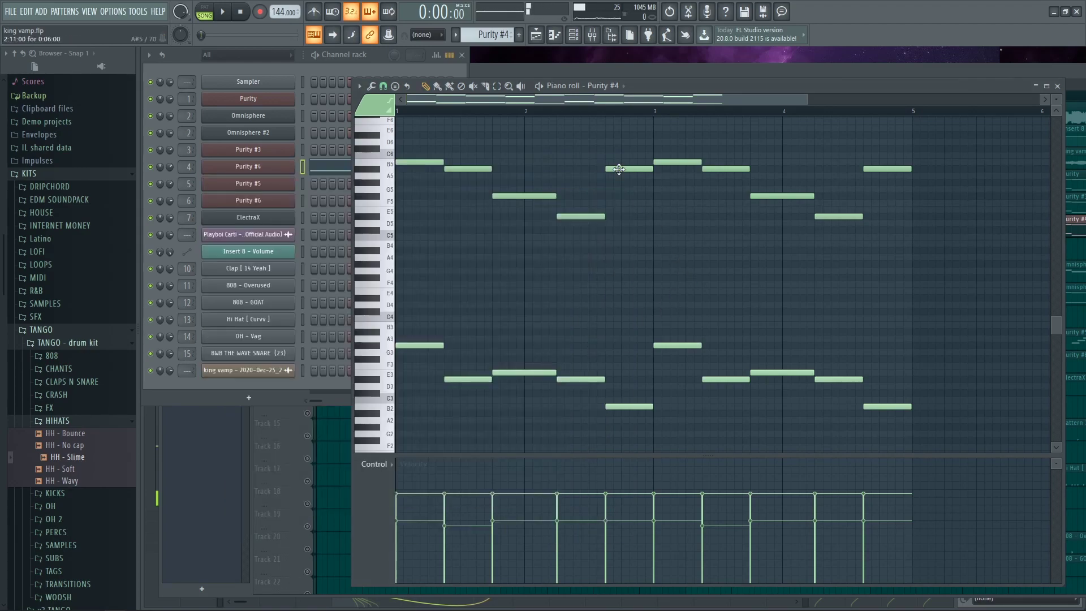
key("space")
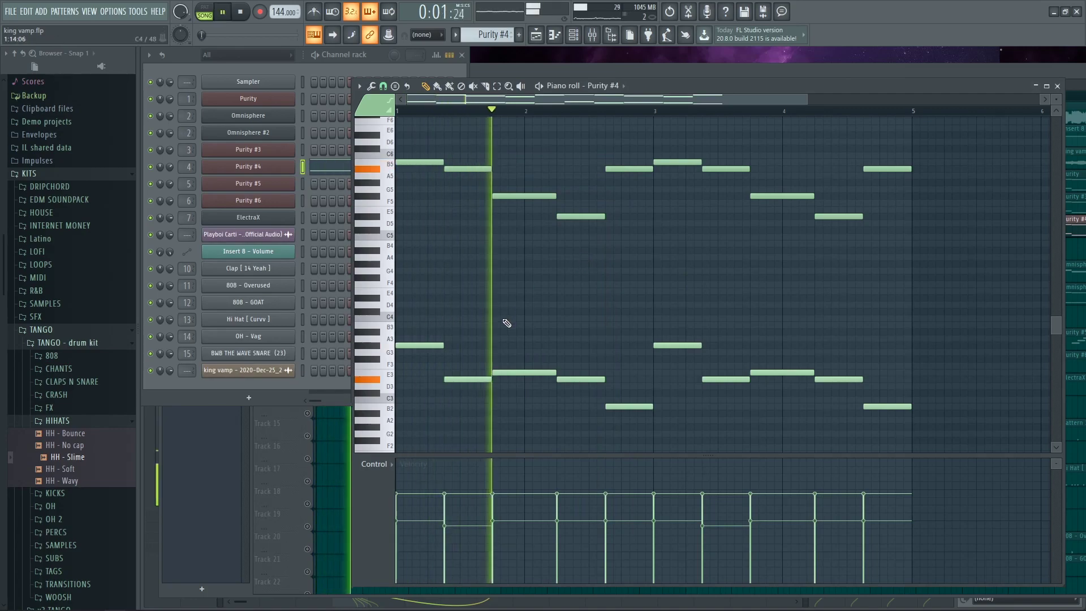
Examine the Fruity Parametric EQ 2 curve on mixer Insert 4 and return to the playlist
left_click(592, 34)
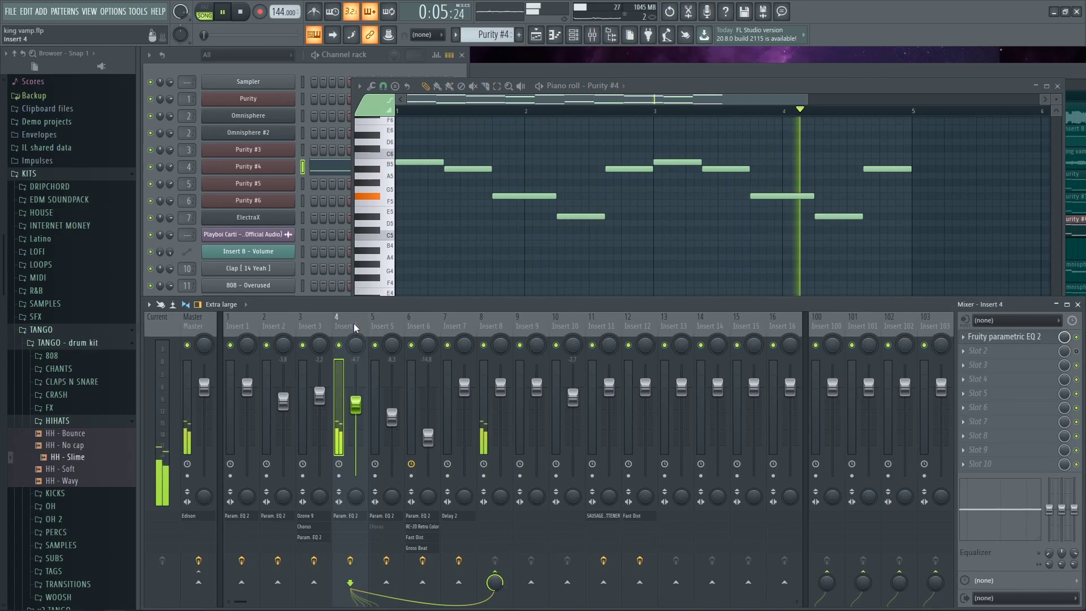
left_click(1000, 337)
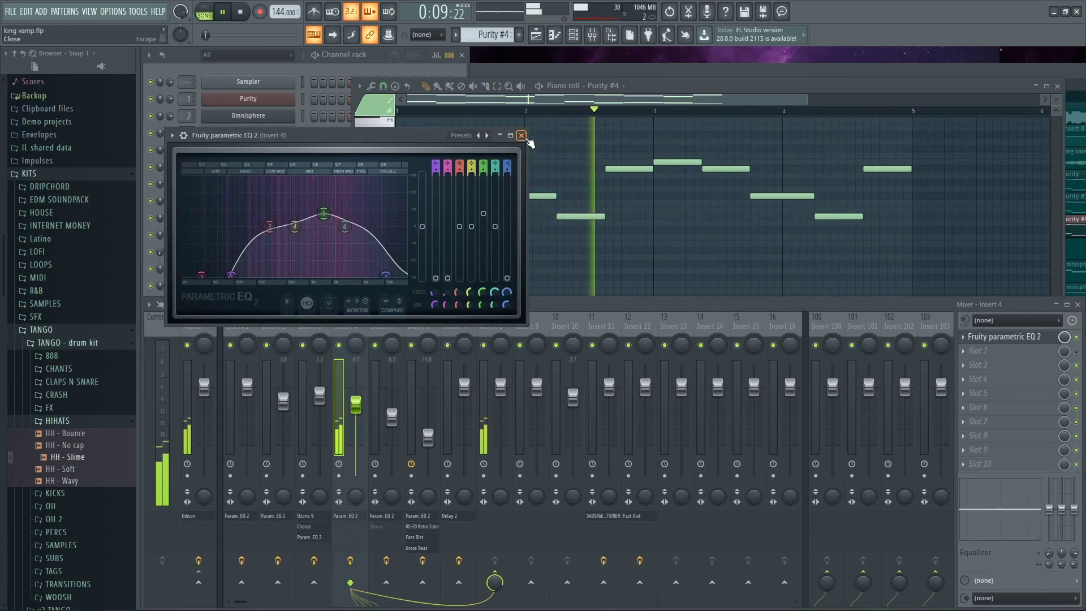
left_click(521, 136)
key("F5")
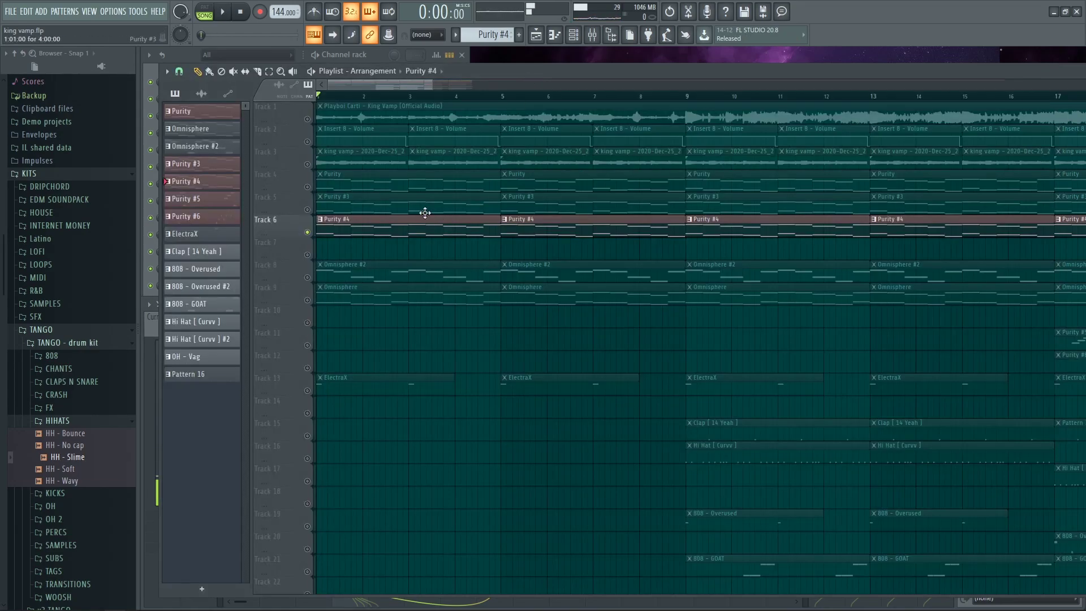
Solo the Purity #3 track again and play it with its mixer channel, Insert 3, selected
right_click(320, 212)
right_click(308, 211)
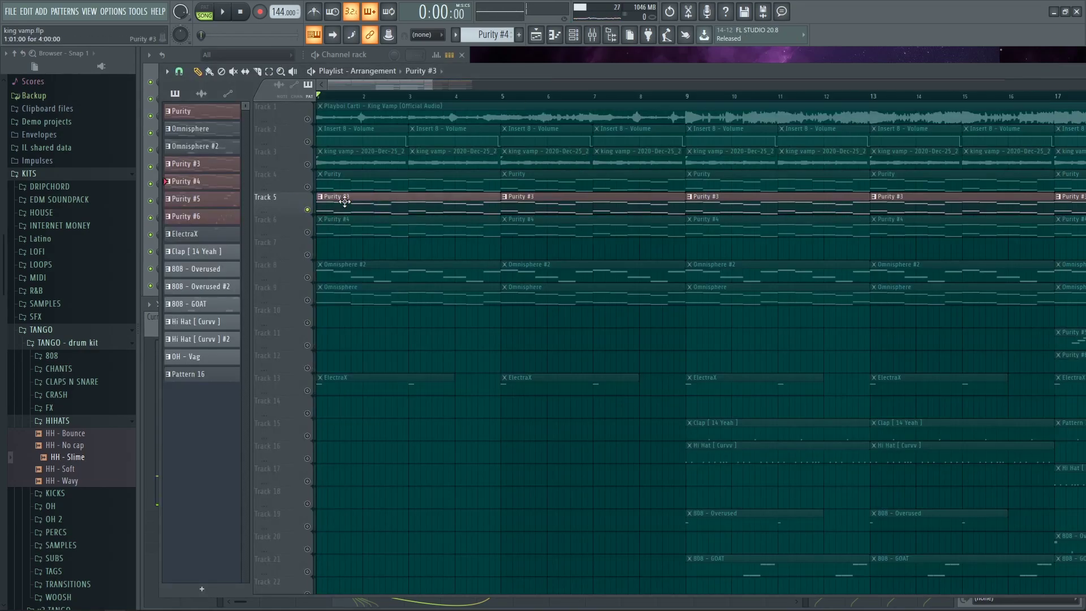
double_click(343, 198)
key("space")
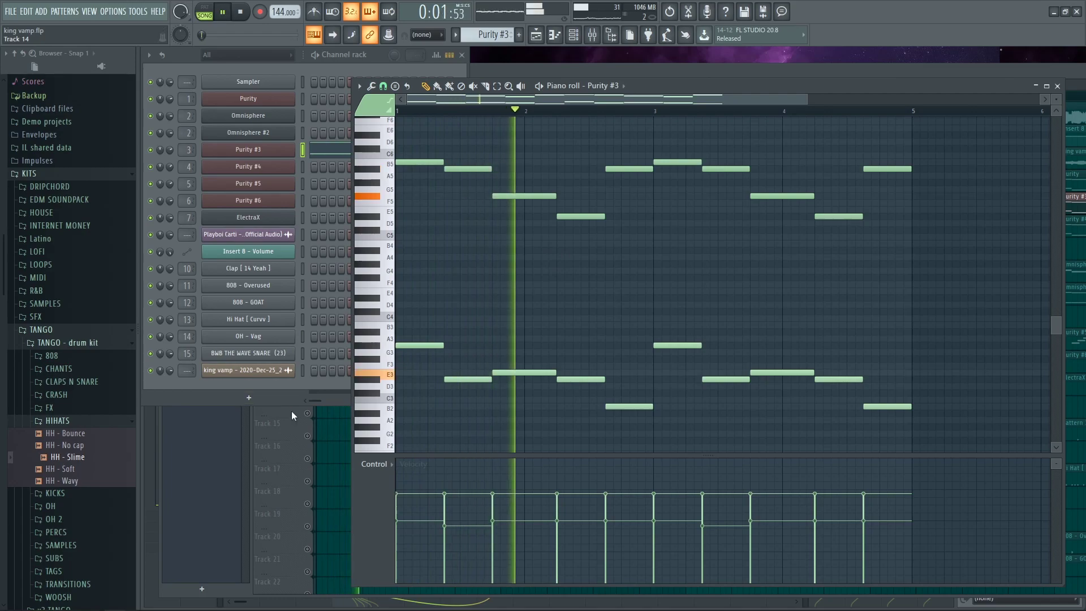
key("F9")
left_click(311, 327)
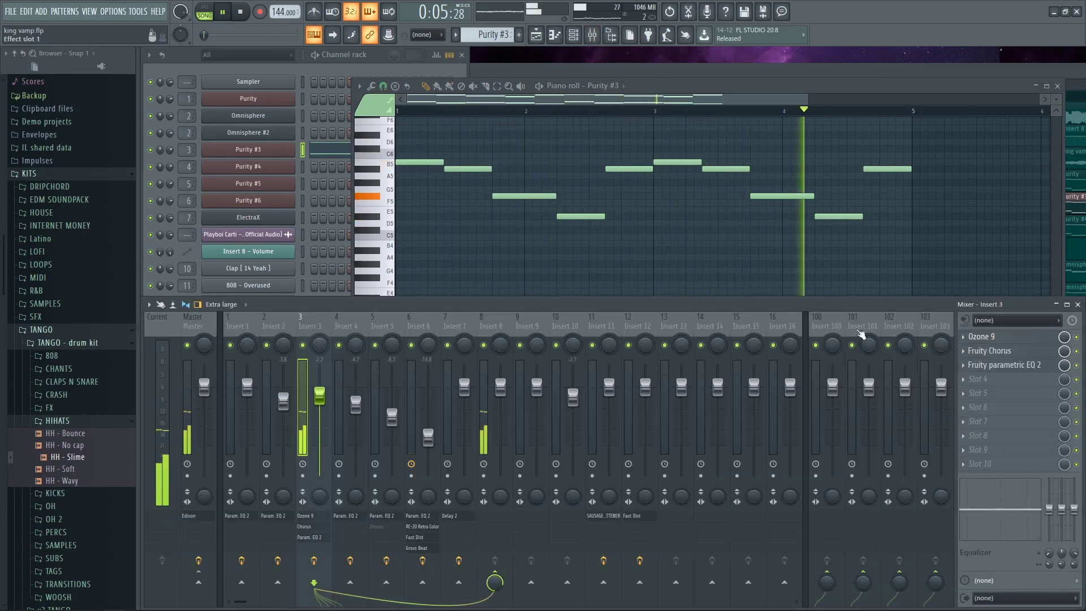
Examine the Ozone 9 Imager, Fruity Chorus and Fruity Parametric EQ 2 settings on Insert 3, and close the effect windows
left_click_drag(390, 117, 374, 57)
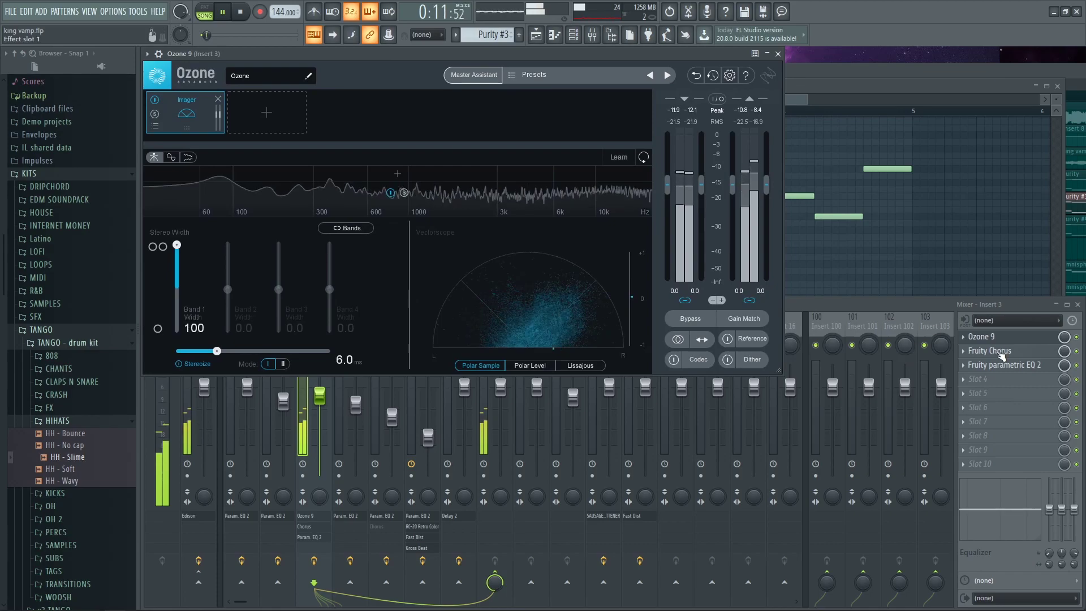
left_click(987, 351)
left_click_drag(383, 141, 988, 175)
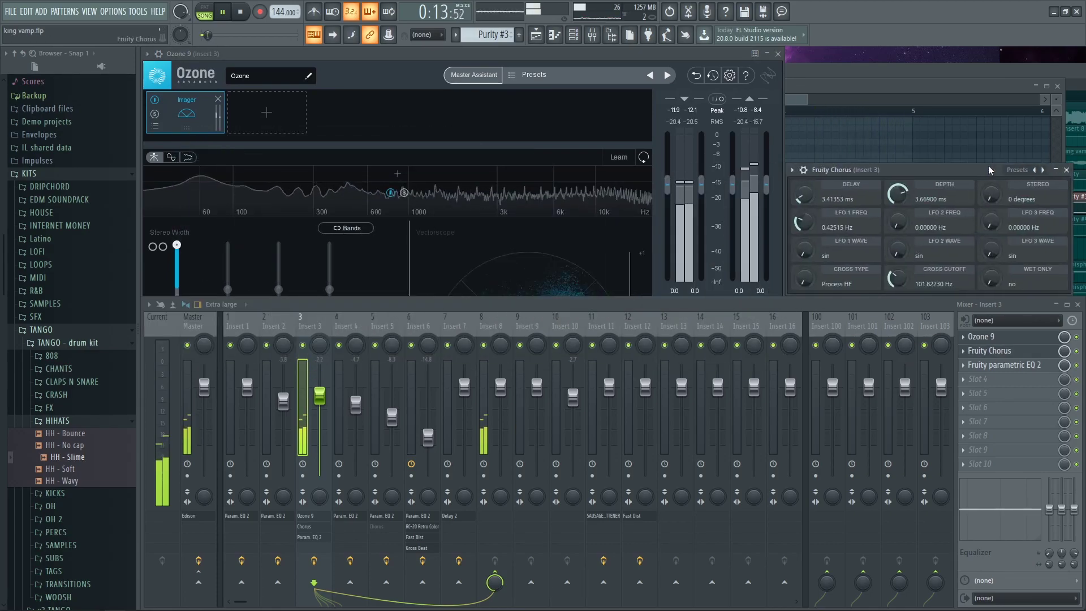
left_click(1019, 366)
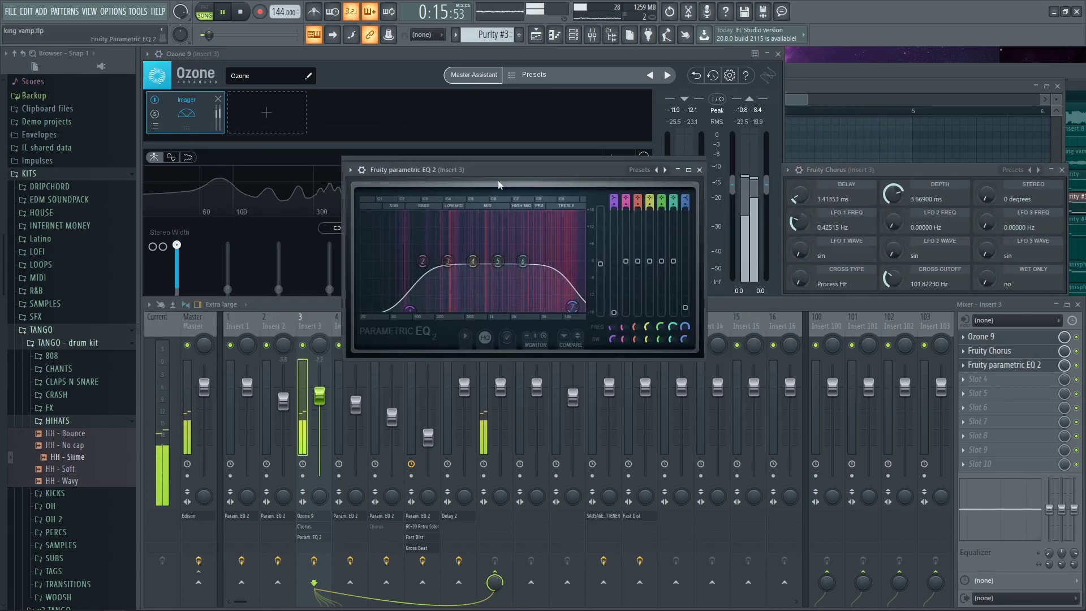
left_click_drag(492, 176, 537, 316)
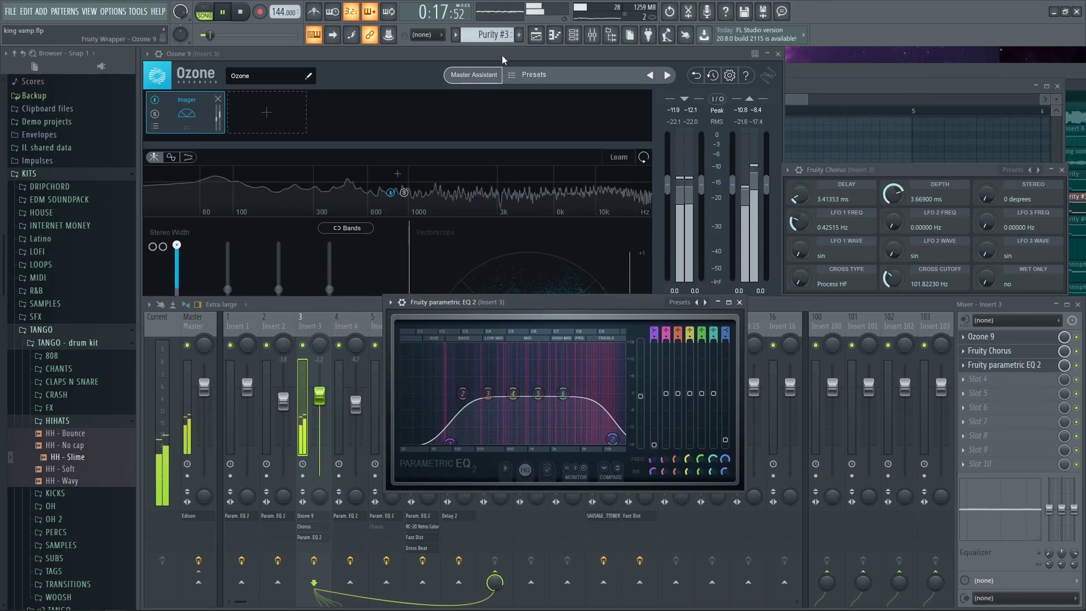
left_click(987, 337)
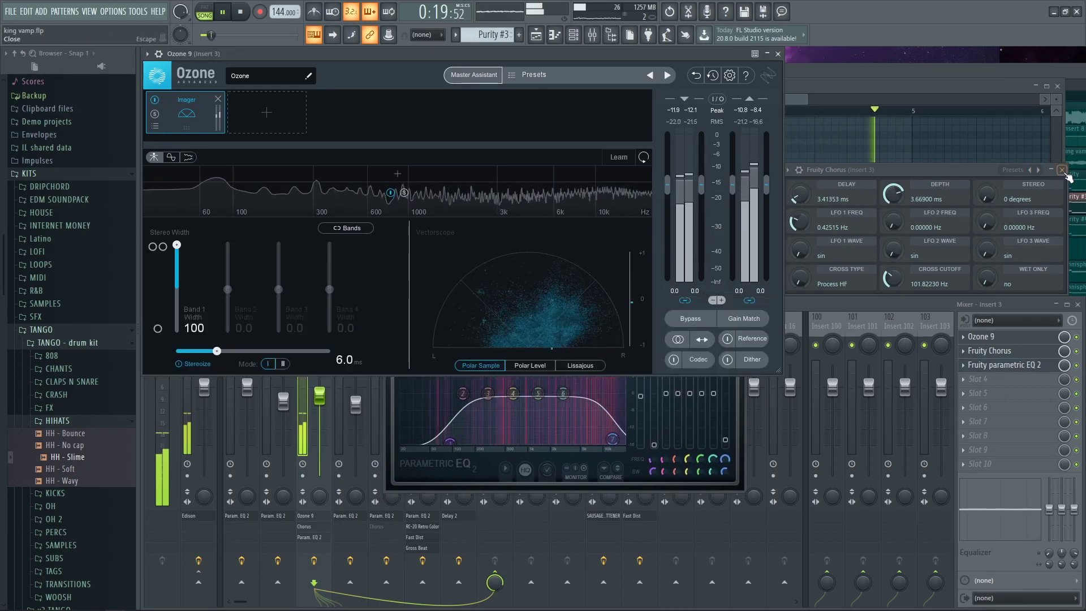
left_click(788, 345)
left_click(779, 54)
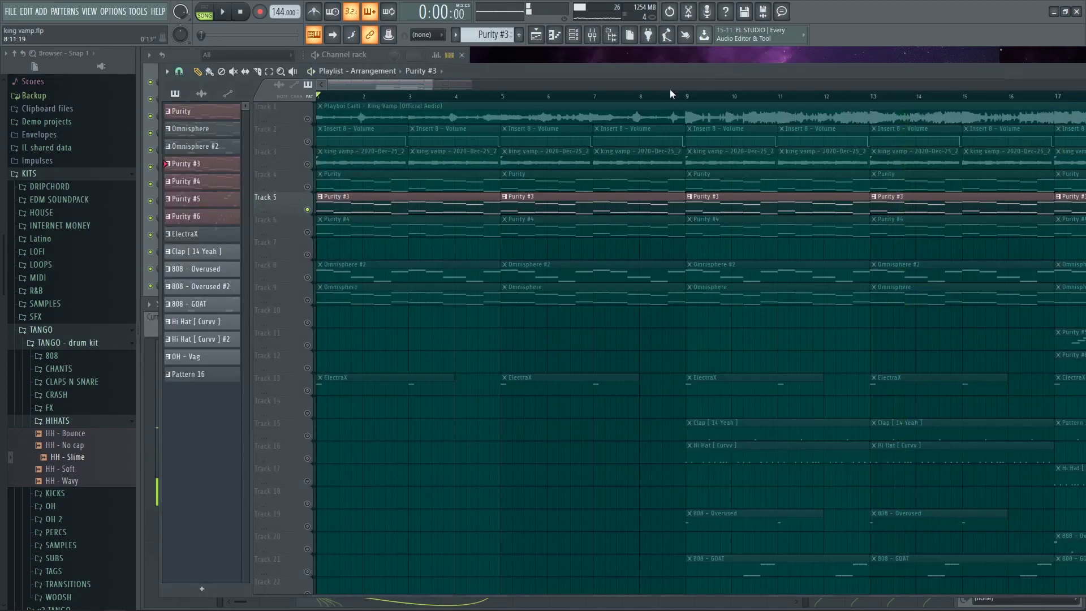
Review the Omnisphere #2 pattern's notes and loaded patch, play the track soloed, and return to the playlist
double_click(328, 274)
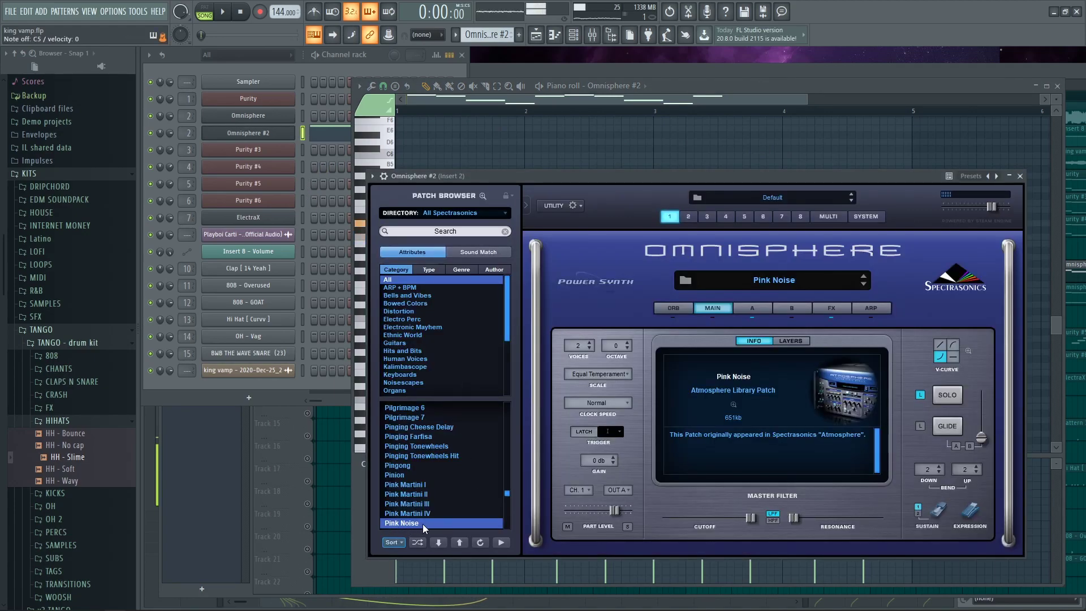
right_click(536, 139)
key("space")
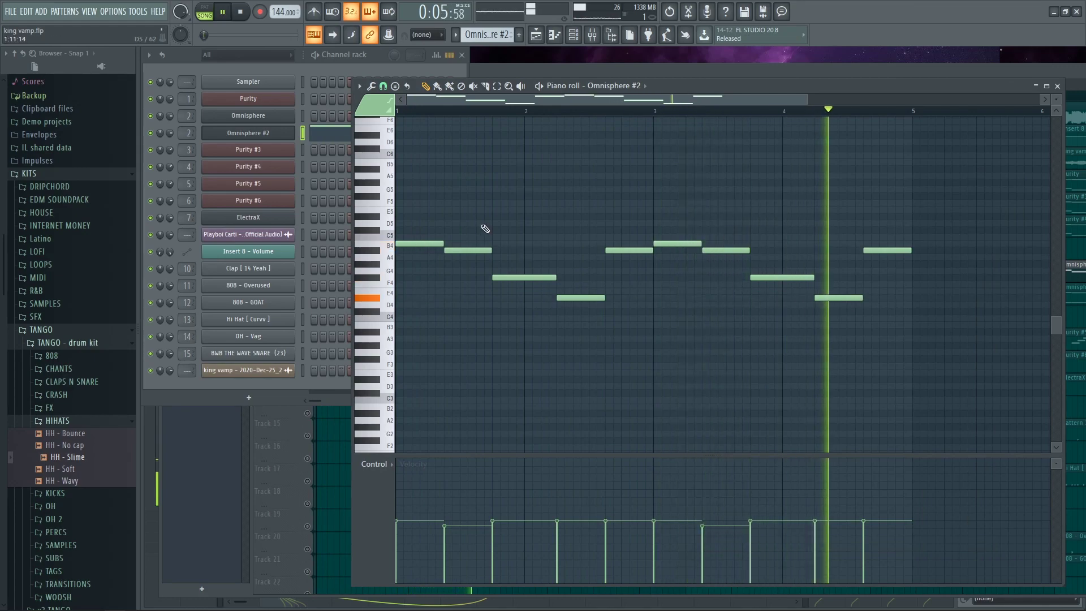
key("space")
right_click(343, 440)
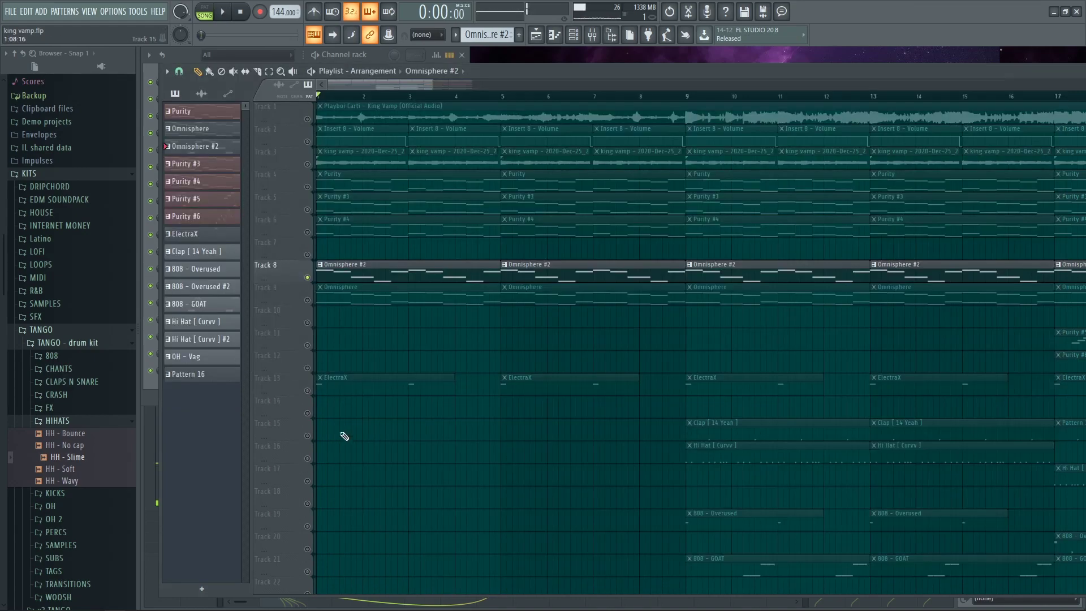
Review the Omnisphere pattern's notes and loaded patch, and play the track on track 9 soloed
double_click(339, 297)
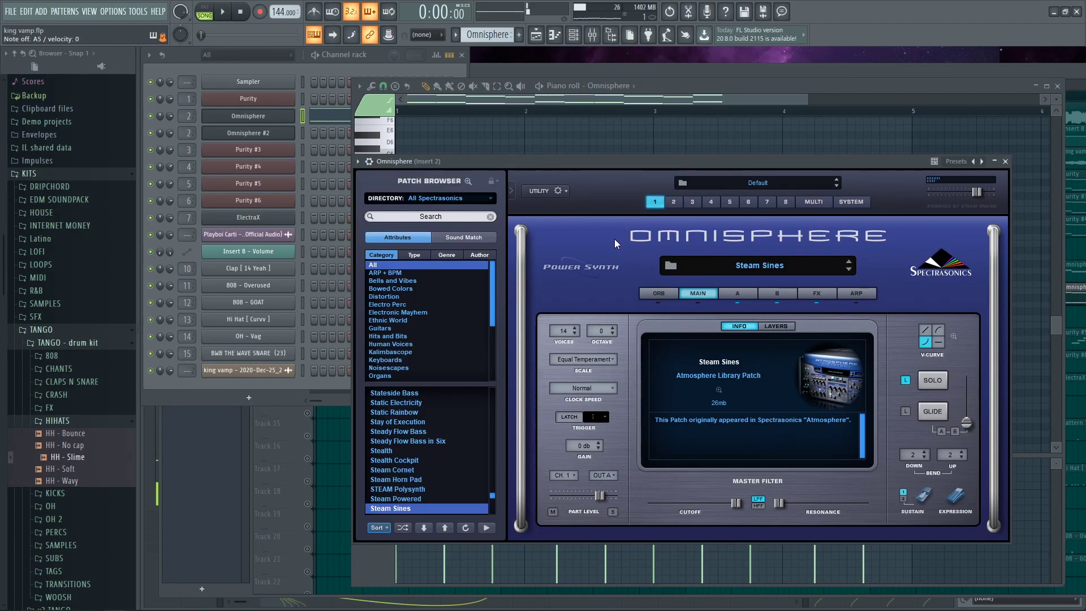
right_click(562, 148)
key("space")
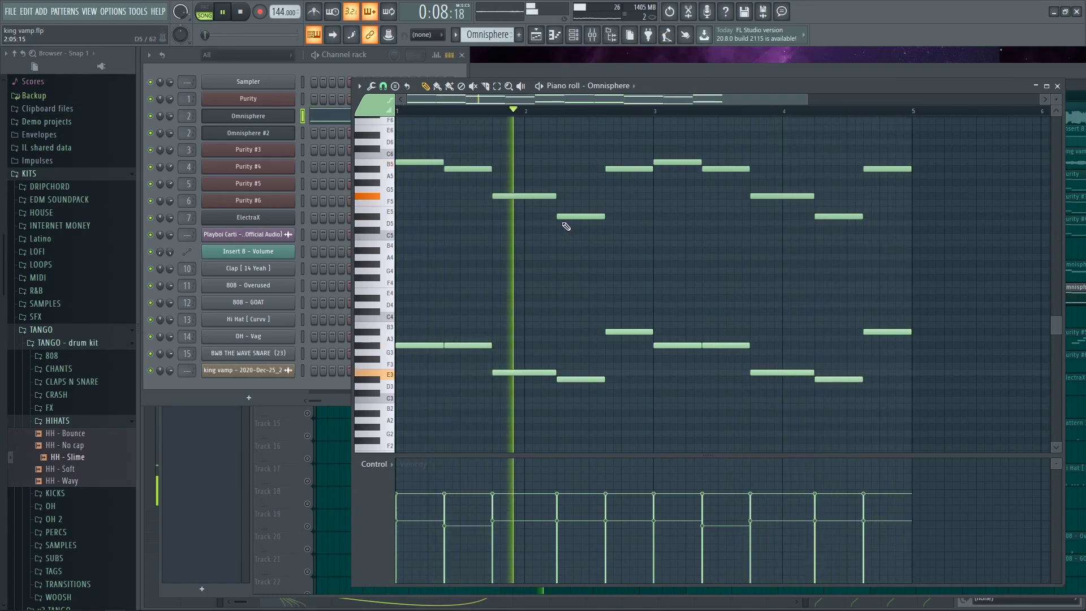
Examine the Fruity Parametric EQ 2 low cut on mixer Insert 2 and return to the playlist
key("F9")
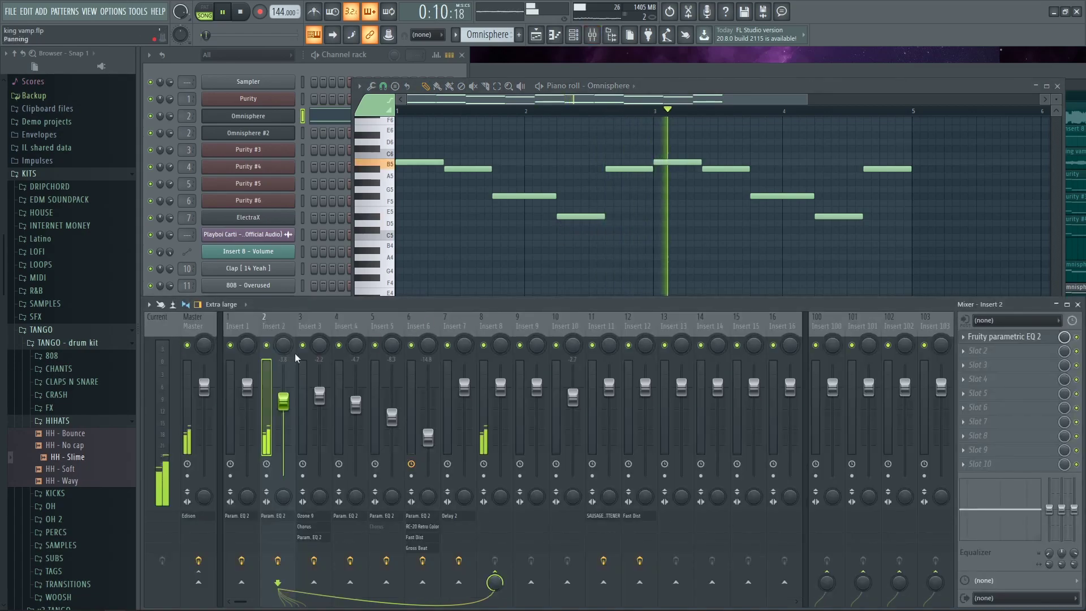
left_click(987, 338)
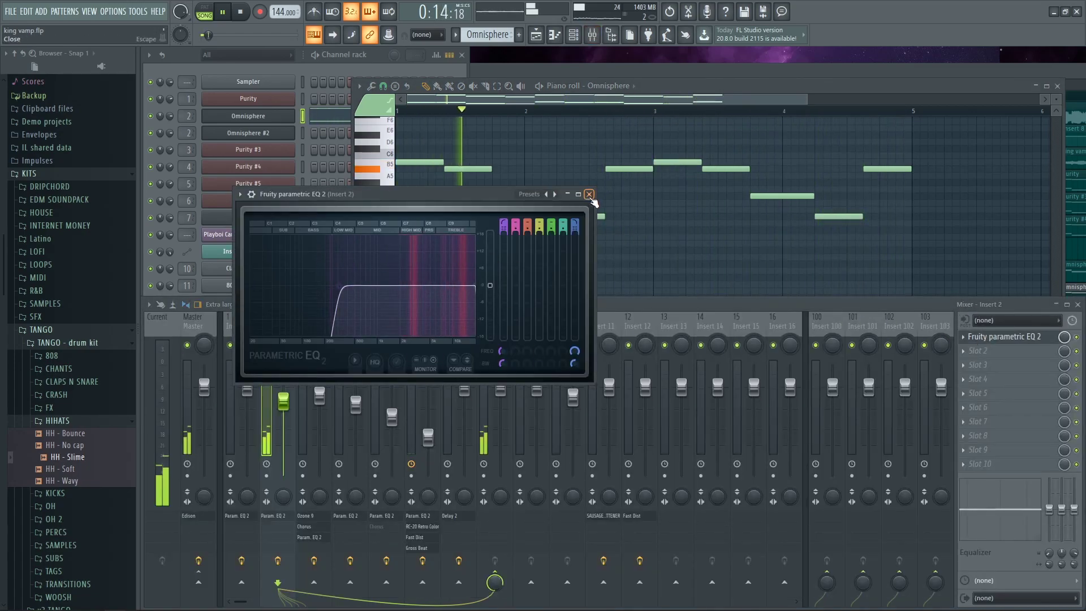
left_click(589, 195)
key("F5")
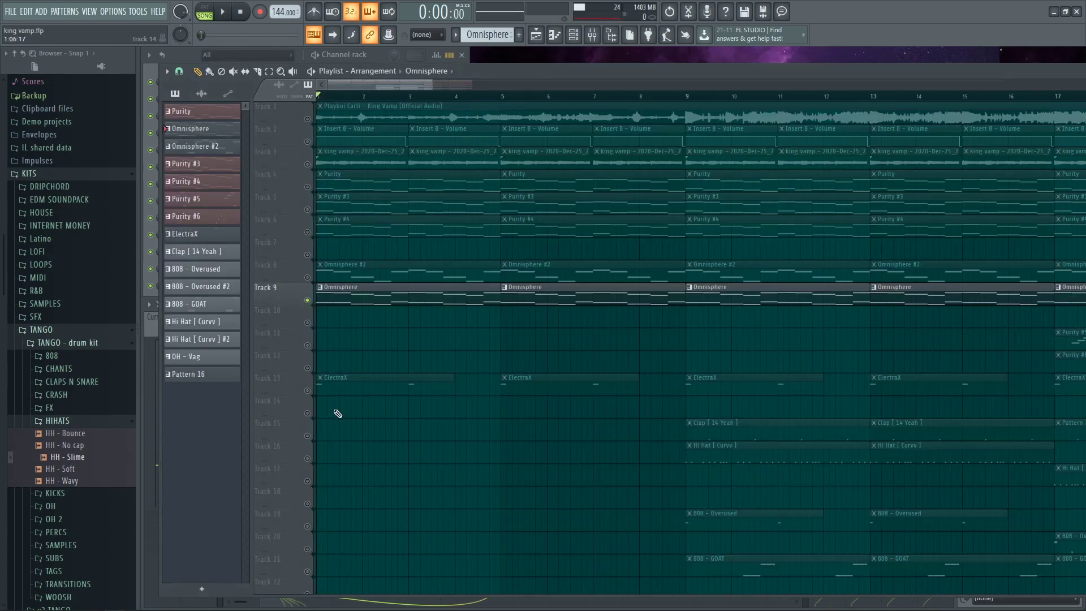
Review the ElectraX pattern's notes and the synth's loaded preset in its bank list, and close the synth window
double_click(335, 382)
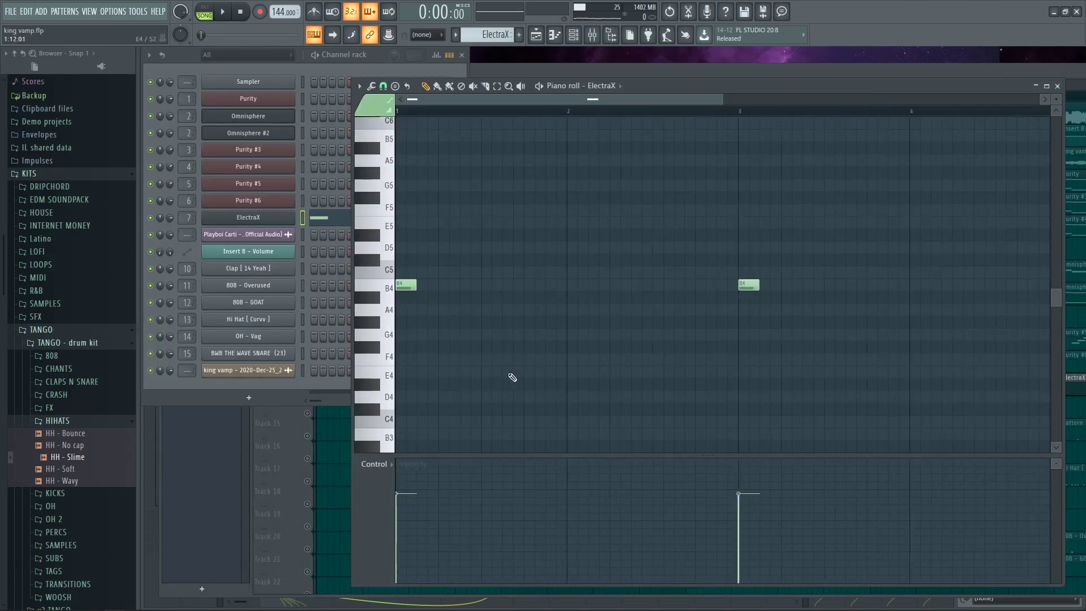
left_click(285, 217)
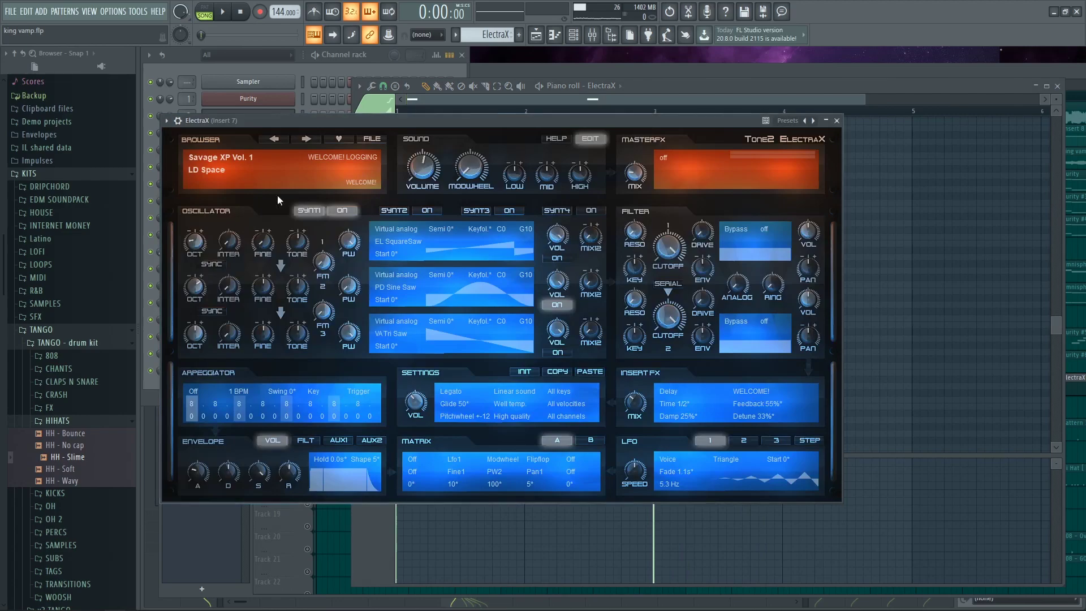
left_click(205, 159)
left_click(248, 126)
left_click(232, 178)
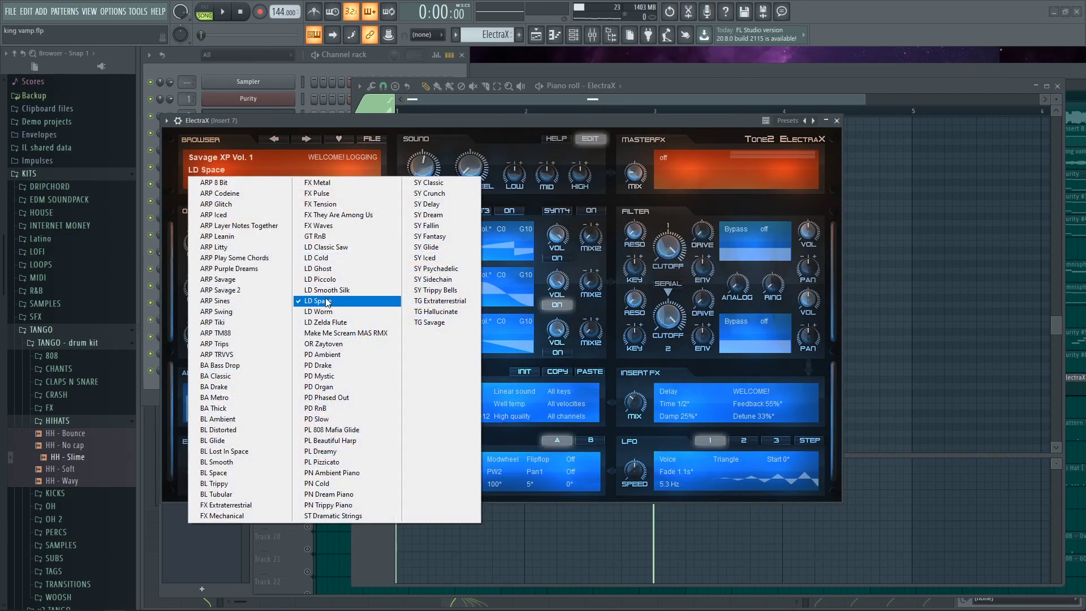
left_click(395, 128)
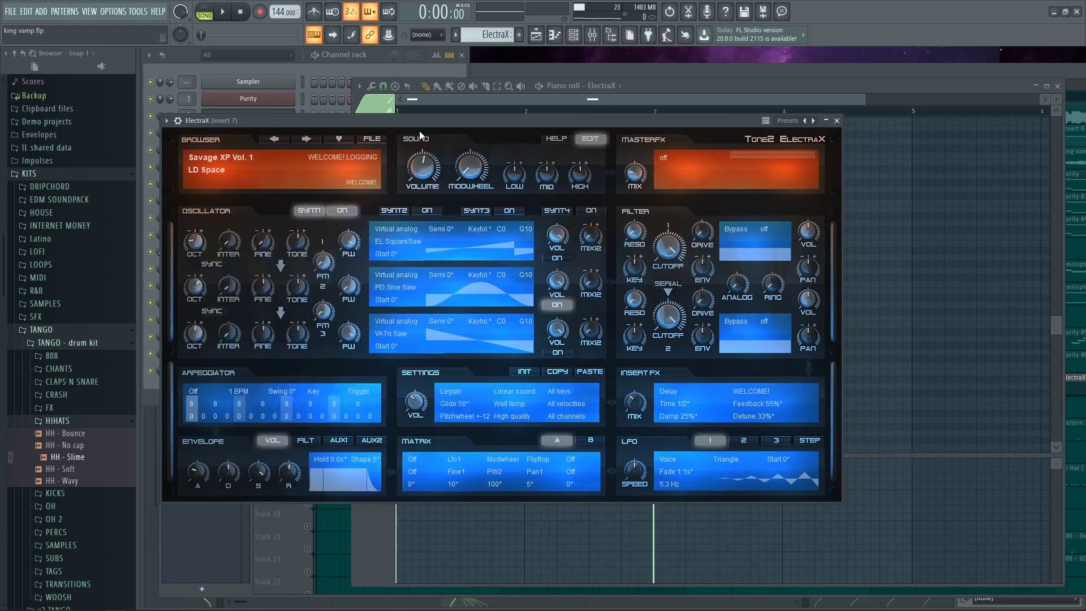
left_click(836, 121)
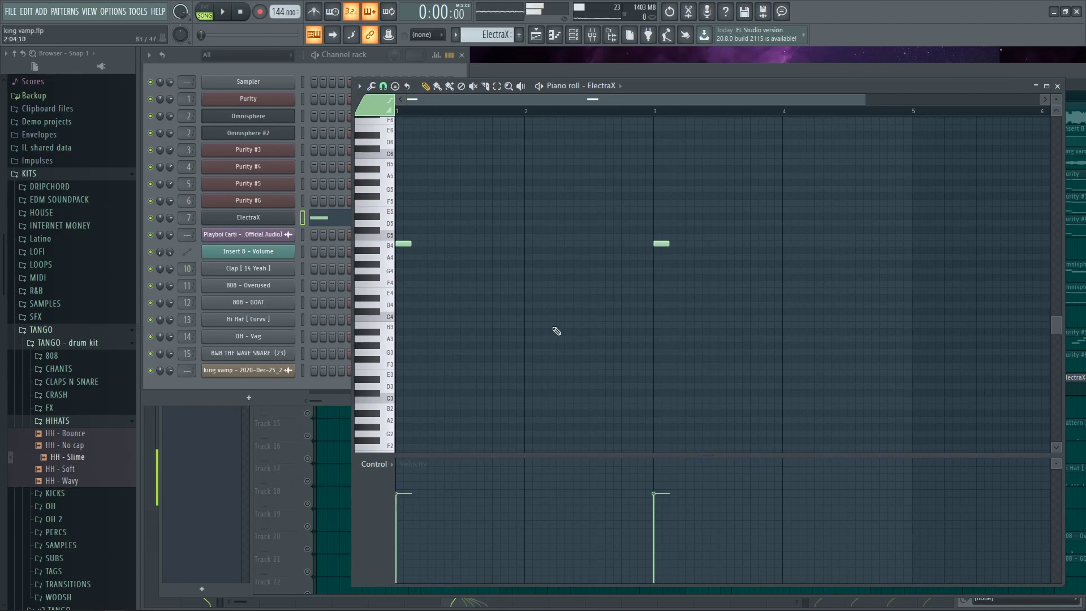
Play the ElectraX pattern while examining the Fruity Delay 2 settings on mixer Insert 7, and return to the playlist
key("space")
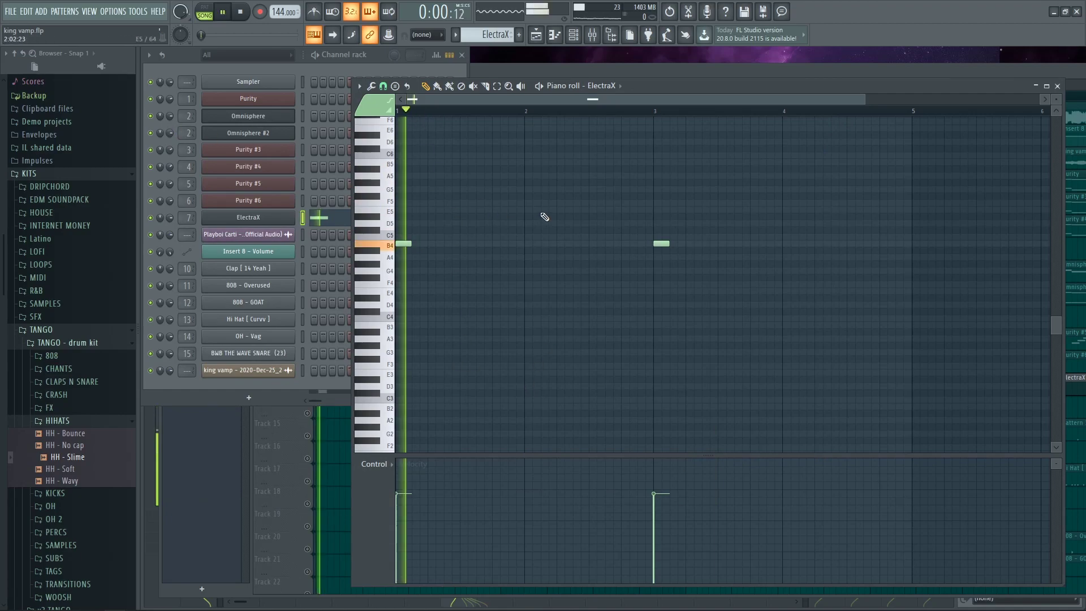
key("F9")
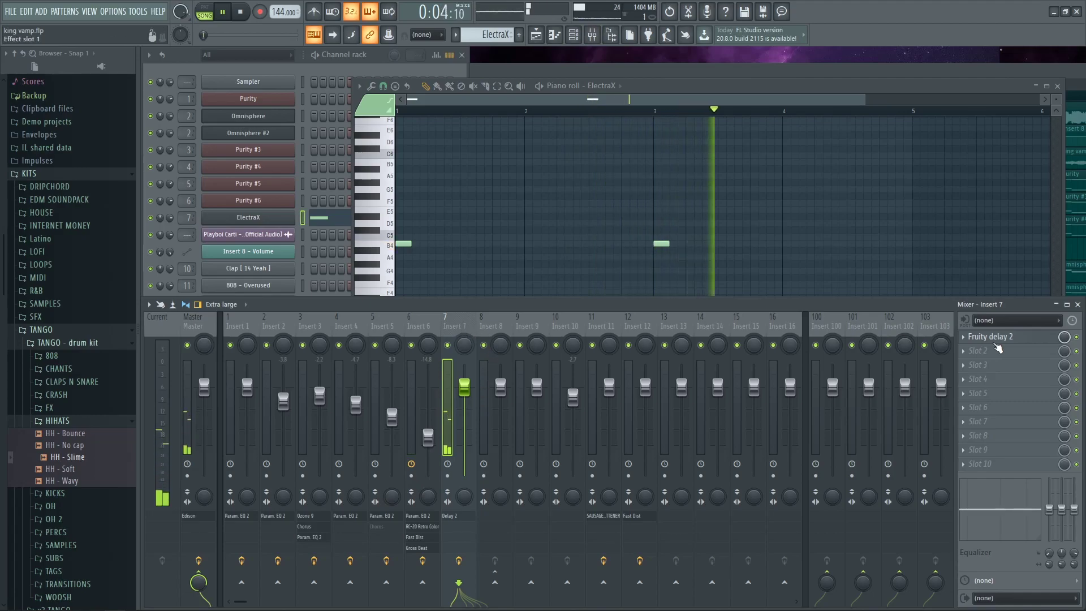
left_click(991, 336)
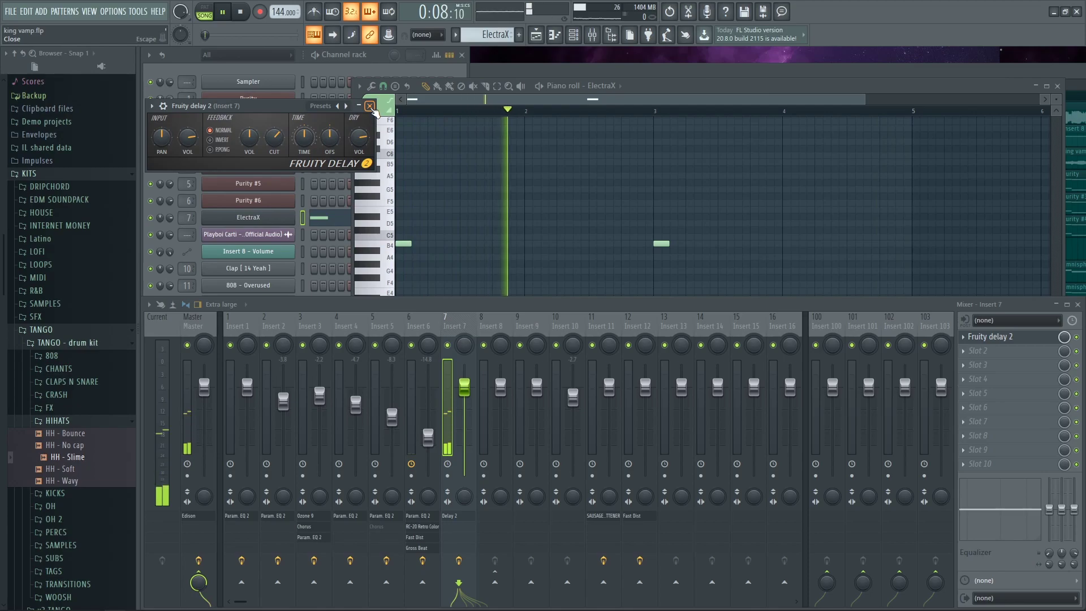
left_click(370, 106)
key("F5")
key("space")
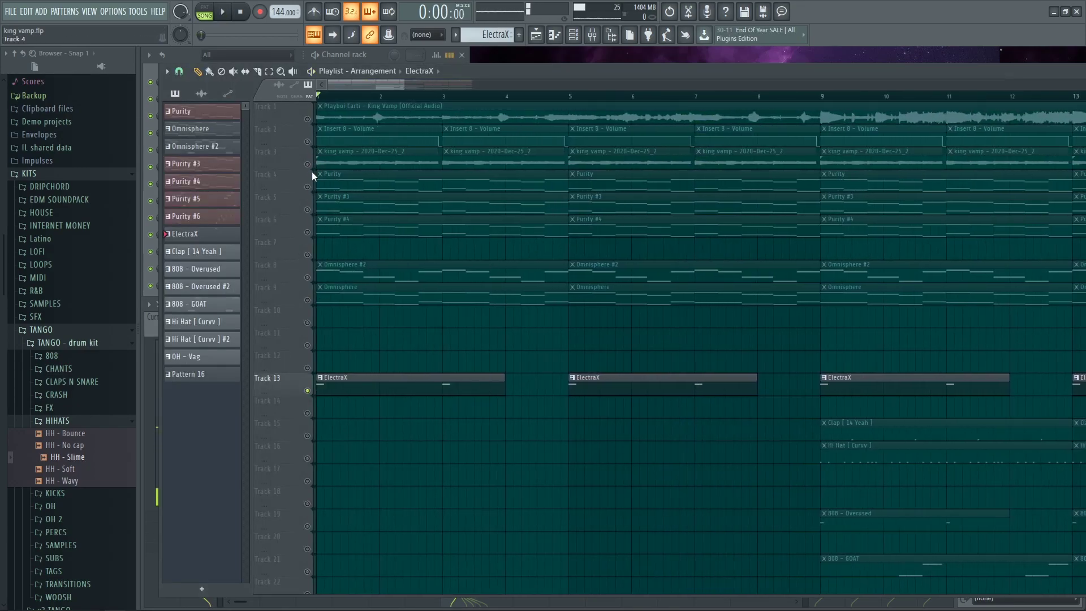
Enable playlist tracks 4, 5, 6, 8, 9 and 13 and play bars 1 to 4 of these melody layers together
left_click_drag(307, 186, 311, 263)
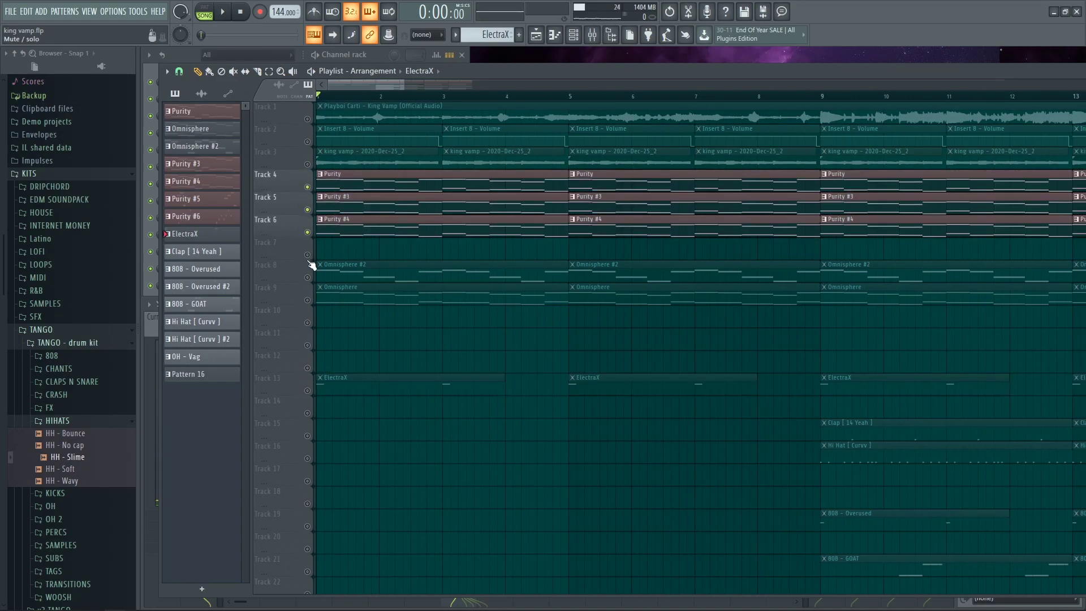
left_click(308, 278)
left_click(308, 299)
left_click(308, 390)
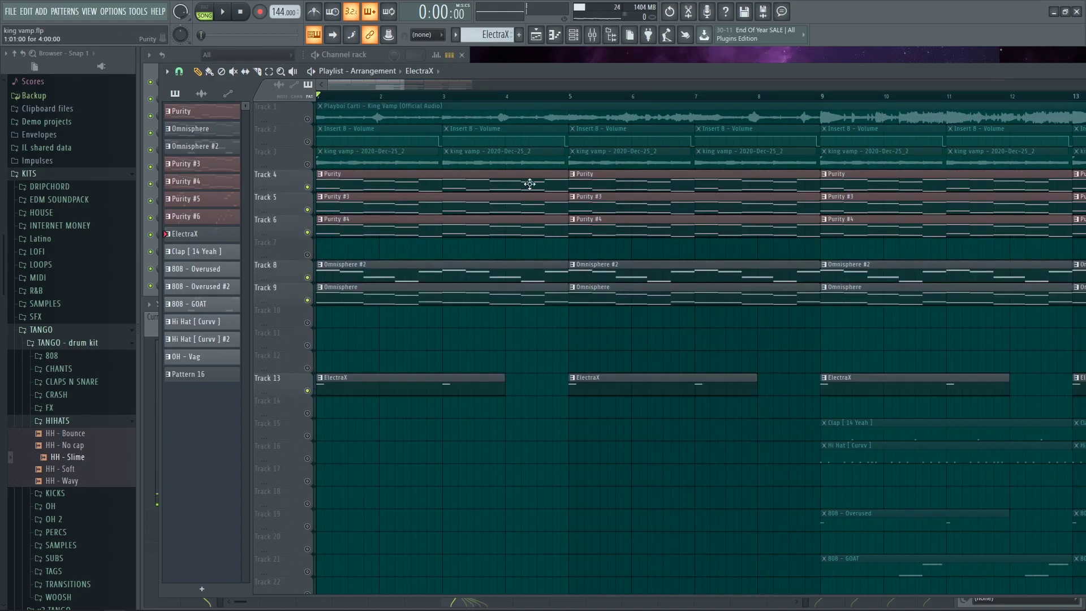
left_click_drag(570, 97, 317, 97)
key("space")
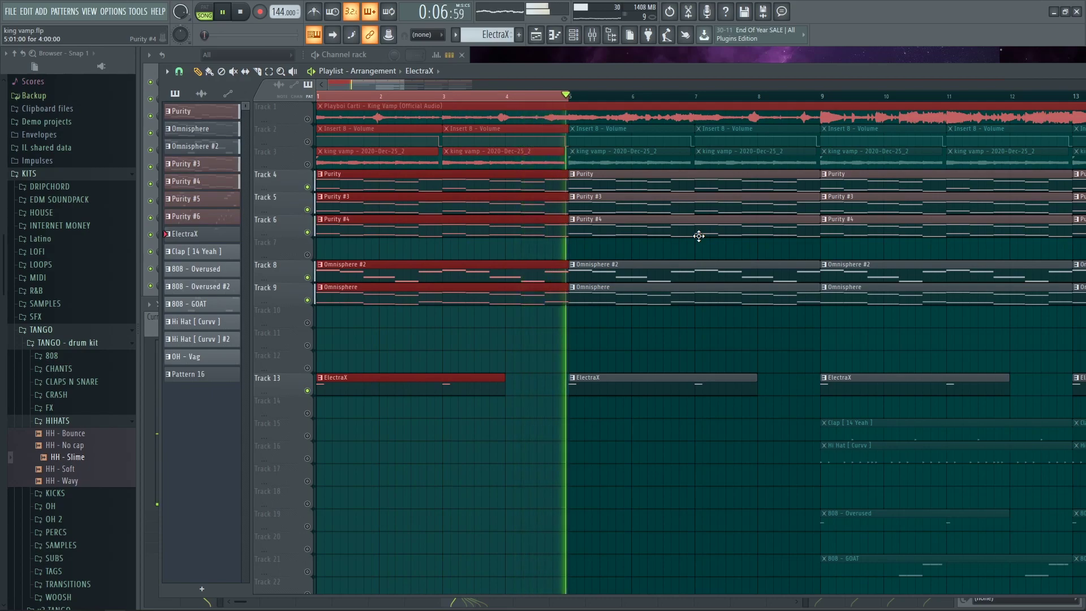
key("space")
right_click(395, 99)
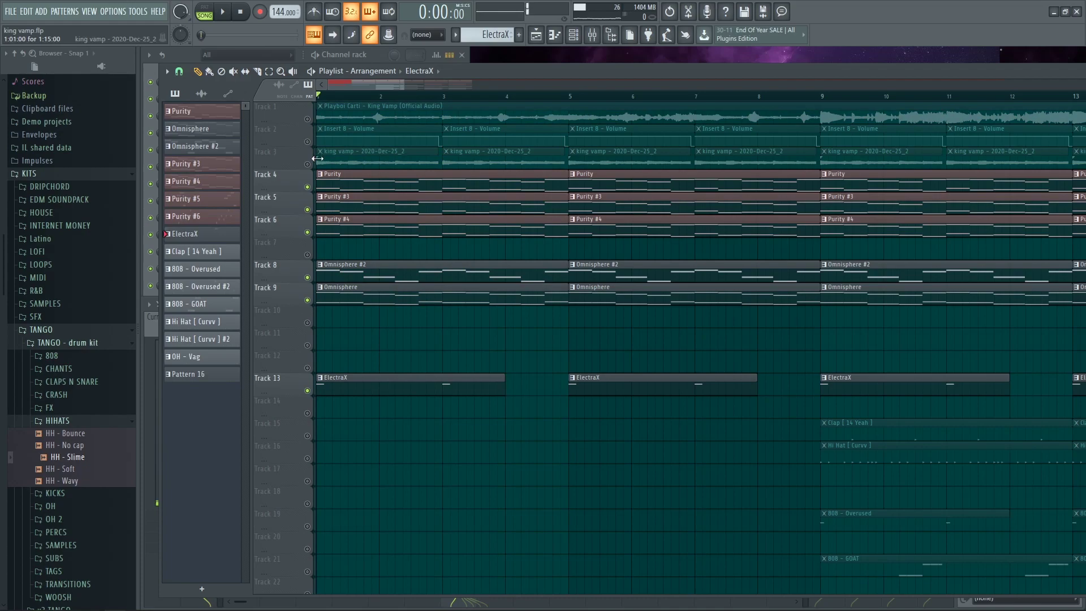
Solo playlist track 3 and play its king vamp audio clips from the start of the song
right_click(308, 164)
scroll(326, 175, "up", 3)
scroll(326, 181, "down", 1)
scroll(326, 181, "up", 1)
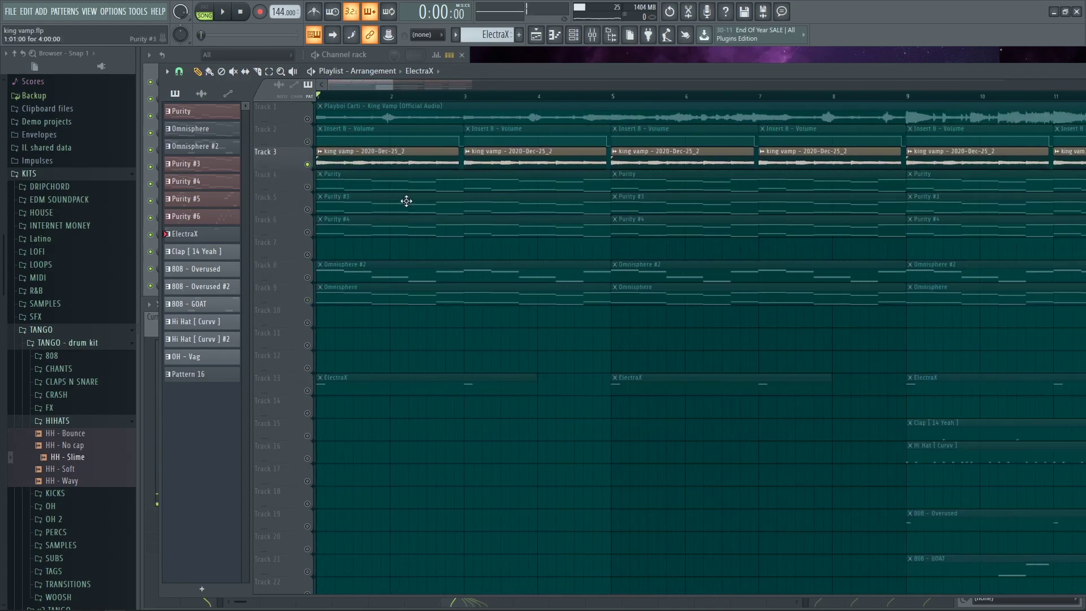
scroll(647, 171, "up", 3)
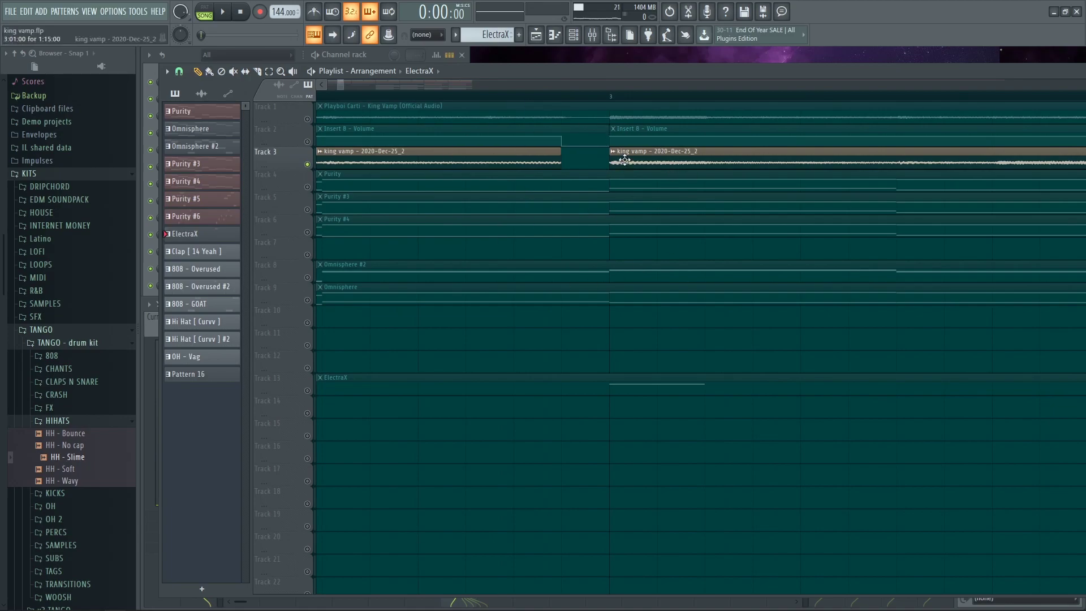
scroll(775, 189, "down", 5)
key("space")
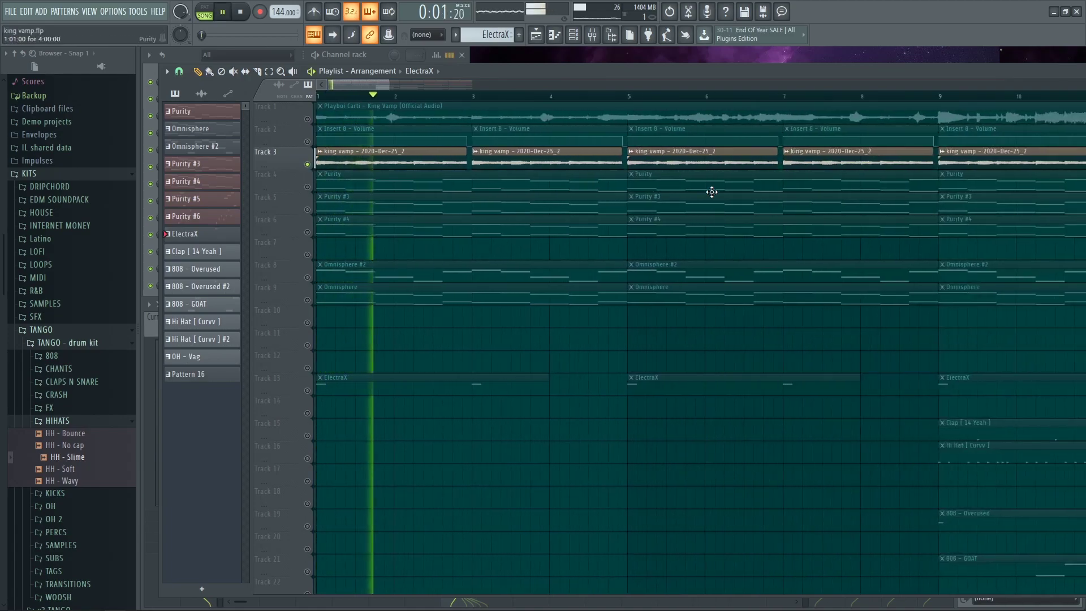
scroll(711, 191, "down", 2)
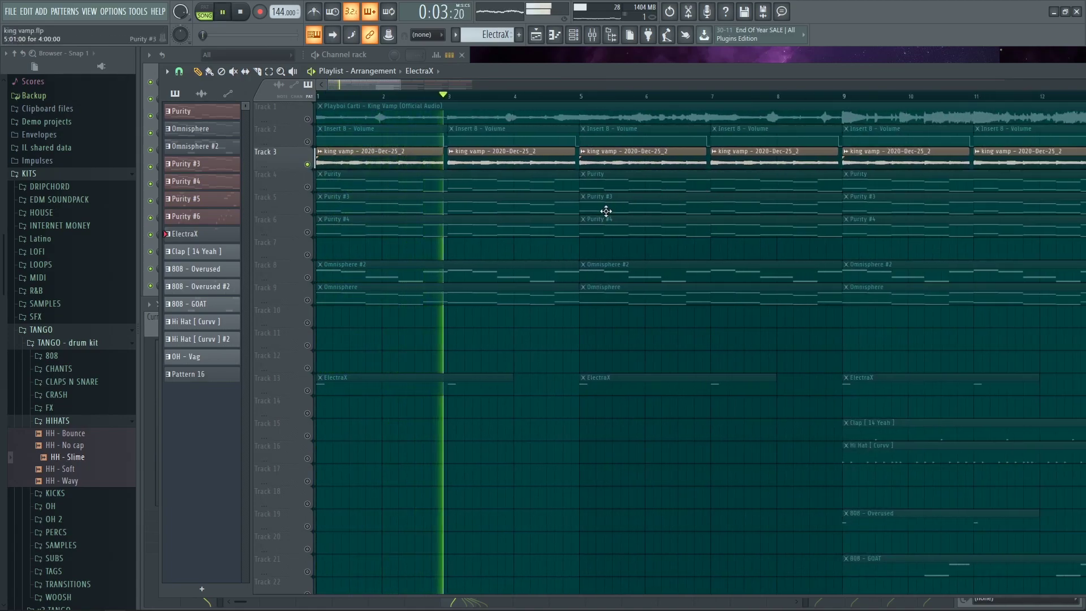
scroll(566, 230, "down", 6)
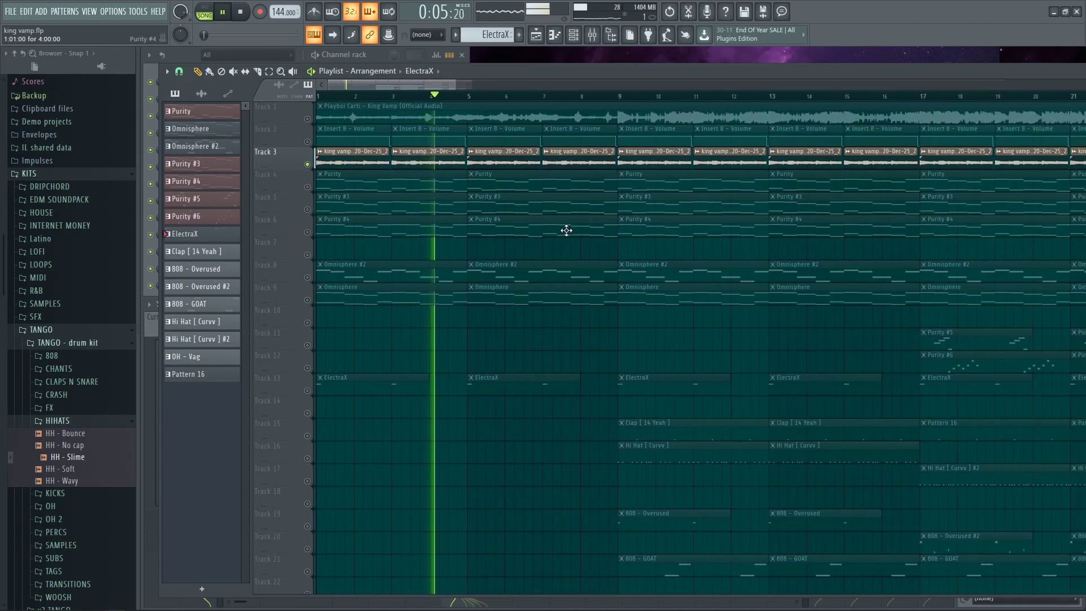
scroll(506, 176, "up", 10)
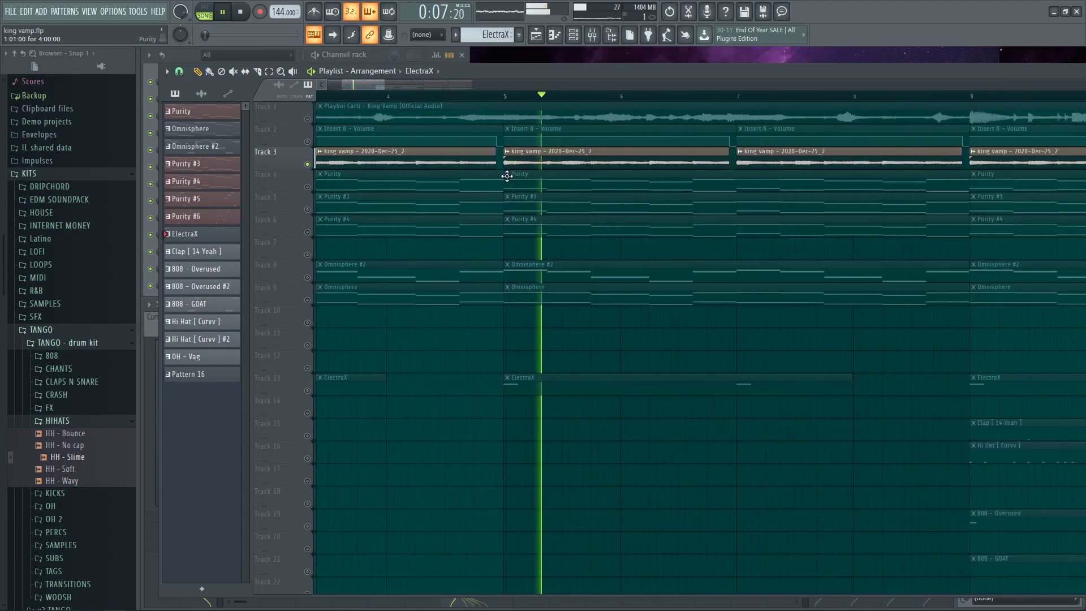
scroll(506, 177, "down", 12)
Solo track 11 with the playhead at bar 17 and review the Purity #5 pattern's notes and loaded patch
scroll(512, 353, "down", 5)
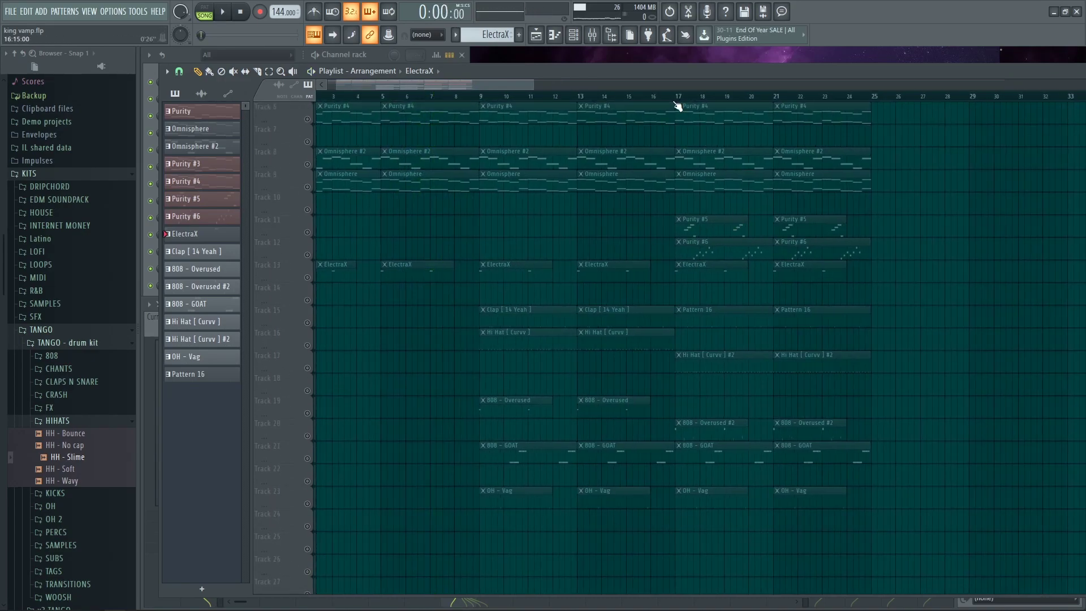
scroll(797, 208, "up", 3)
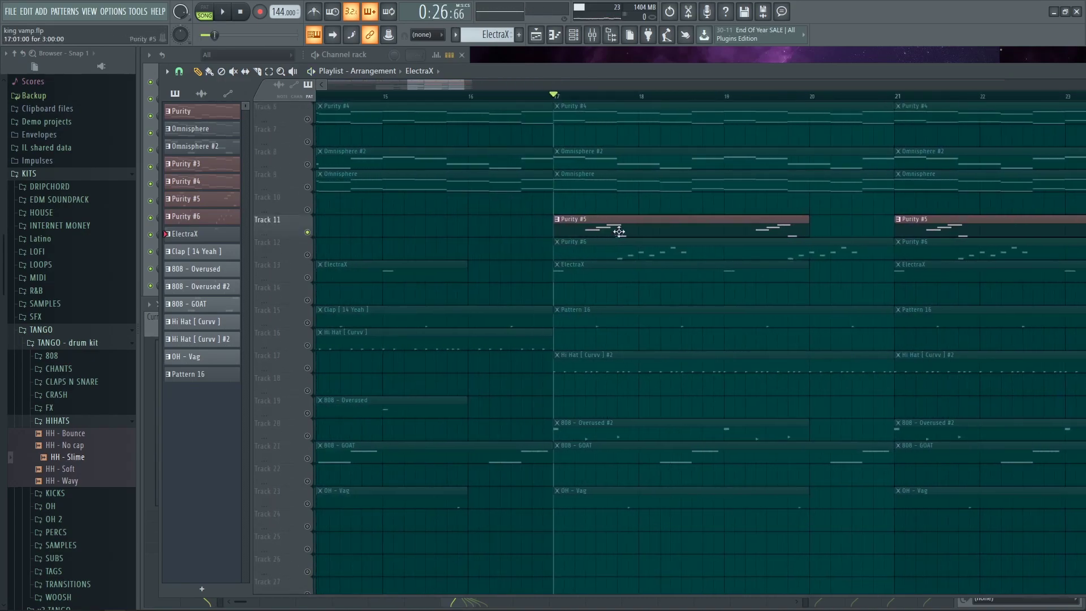
double_click(616, 229)
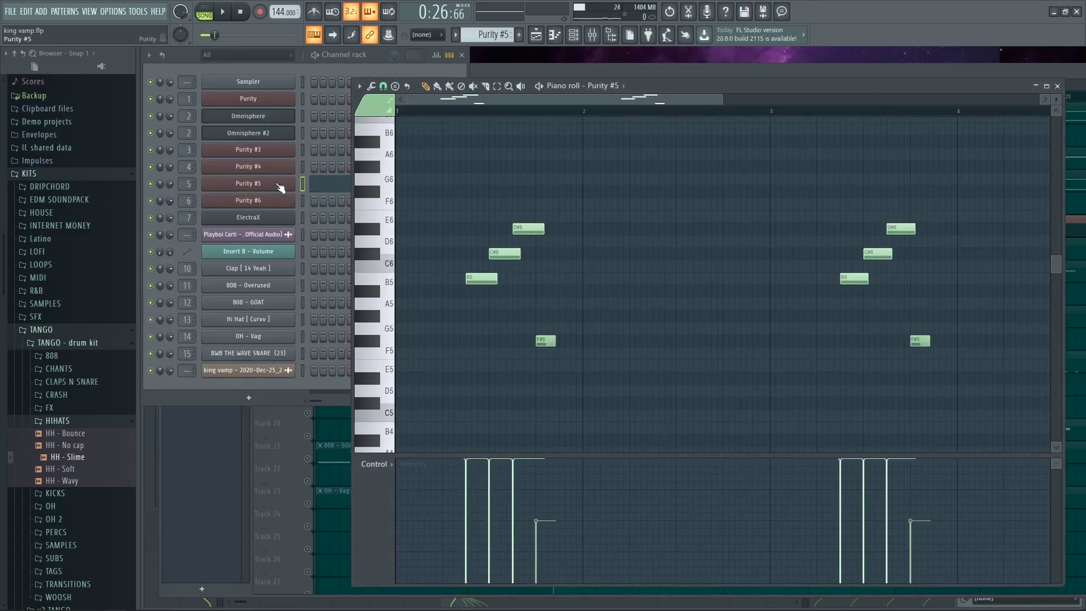
left_click(278, 185)
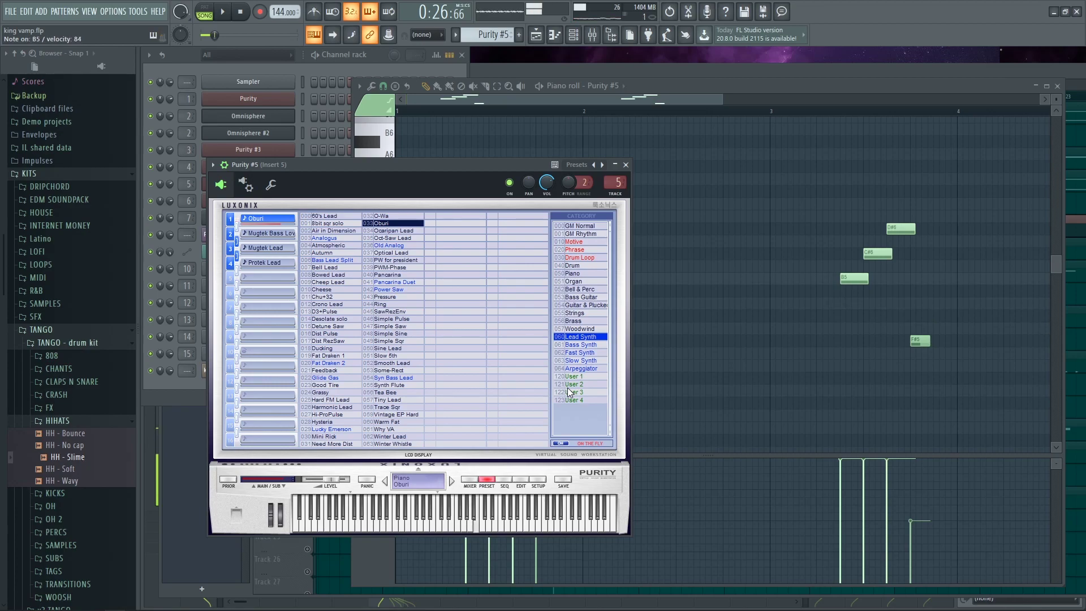
Play the soloed Purity #5 pattern from bar 17 in the piano roll and return to the playlist
left_click(736, 292)
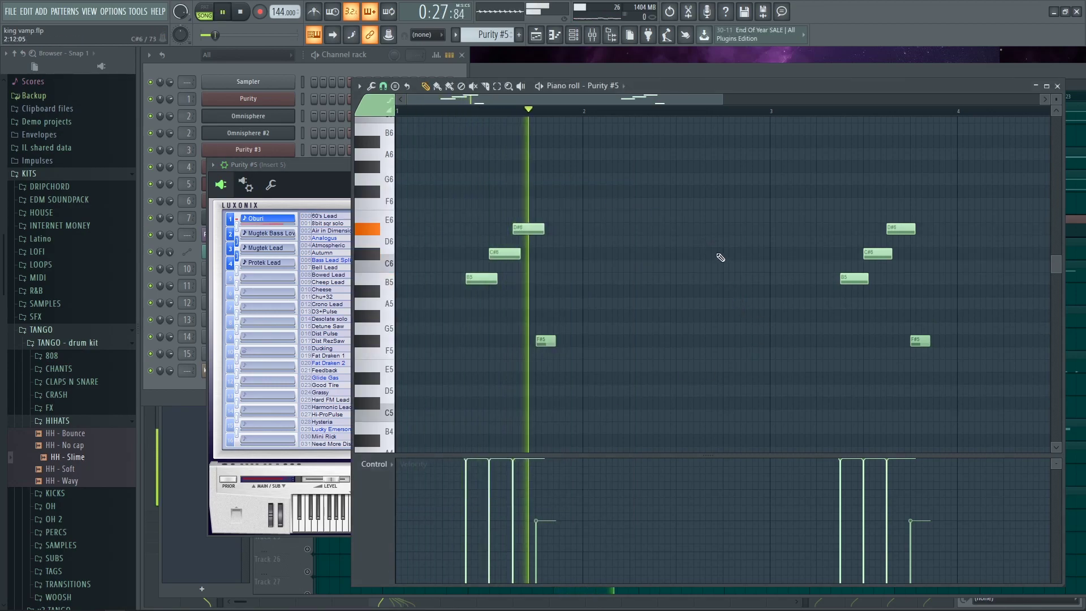
scroll(734, 267, "down", 2)
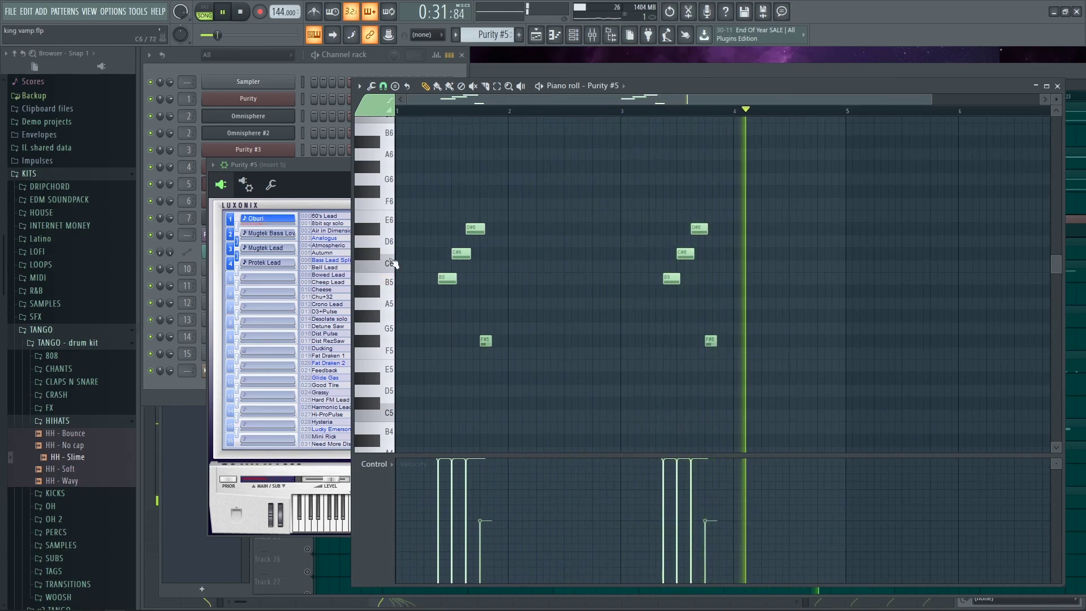
left_click(609, 69)
key("space")
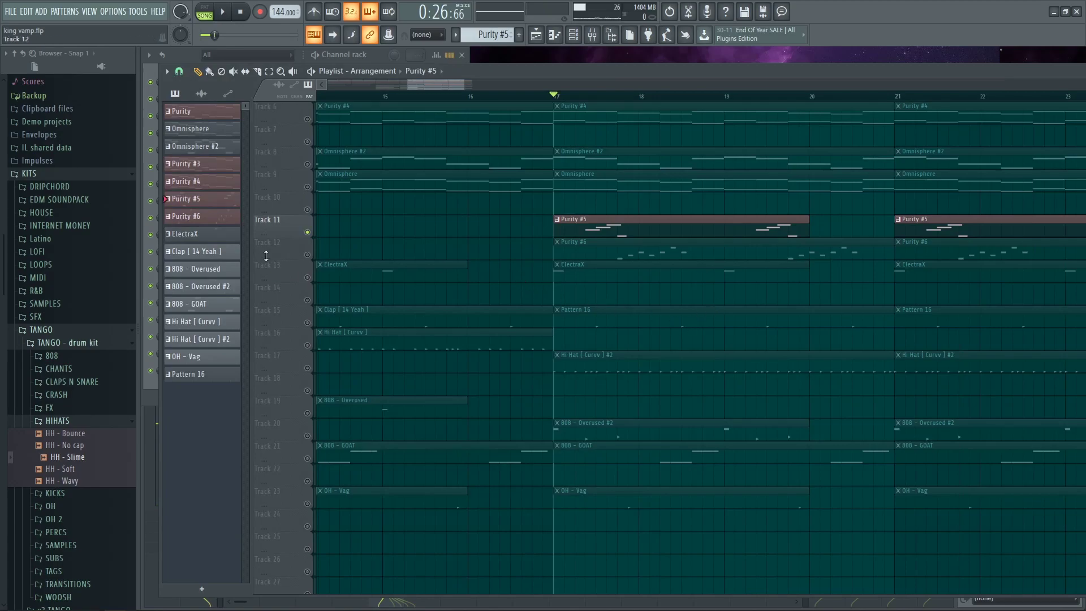
Play track 11 soloed while examining the Fruity Parametric EQ 2 curve on mixer Insert 5, and return to the playlist
left_click(299, 257)
right_click(308, 232)
key("space")
key("F9")
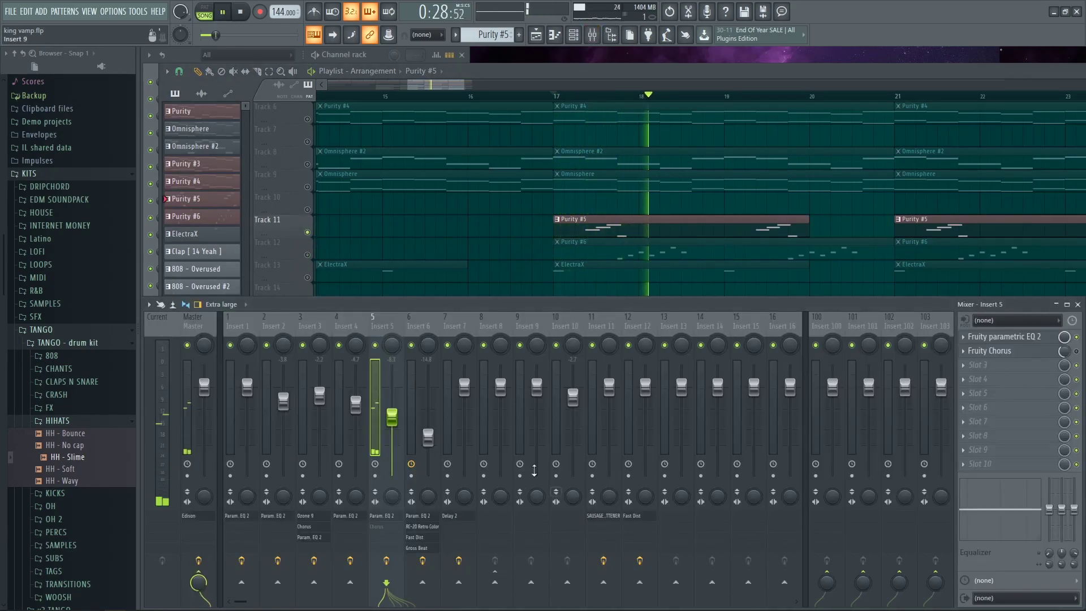
left_click(1042, 338)
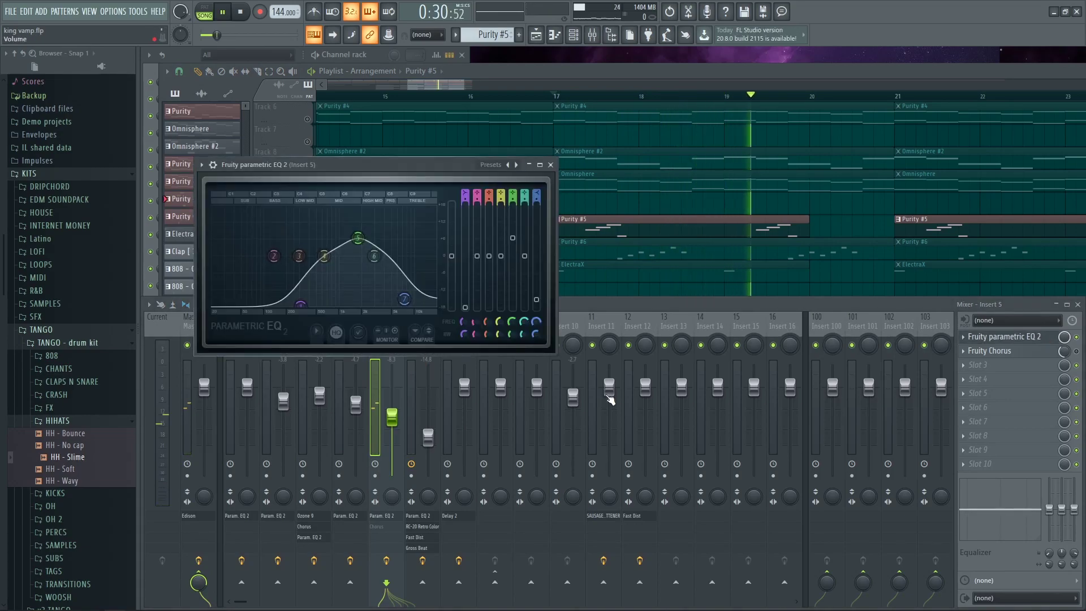
left_click(550, 164)
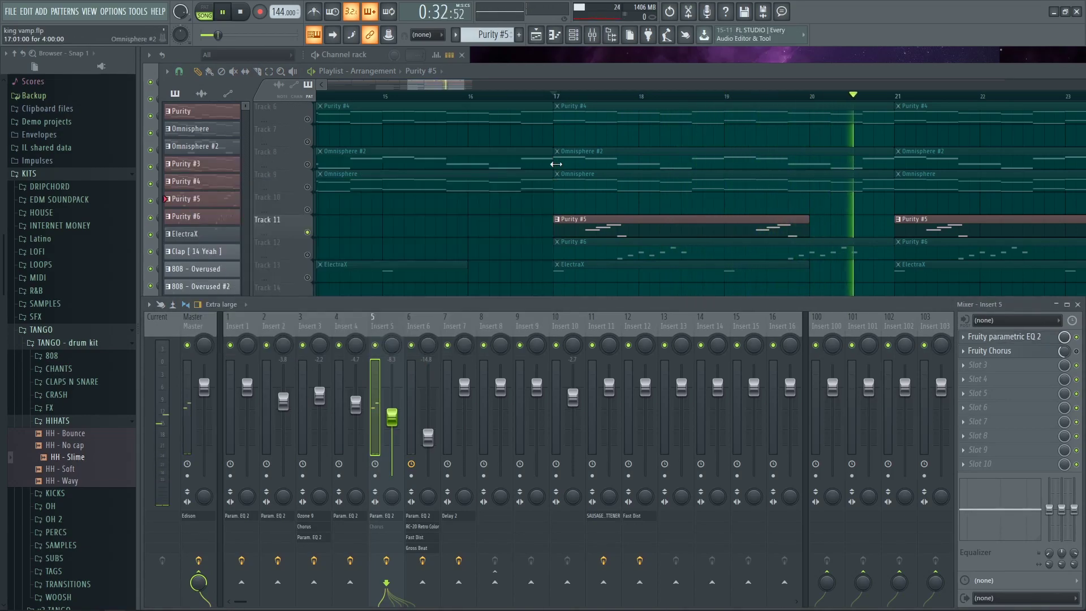
key("F9")
key("space")
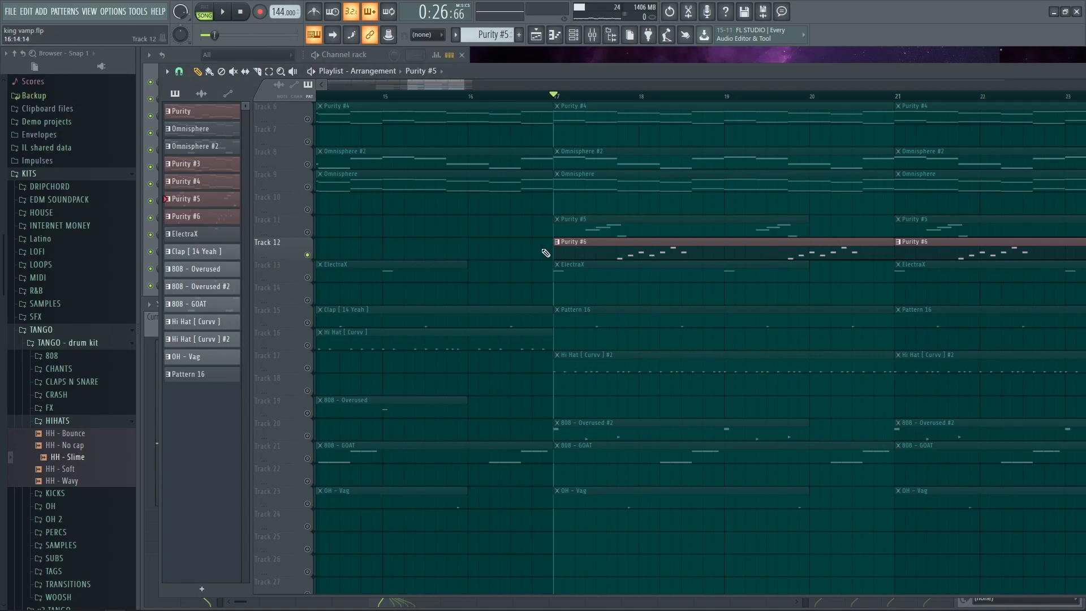
Review the notes of the Purity #6 pattern on track 12 and its loaded Purity patch, and close the synth window
double_click(575, 249)
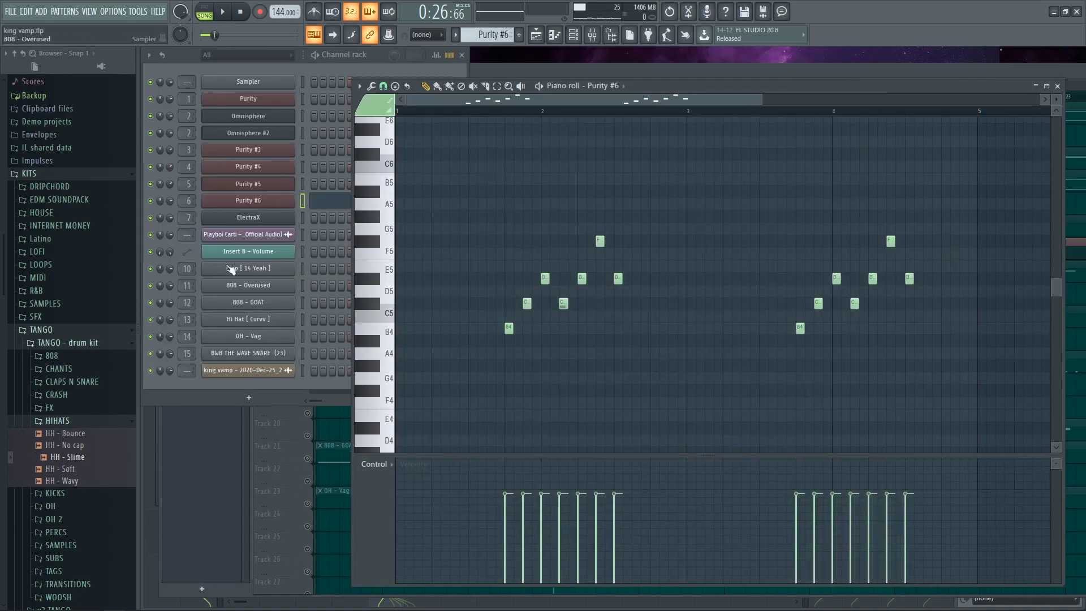
left_click(278, 205)
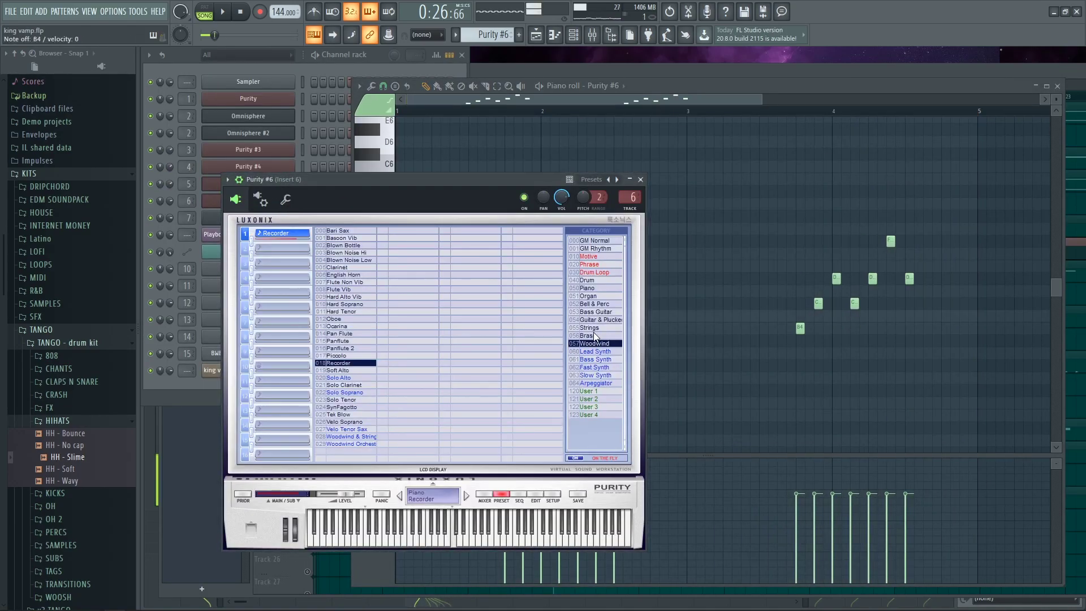
left_click(641, 179)
Review the Fruity Parametric EQ 2 curve and the RC-20 Retro Color settings on mixer Insert 6 while the soloed Purity #6 pattern plays
key("F9")
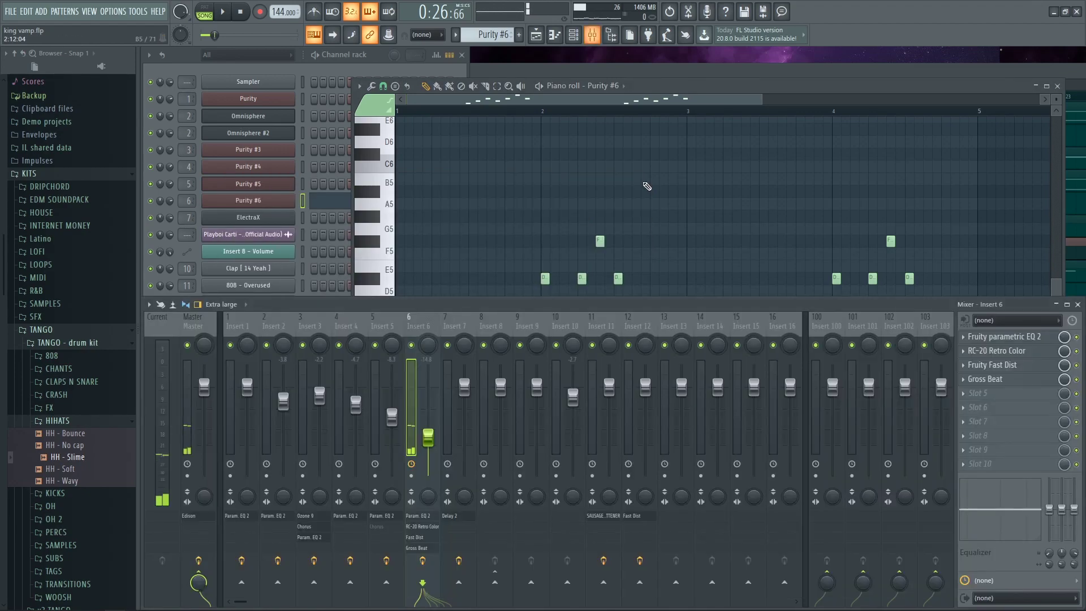
key("F7")
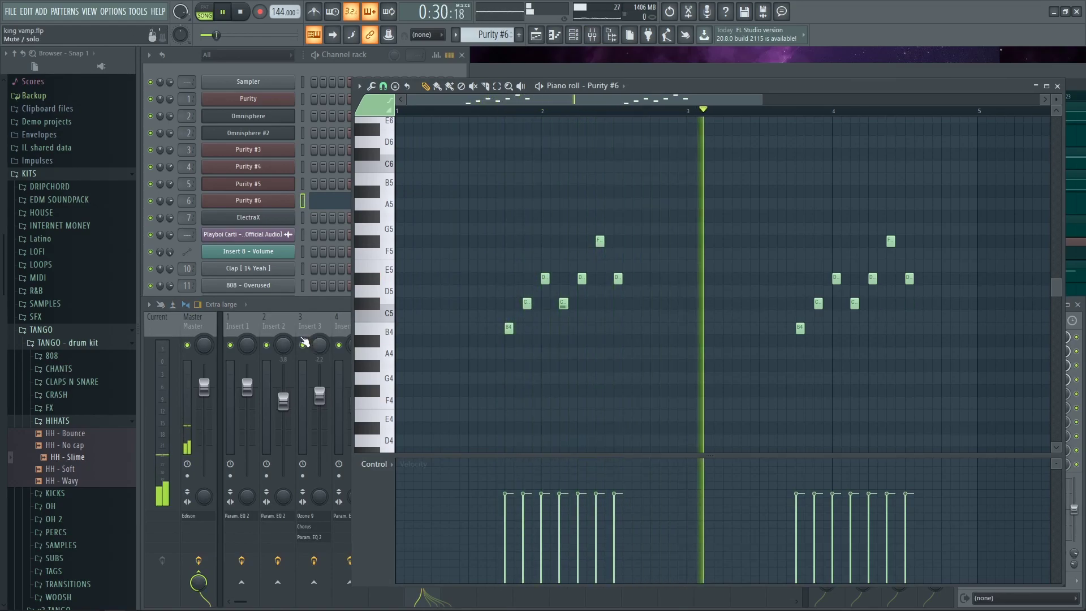
left_click(320, 308)
left_click(987, 336)
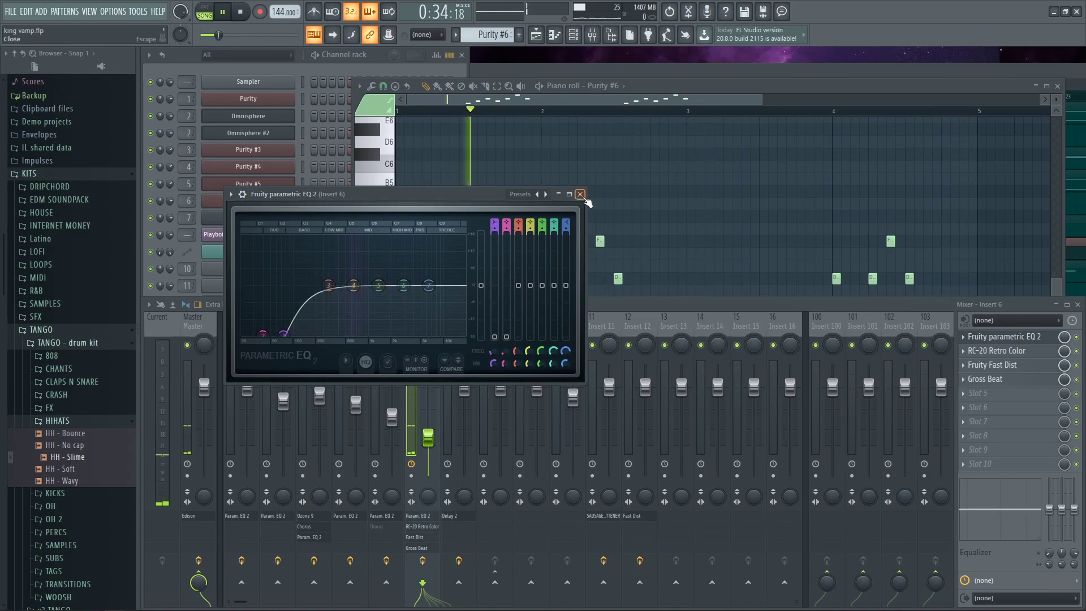
left_click(580, 194)
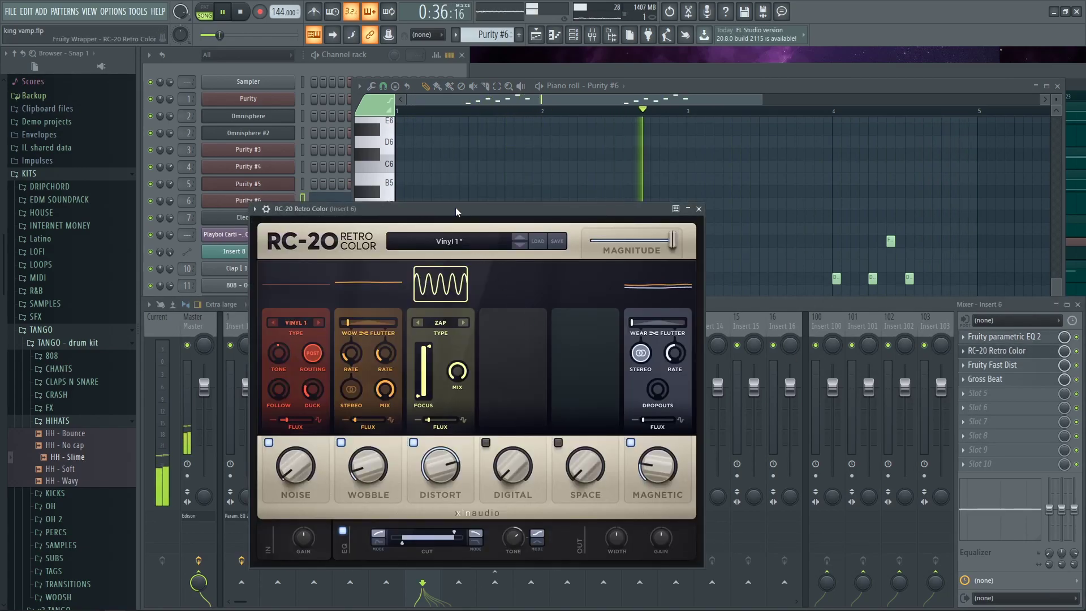
left_click_drag(458, 211, 494, 186)
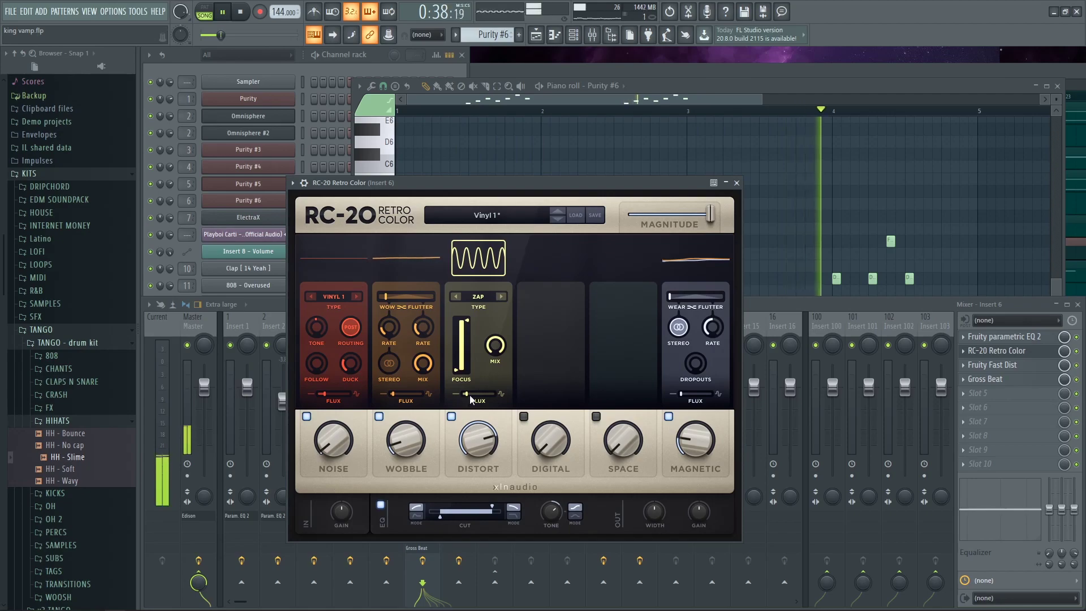
left_click(737, 183)
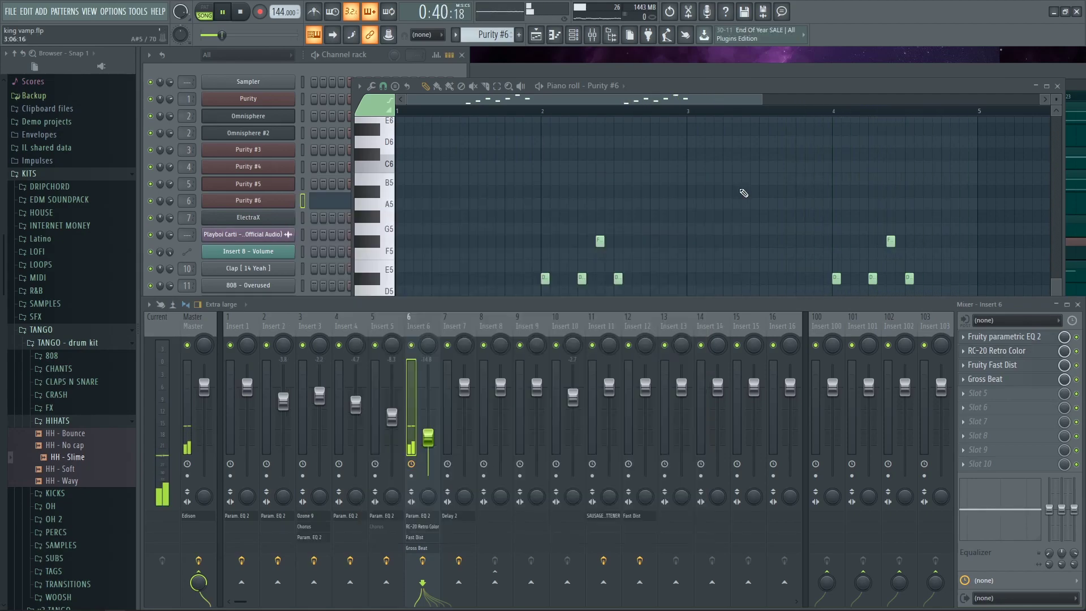
Review the Fruity Fast Dist and Gross Beat settings on mixer Insert 6, return to the playlist and stop playback
left_click(994, 366)
left_click_drag(289, 112, 538, 223)
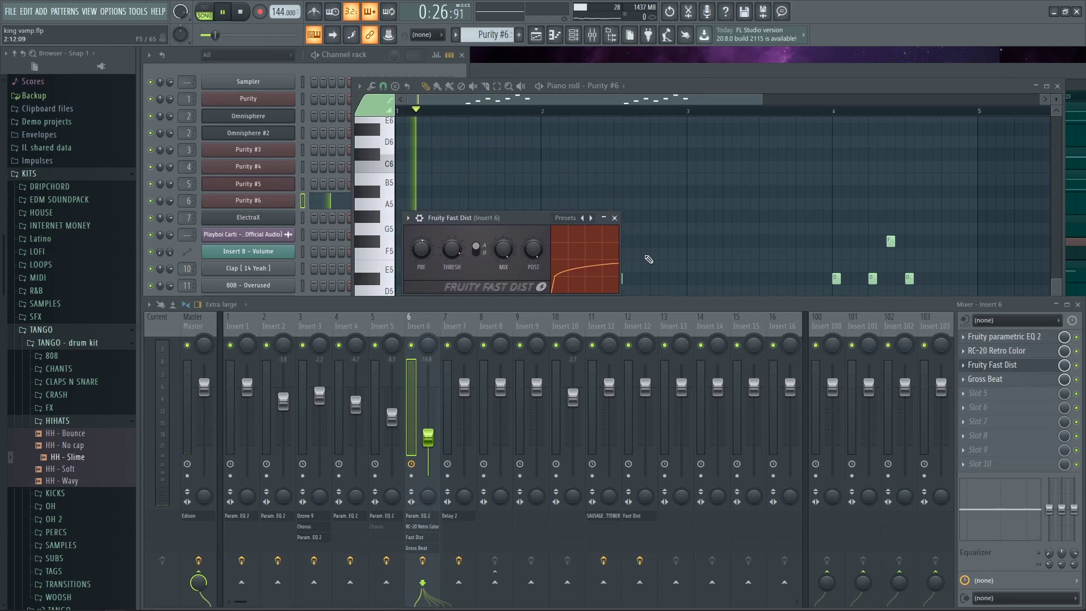
left_click(615, 218)
left_click(986, 379)
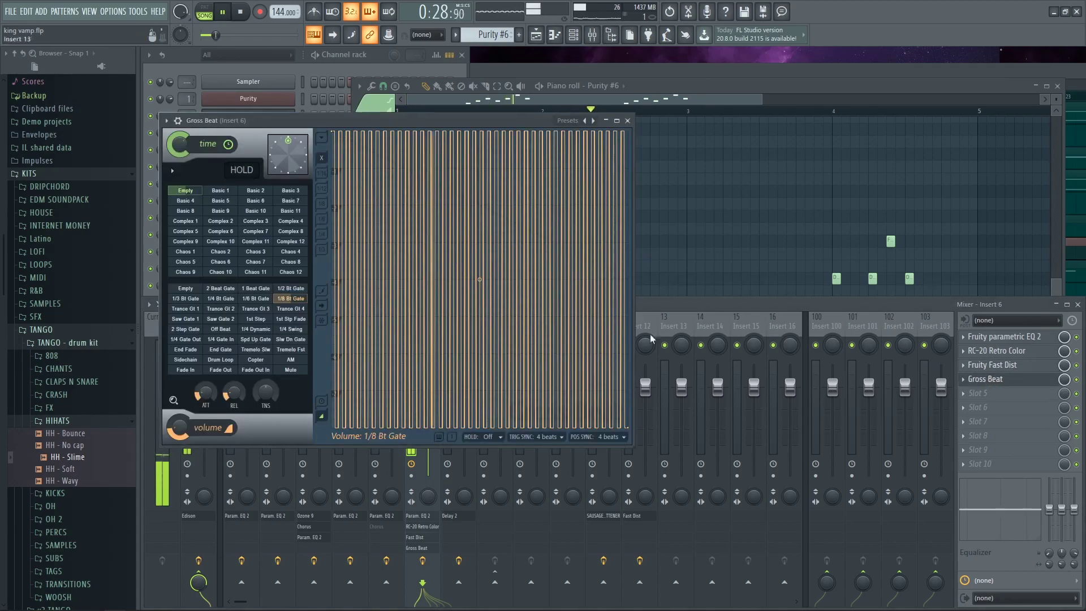
left_click(627, 120)
key("F5")
key("space")
Enable only the melody and counter-melody tracks 4, 5, 6, 8, 9, 11, 12 and 13 in the playlist
scroll(613, 219, "down", 3)
scroll(613, 218, "up", 5)
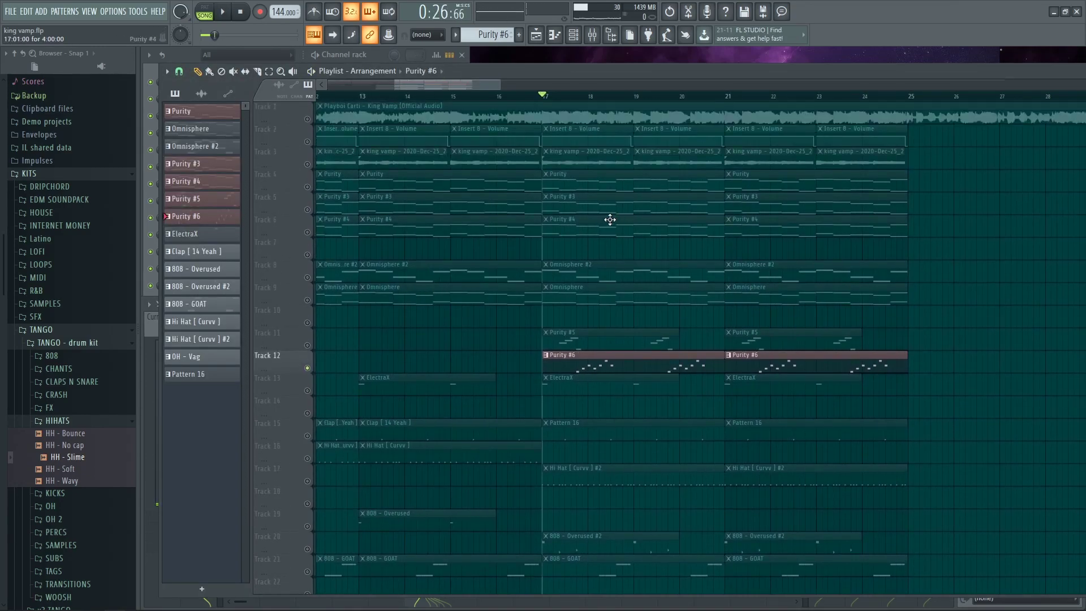
left_click(307, 186, "ctrl")
left_click(307, 209)
left_click(307, 231)
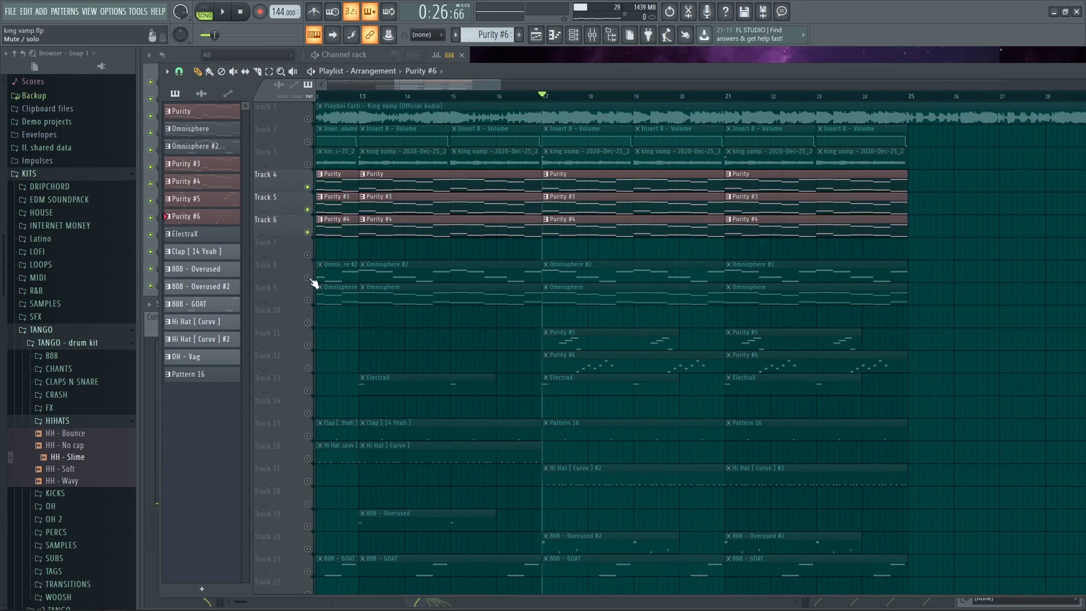
left_click(307, 277)
left_click(307, 300)
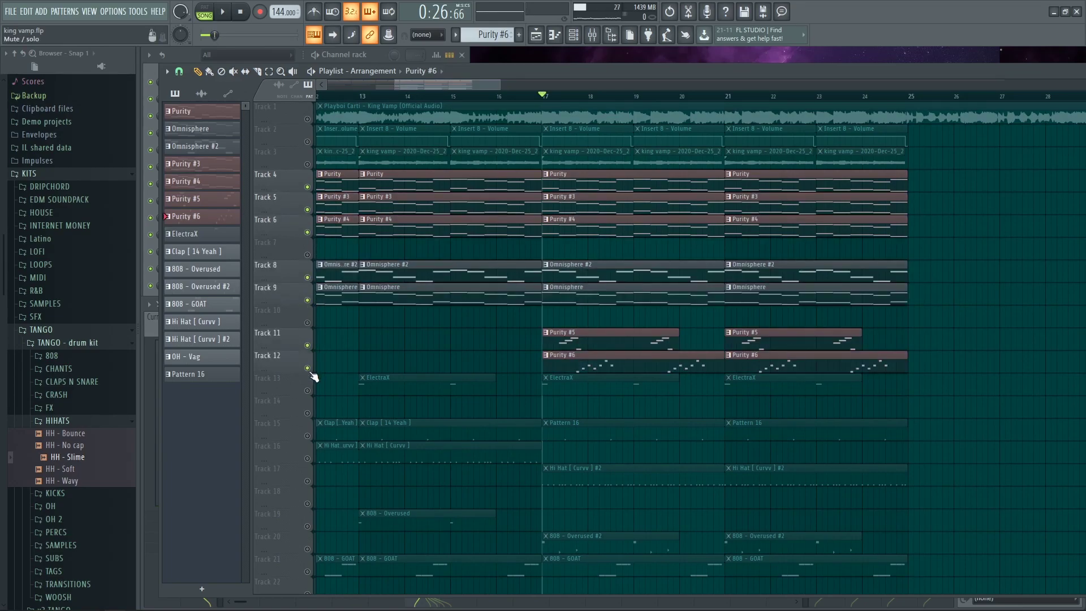
Play the enabled melody tracks together from bar 17 while looking over the arrangement back to bar 9
key("space")
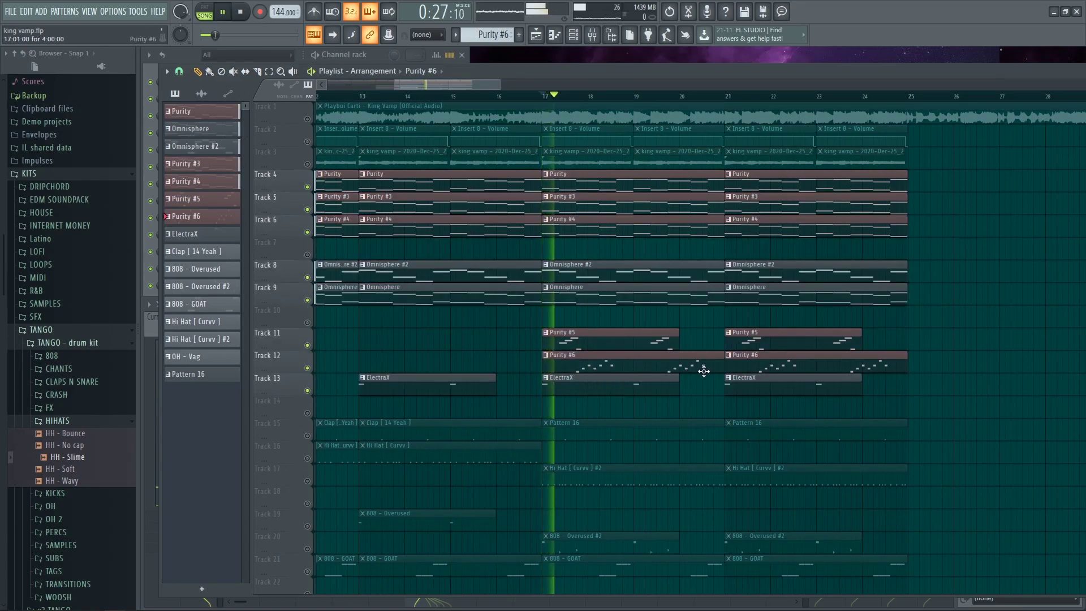
scroll(770, 372, "up", 2)
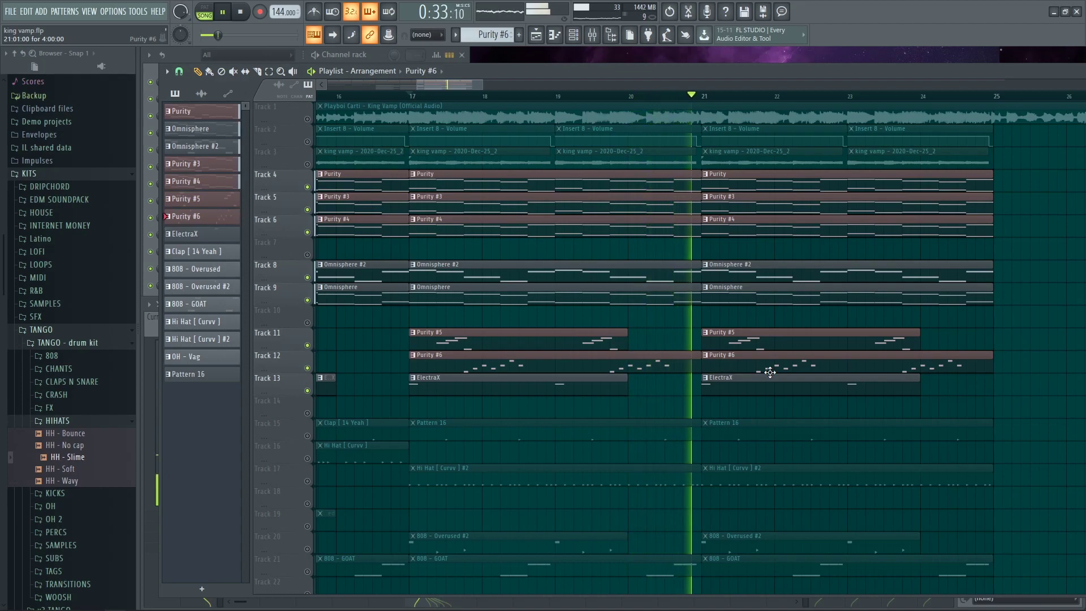
scroll(773, 372, "down", 4)
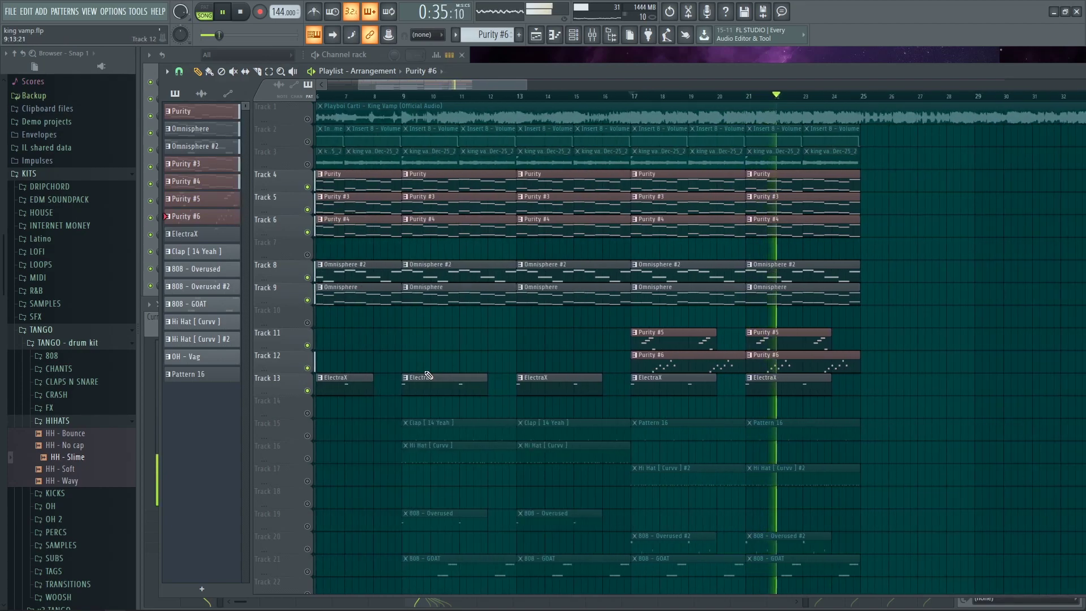
scroll(430, 362, "down", 1)
scroll(408, 319, "up", 1)
scroll(407, 319, "up", 3)
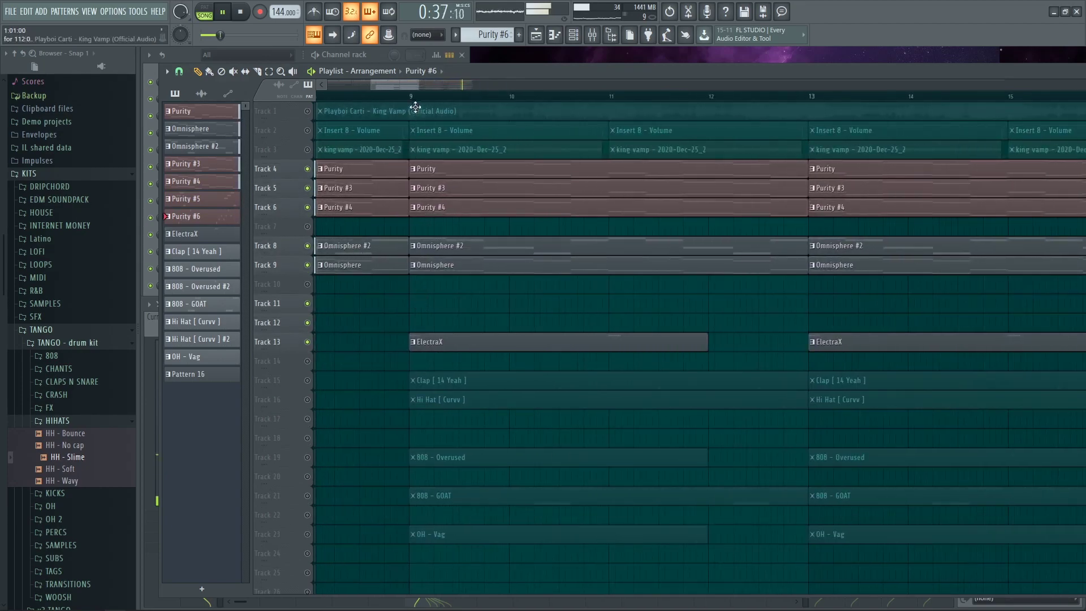
Solo track 15 at bar 9, play the Clap [ 14 Yeah ] pattern while reviewing its notes and sample, and return to the playlist
right_click(307, 380)
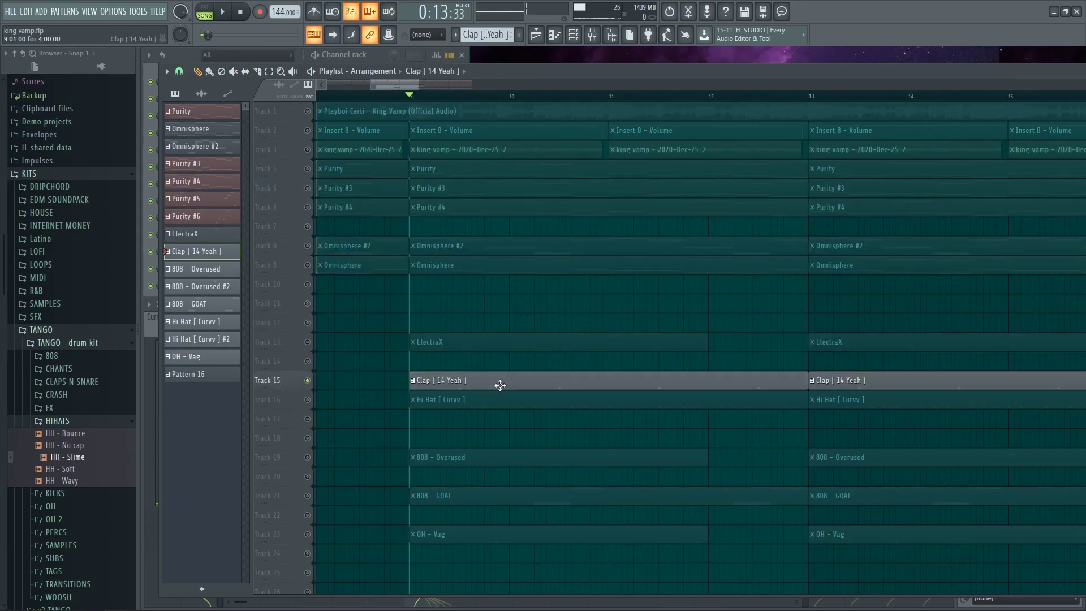
double_click(500, 385)
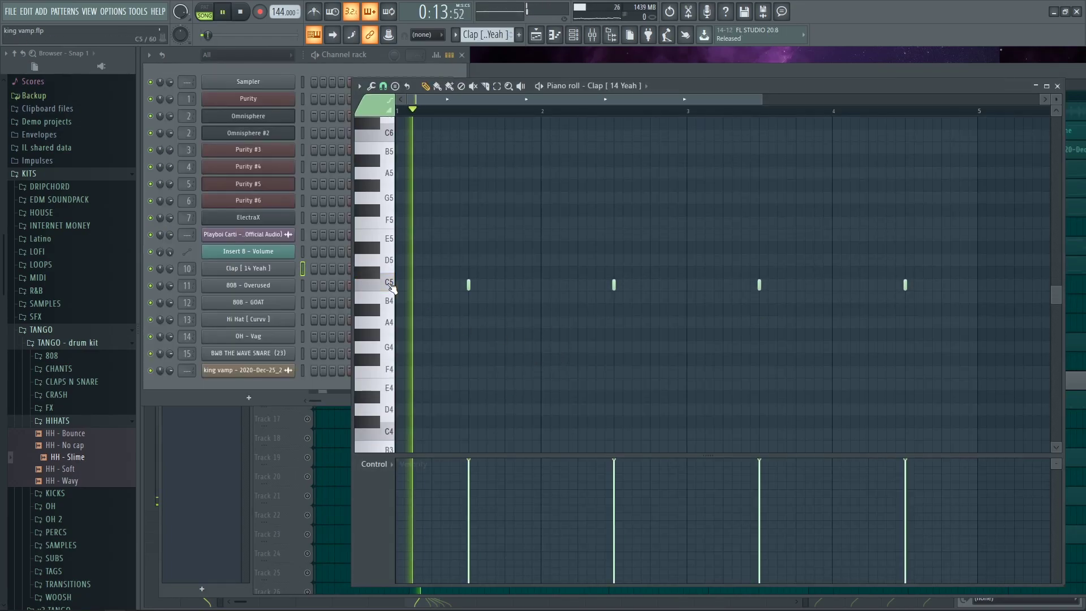
key("F6")
left_click(287, 271)
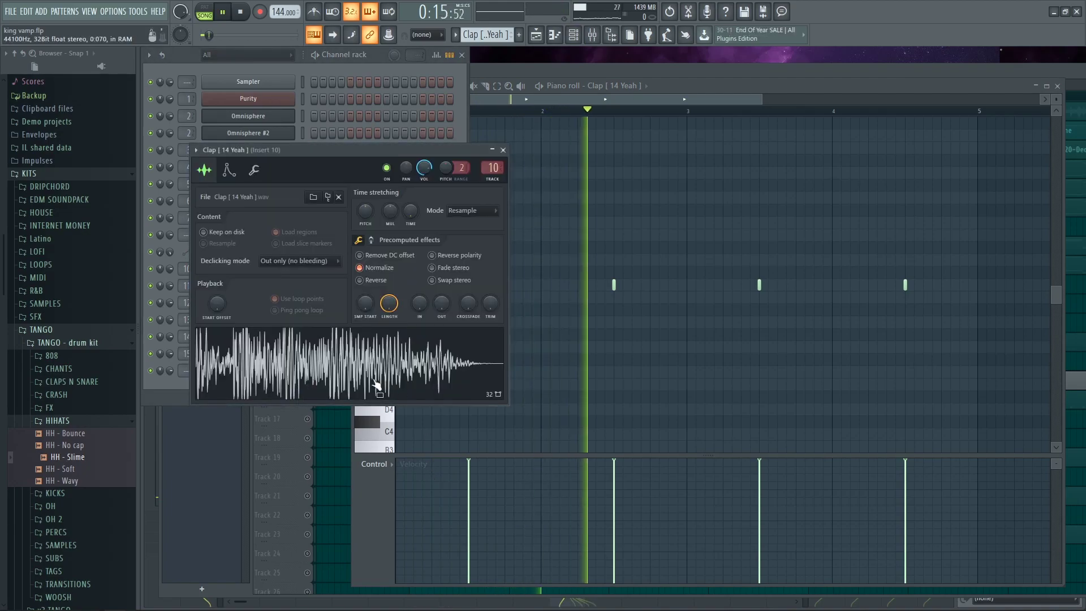
left_click(503, 149)
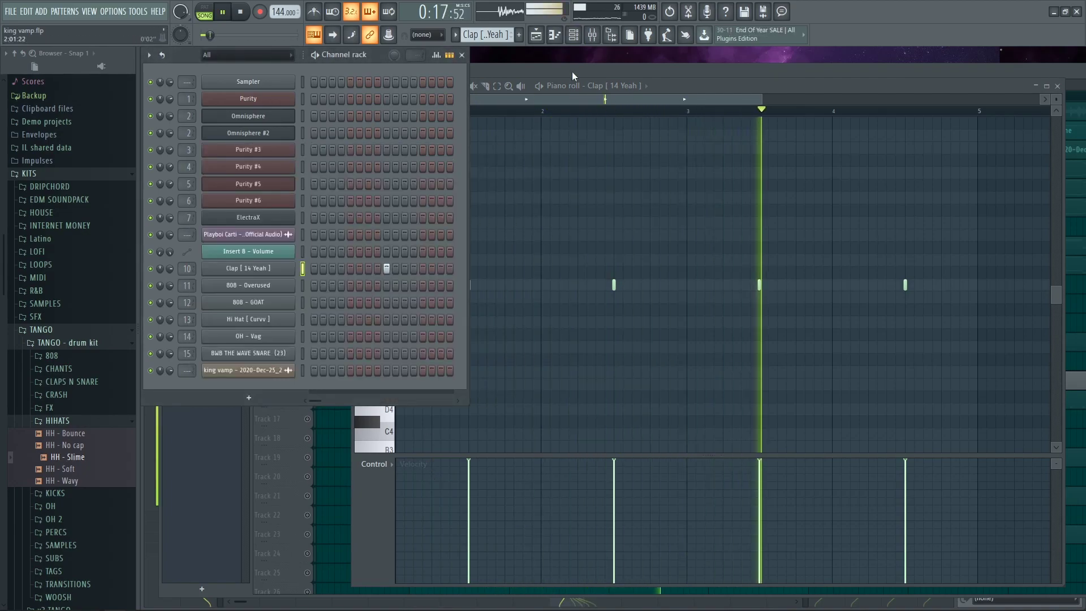
left_click(573, 67)
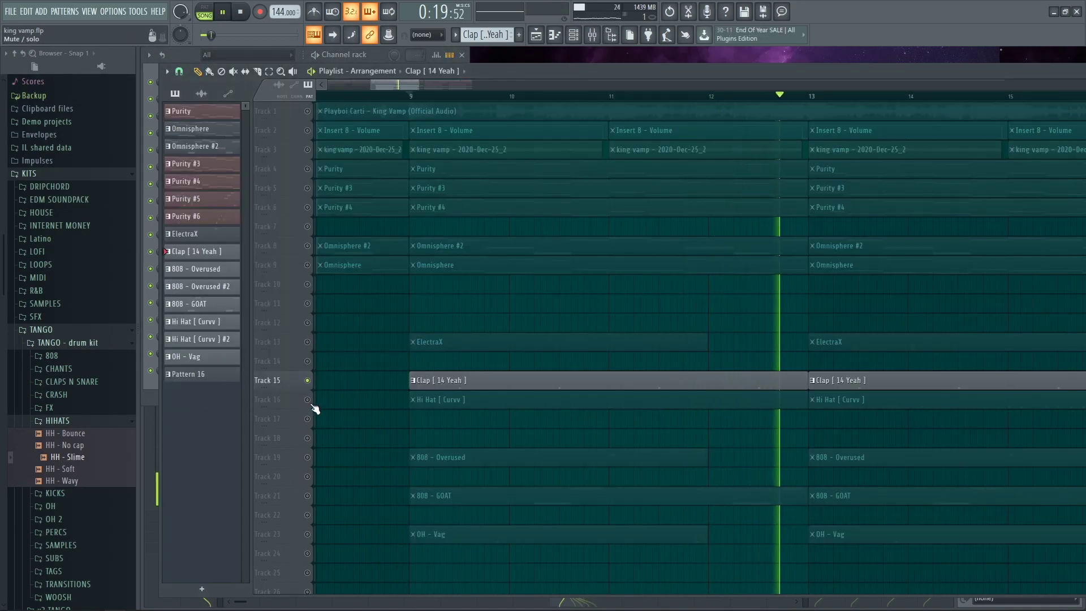
key("space")
Review the notes and sample of the soloed Hi Hat [ Curvv ] pattern on track 16, play it, and return to the playlist
double_click(469, 400)
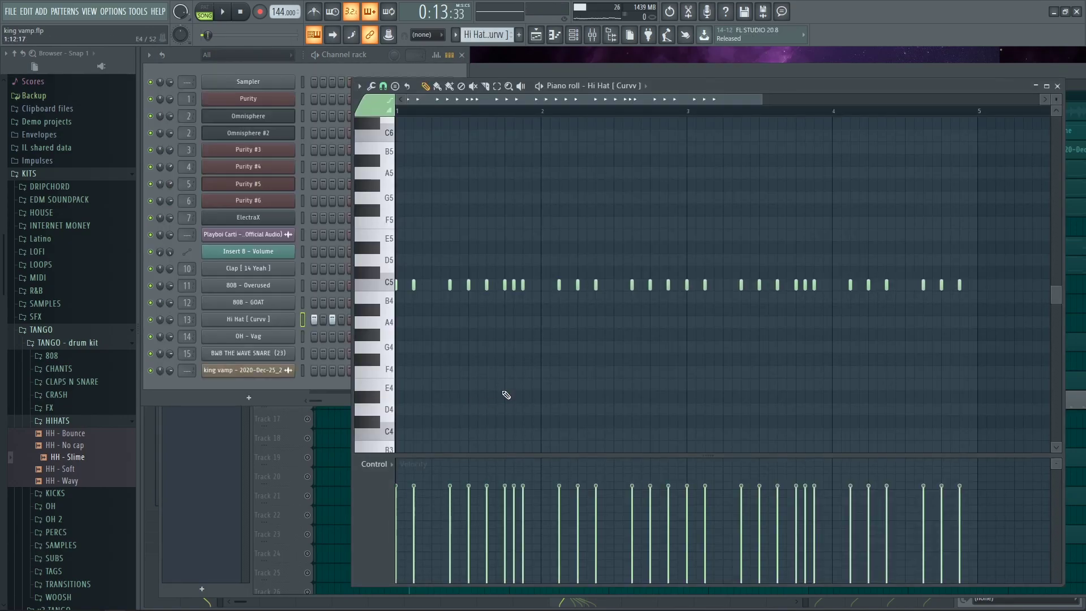
left_click(266, 325)
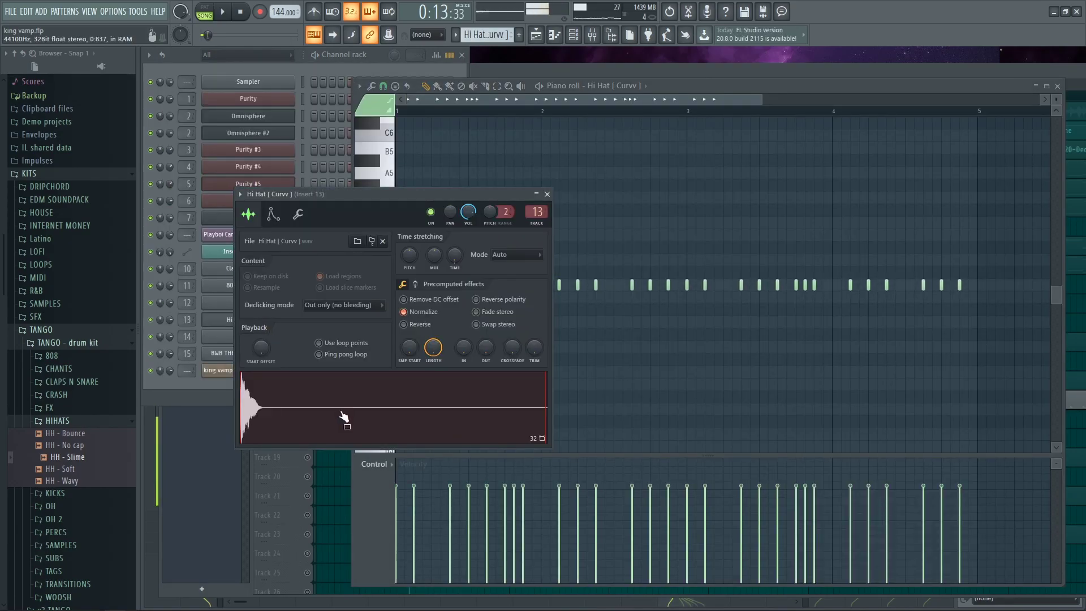
left_click(547, 194)
key("space")
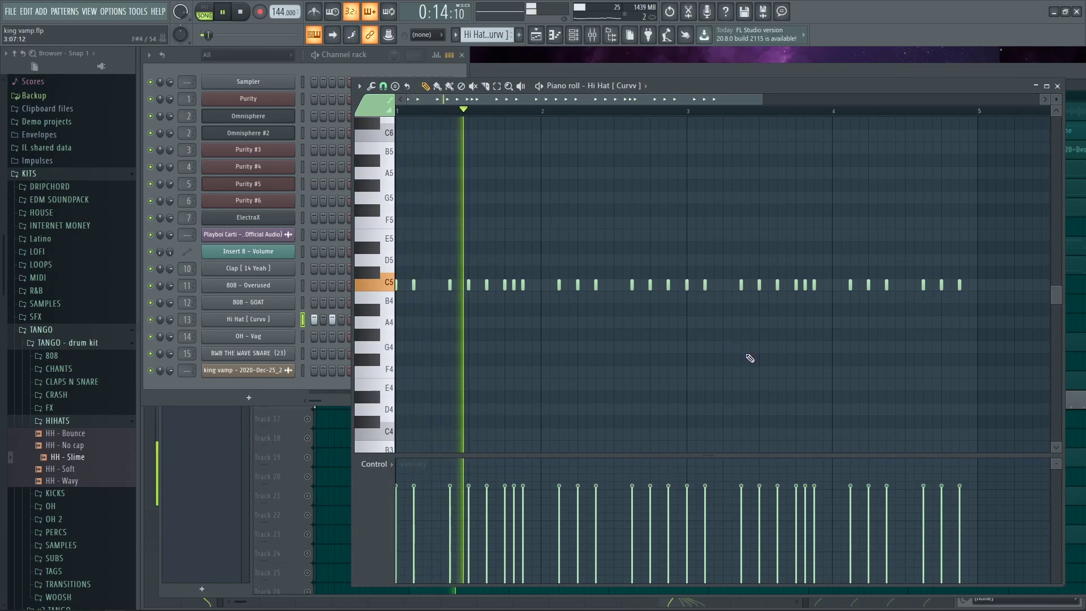
scroll(728, 352, "down", 1)
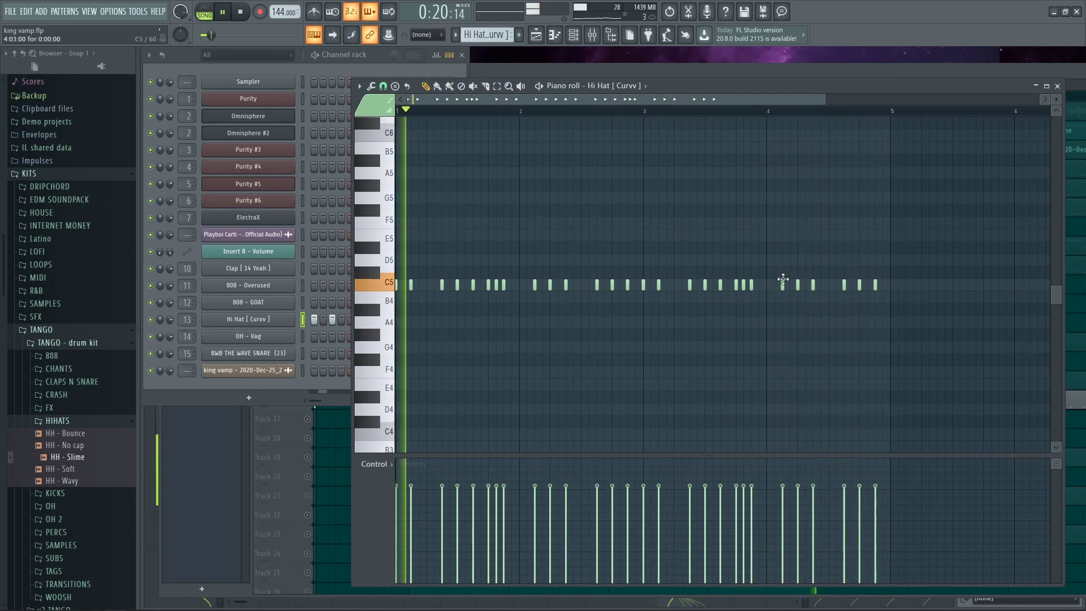
key("space")
left_click(621, 74)
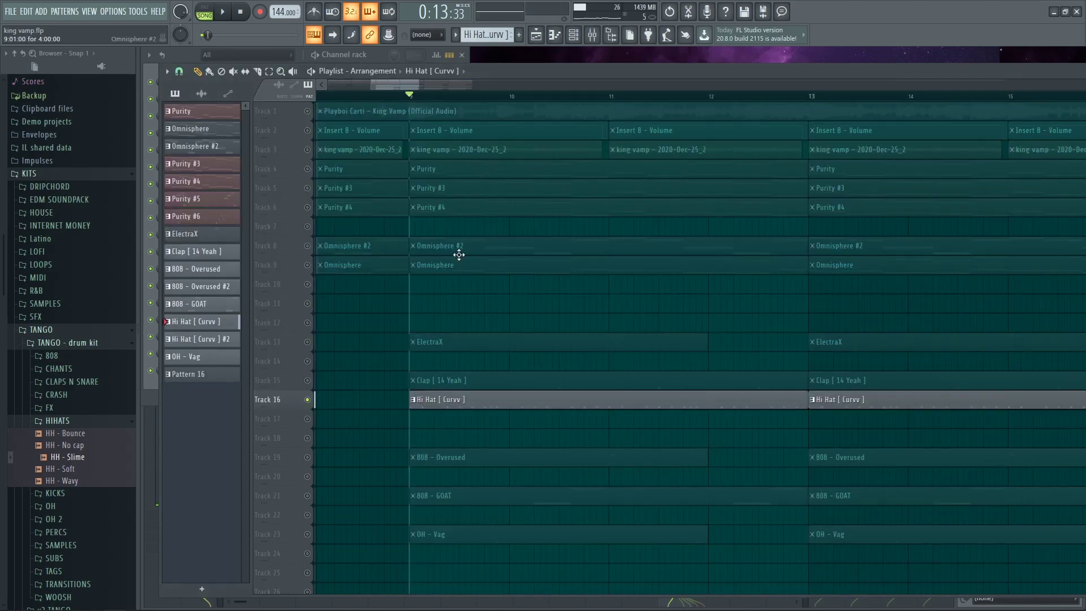
Solo track 19 and review the 808 - Overused pattern's notes and sample, auditioning the G#5 key
left_click(310, 458)
double_click(442, 455)
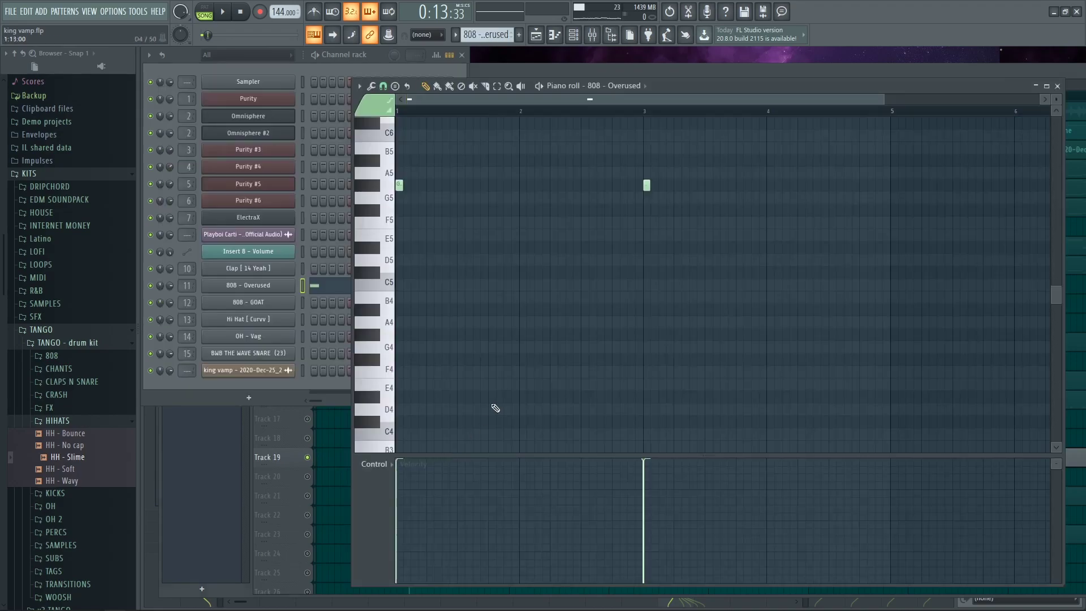
left_click(363, 281)
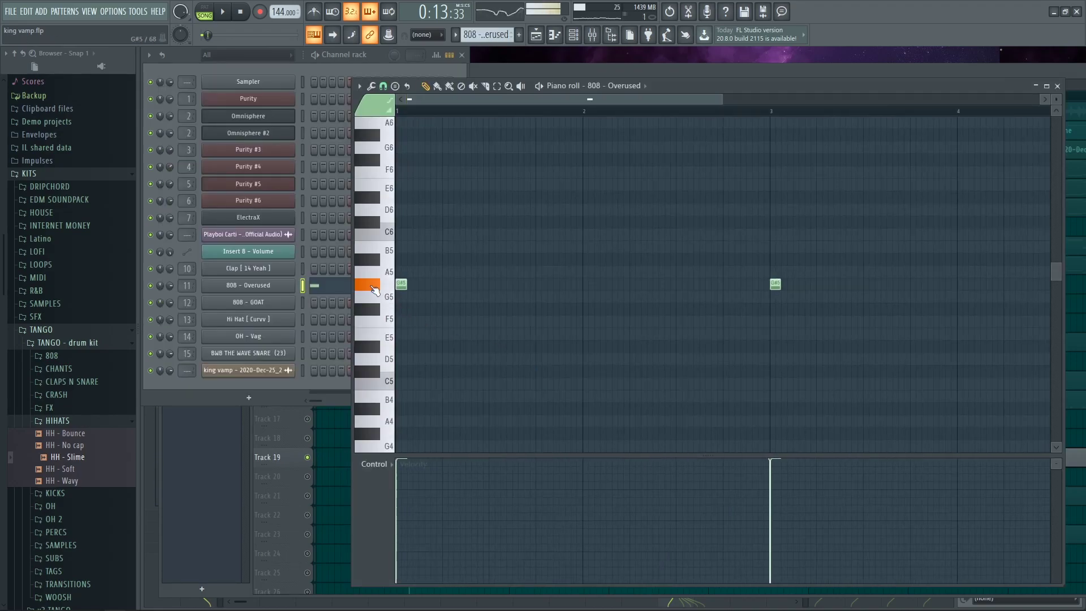
left_click(250, 287)
left_click(518, 165)
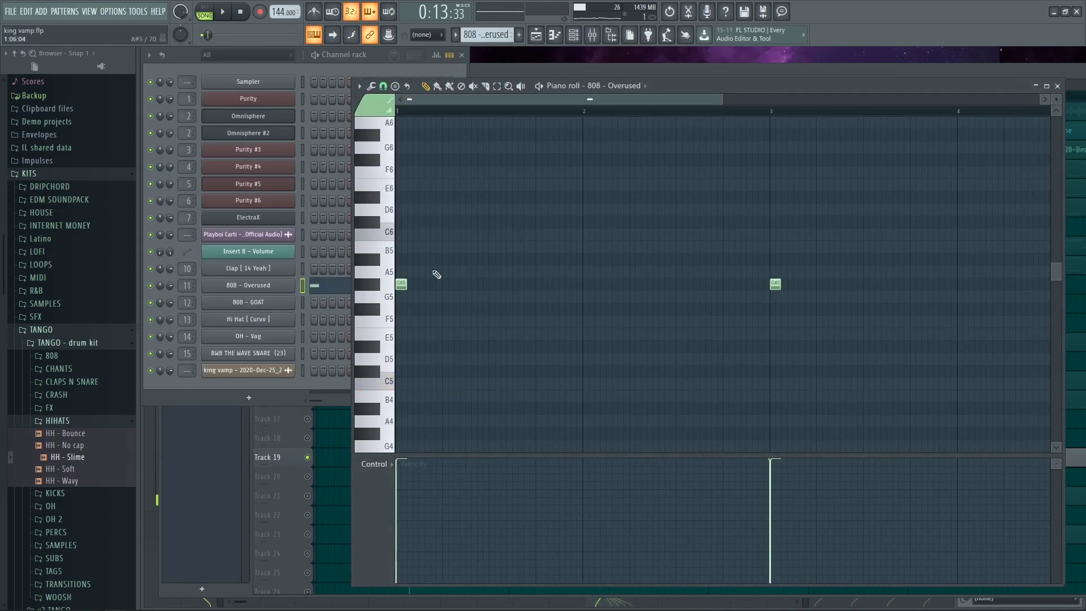
Review the Sausage Fattener settings on mixer Insert 11 and play the soloed 808 - Overused pattern in the piano roll
key("F9")
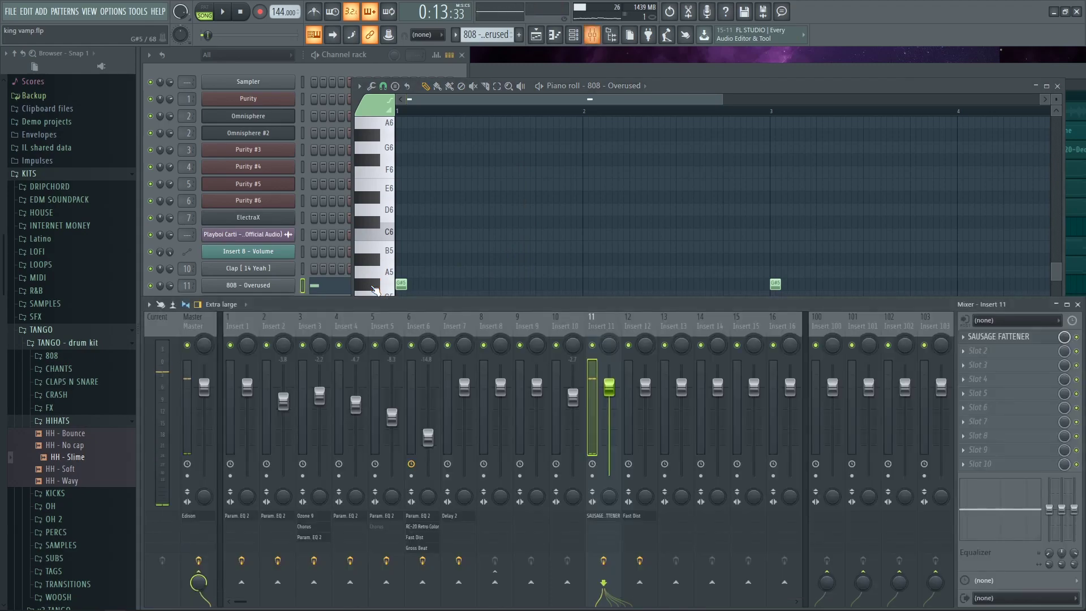
left_click(1026, 337)
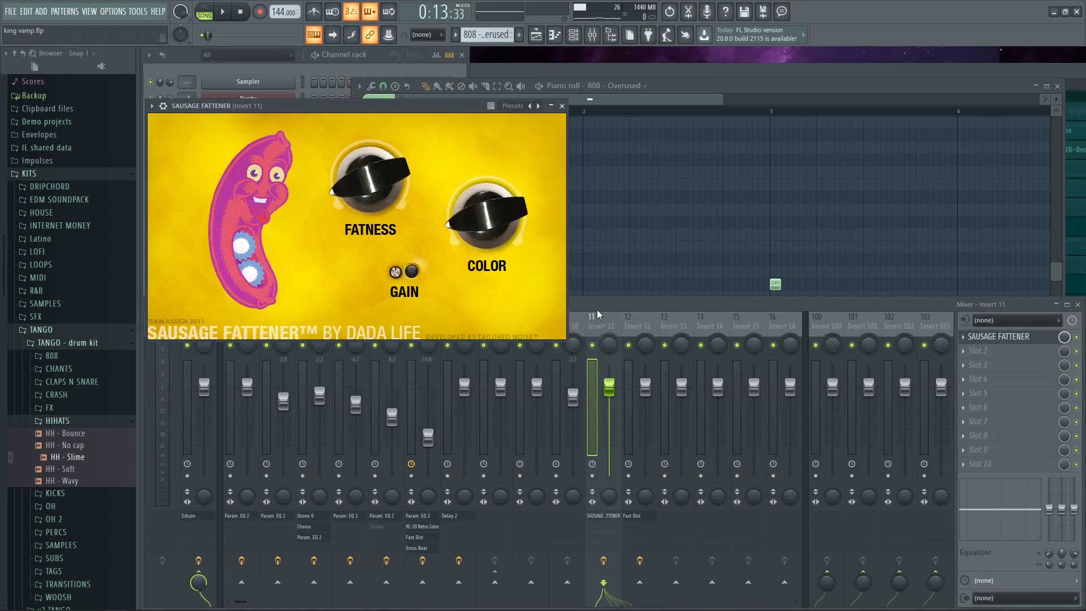
left_click(562, 107)
key("space")
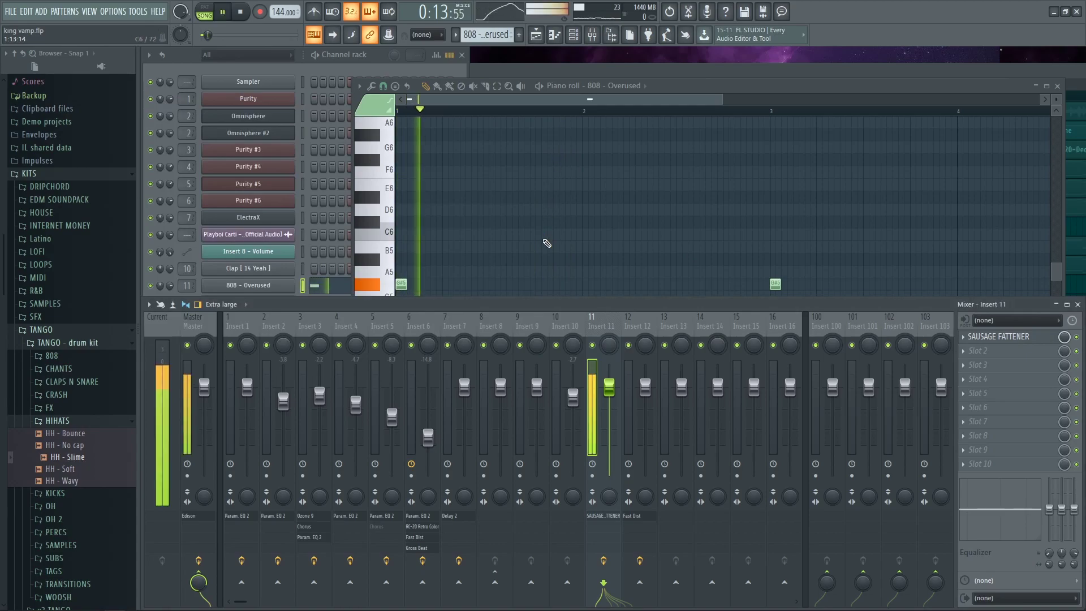
key("F9")
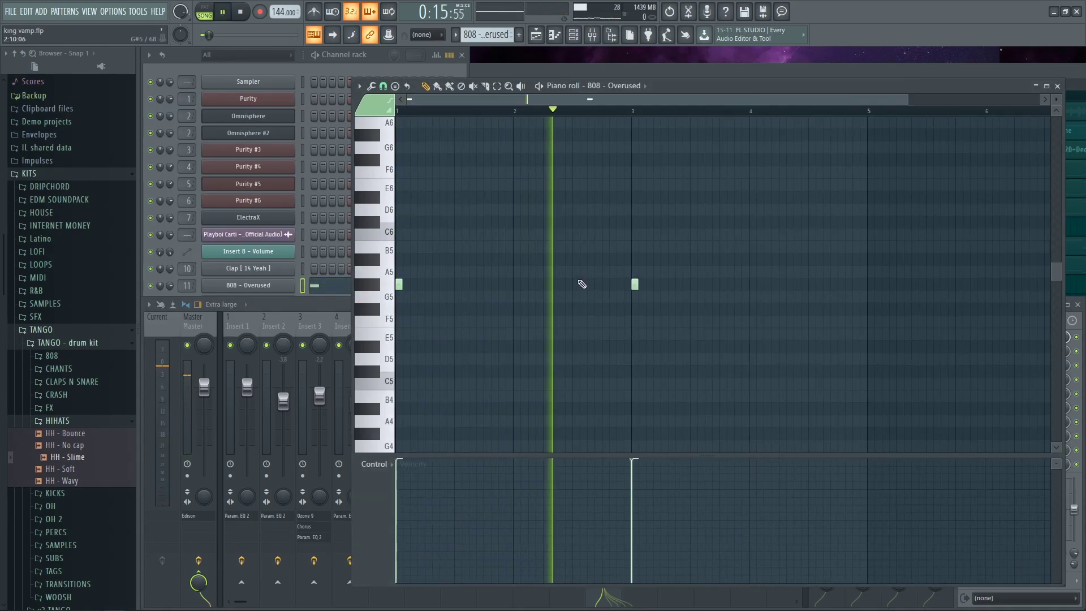
Stop playback, review the 808 - Overused #2 pattern in the channel rack, and switch to the 808 - GOAT pattern
left_click(187, 62)
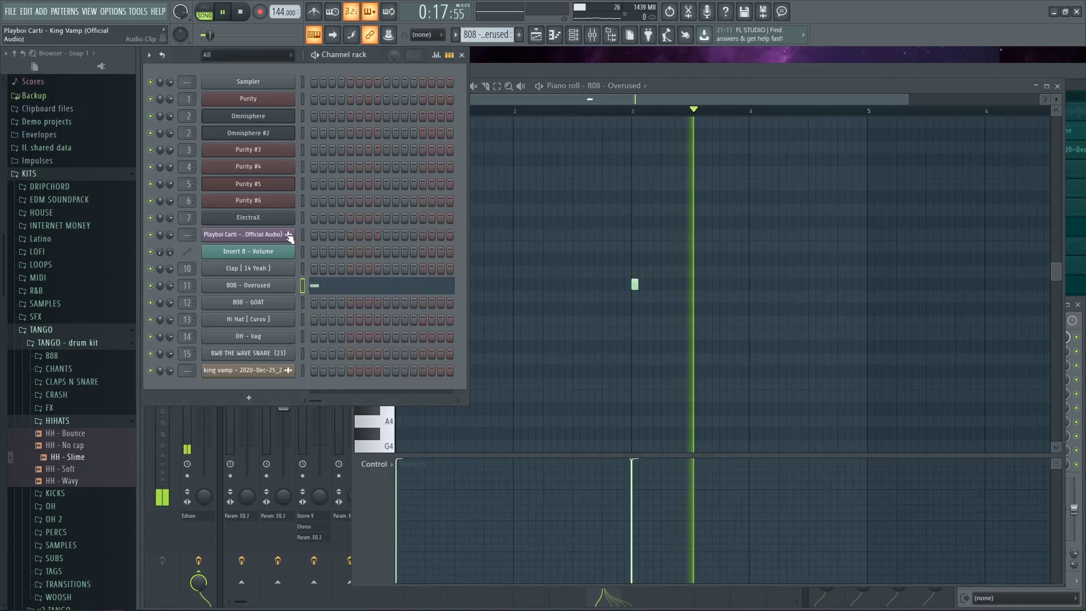
key("space")
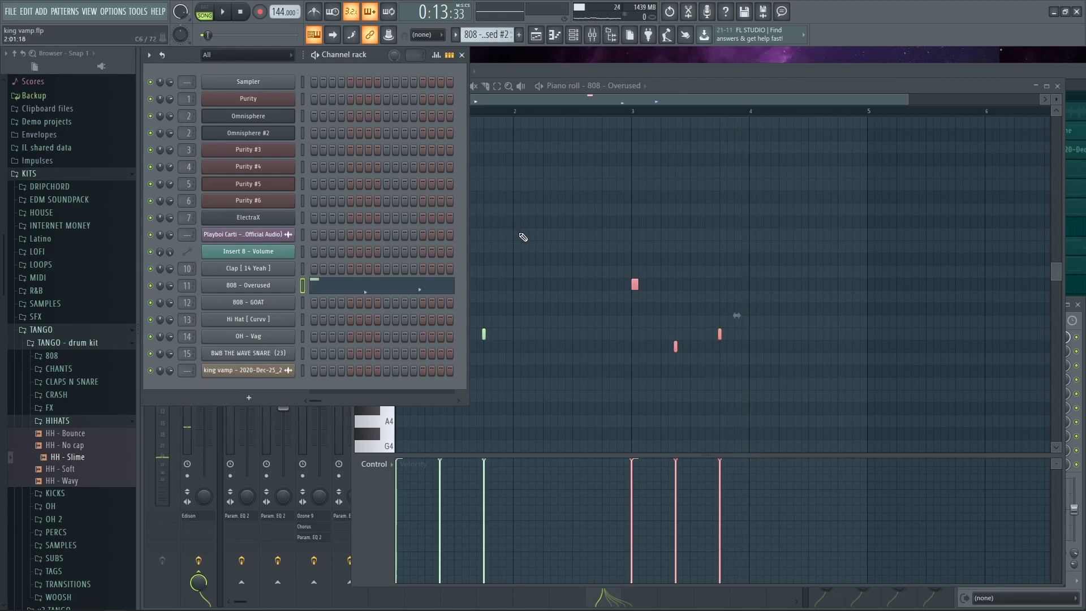
scroll(484, 34, "down", 1)
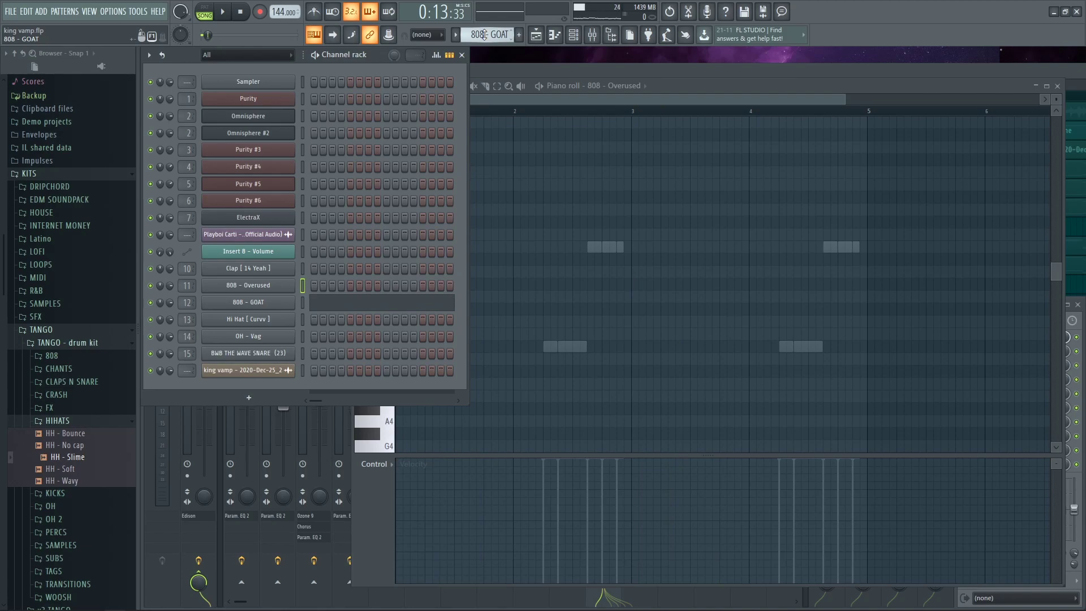
Review the 808 - GOAT notes in the piano roll, audition the D#5 key, and check the Sausage Fattener effect on mixer Insert 11
left_click(424, 308)
scroll(449, 314, "up", 1)
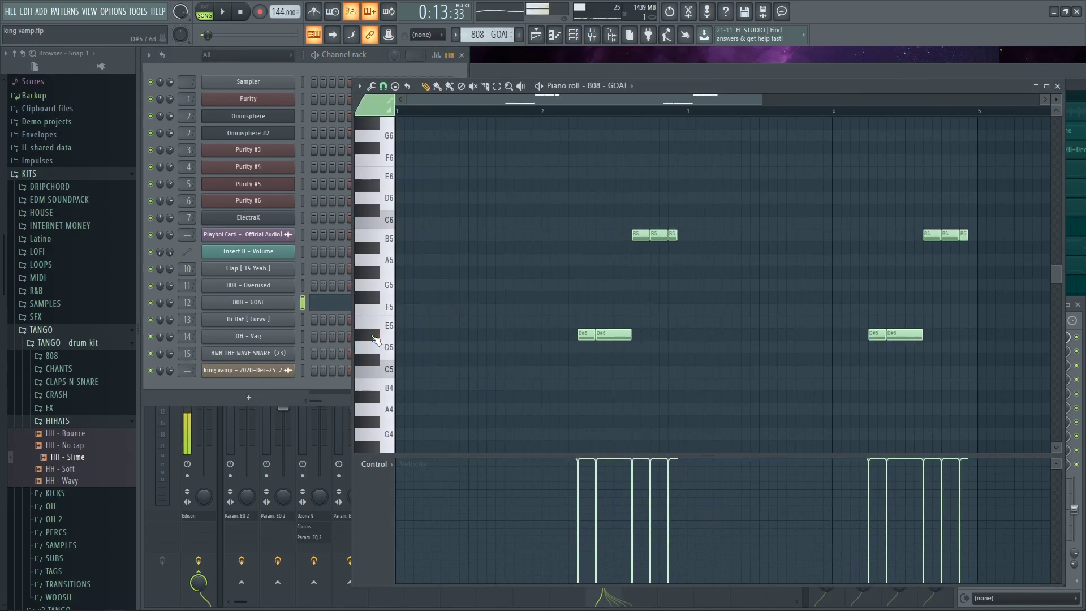
left_click(168, 588)
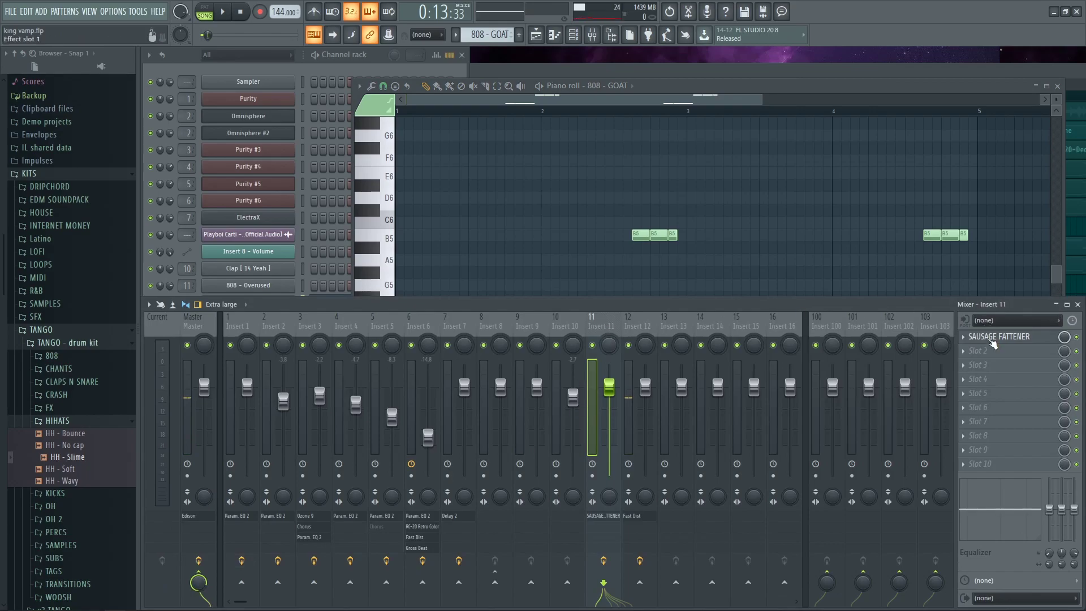
left_click(993, 338)
left_click(578, 135)
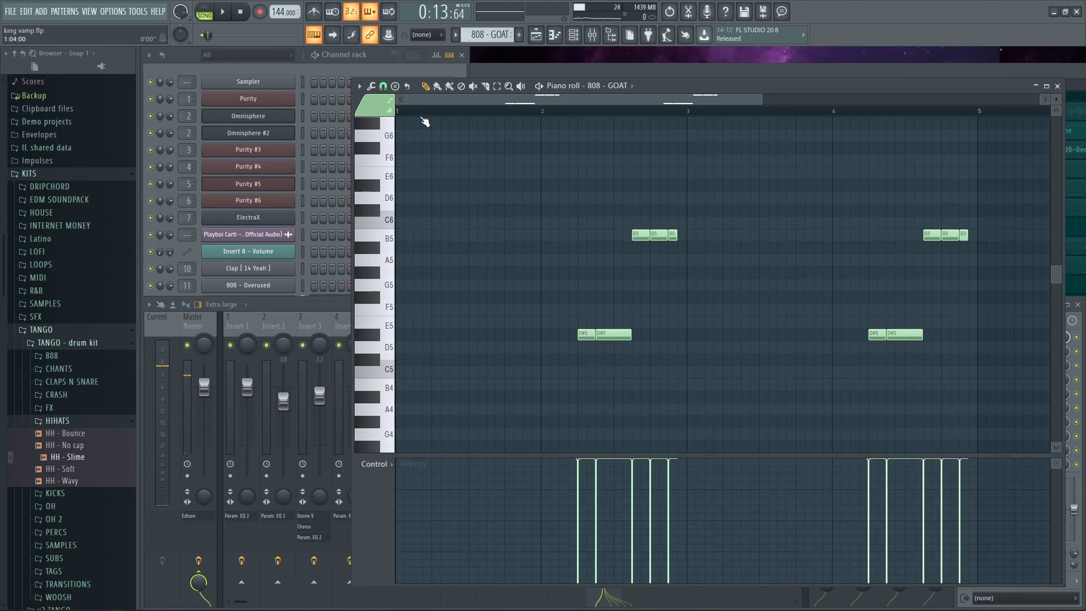
Solo track 21, play the 808 - GOAT pattern in the piano roll, and return to the playlist with playback stopped
key("F5")
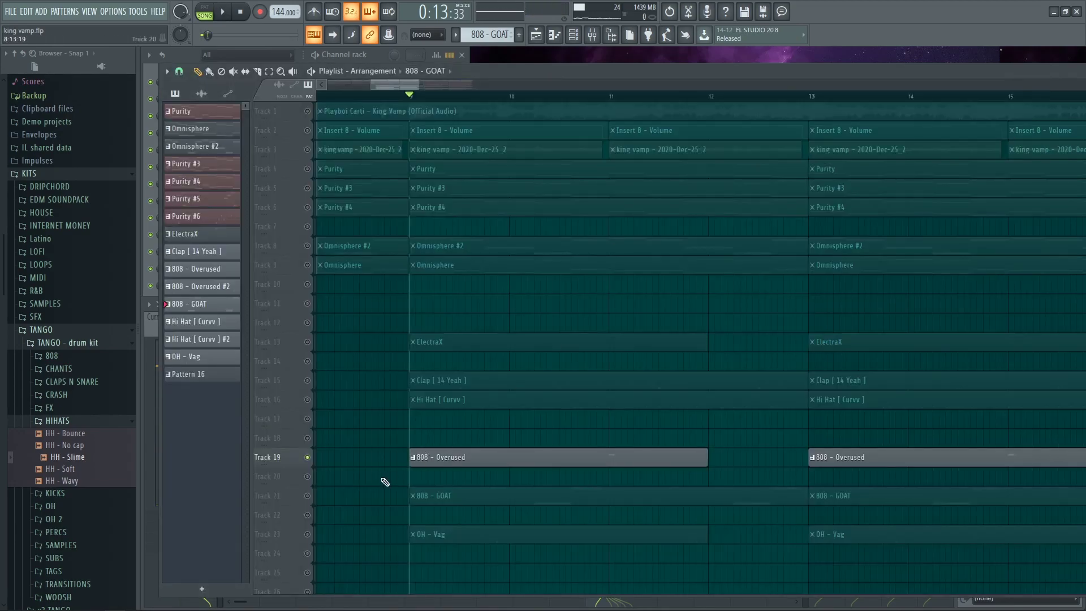
right_click(308, 496)
double_click(483, 503)
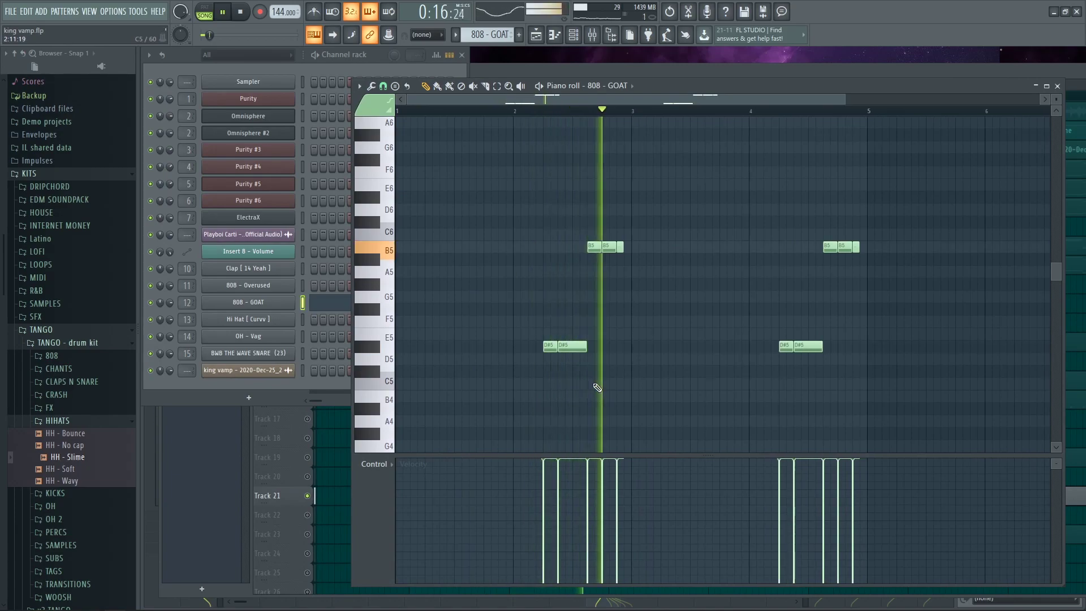
scroll(598, 387, "down", 1)
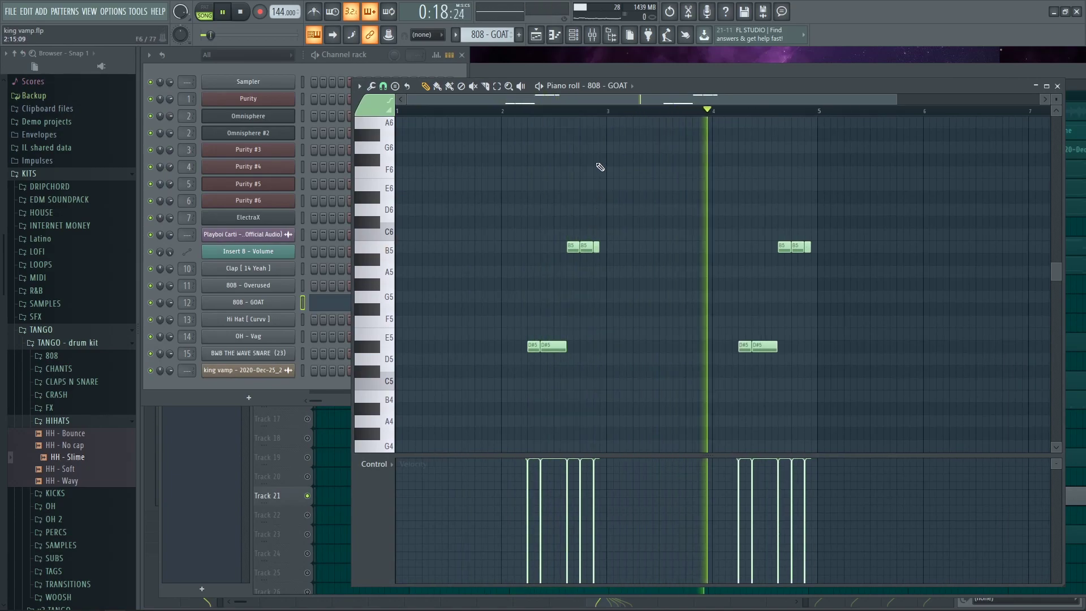
left_click(572, 67)
key("space")
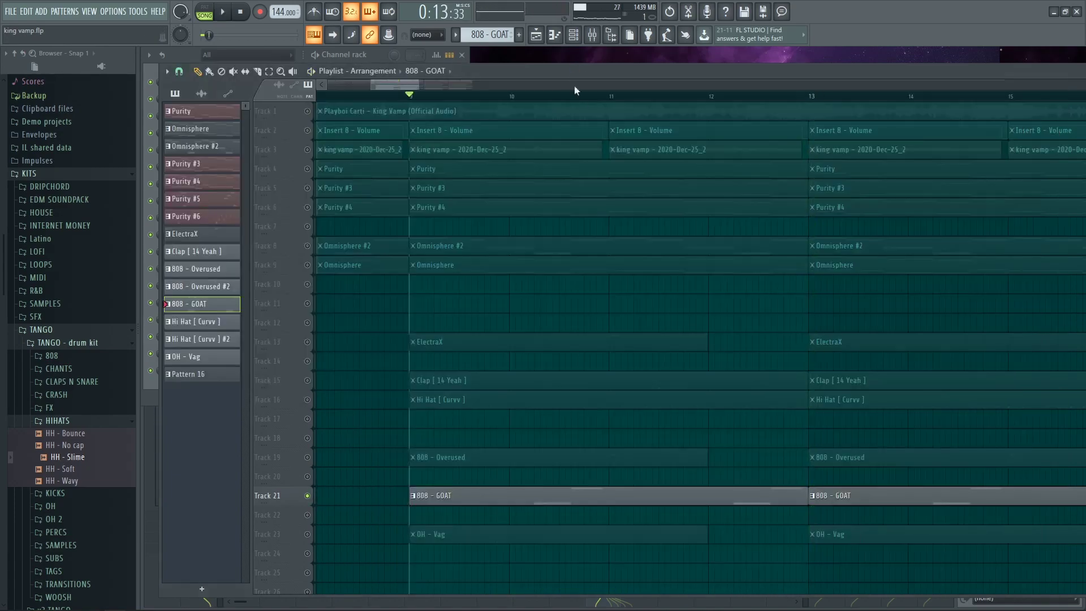
Enable track 19 alongside track 21 and play the 808 - Overused and 808 - GOAT layers together from bar 9
left_click(309, 461)
scroll(594, 424, "up", 2)
scroll(592, 417, "down", 3)
key("space")
scroll(682, 395, "down", 2)
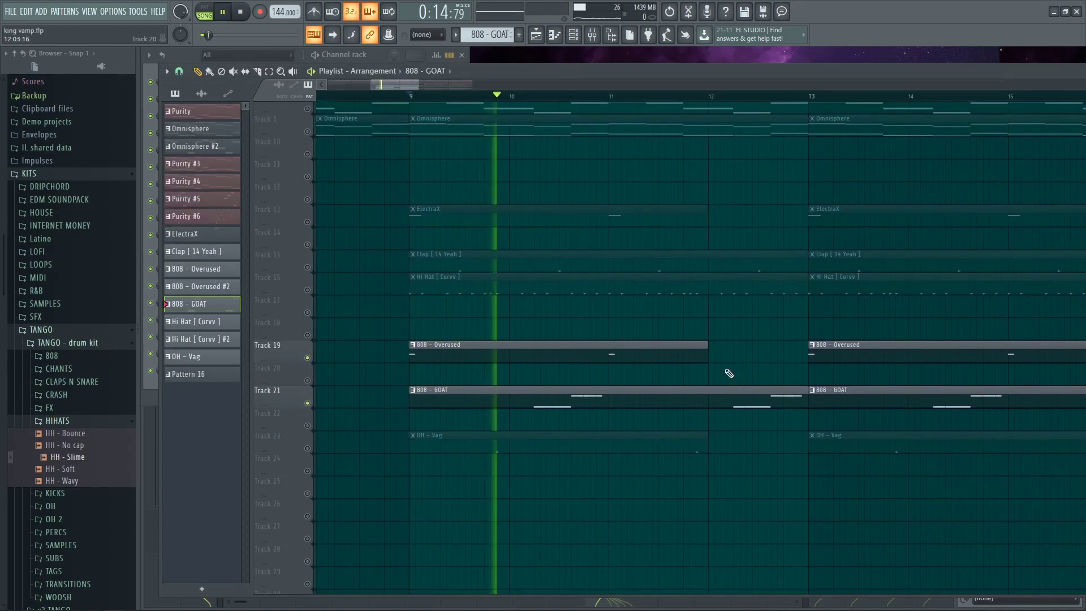
scroll(625, 322, "down", 3)
scroll(728, 312, "down", 3)
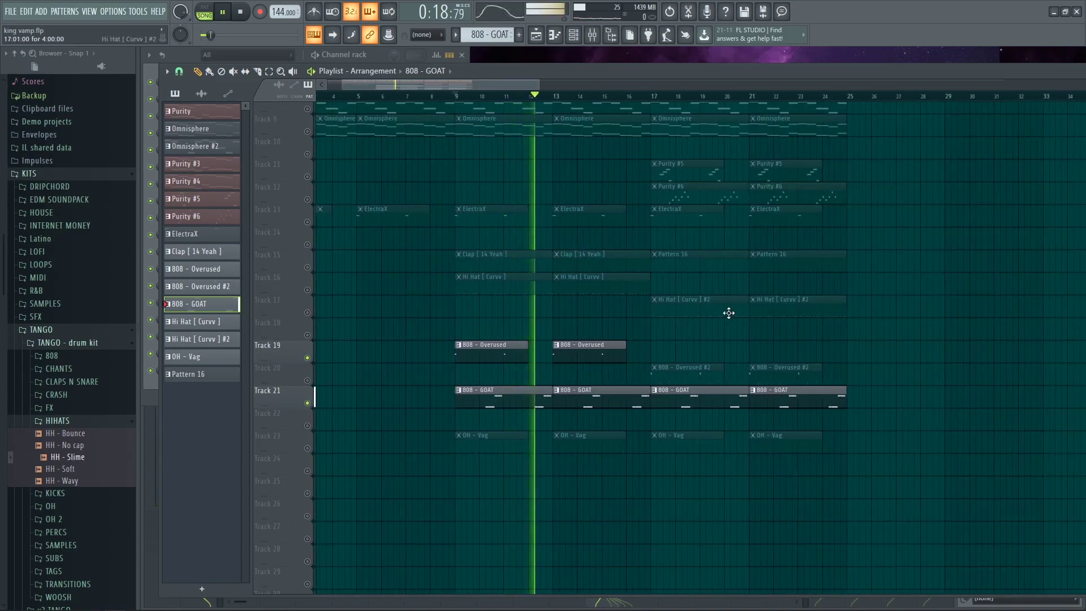
scroll(729, 312, "up", 2)
key("space")
Solo track 20 with track 21 enabled, play both from bar 17, and review the 808 - Overused #2 notes
scroll(501, 110, "up", 4)
scroll(599, 263, "up", 1)
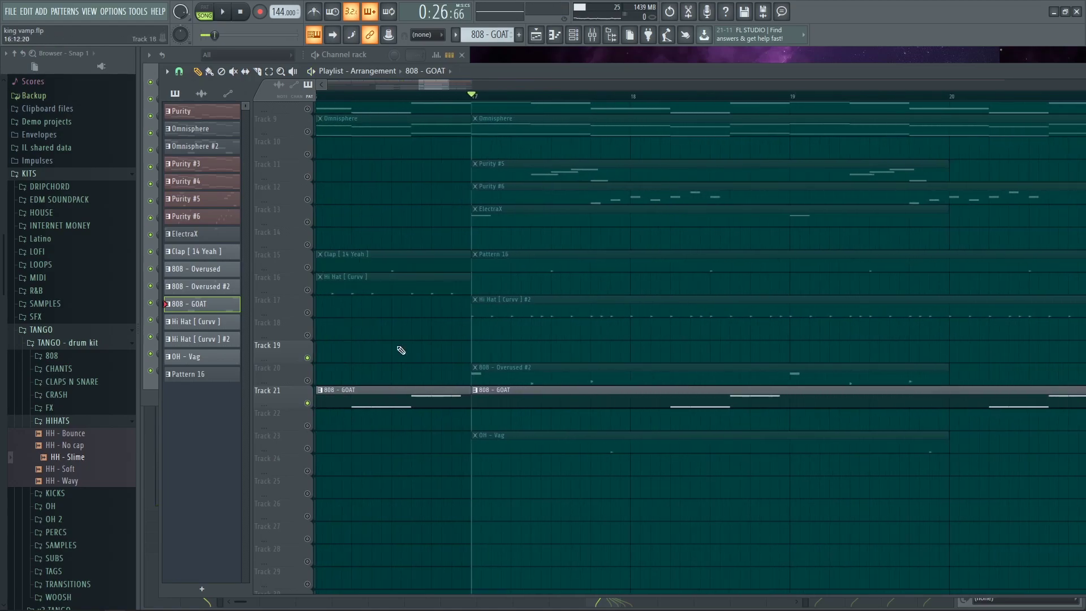
right_click(309, 379)
left_click(308, 404)
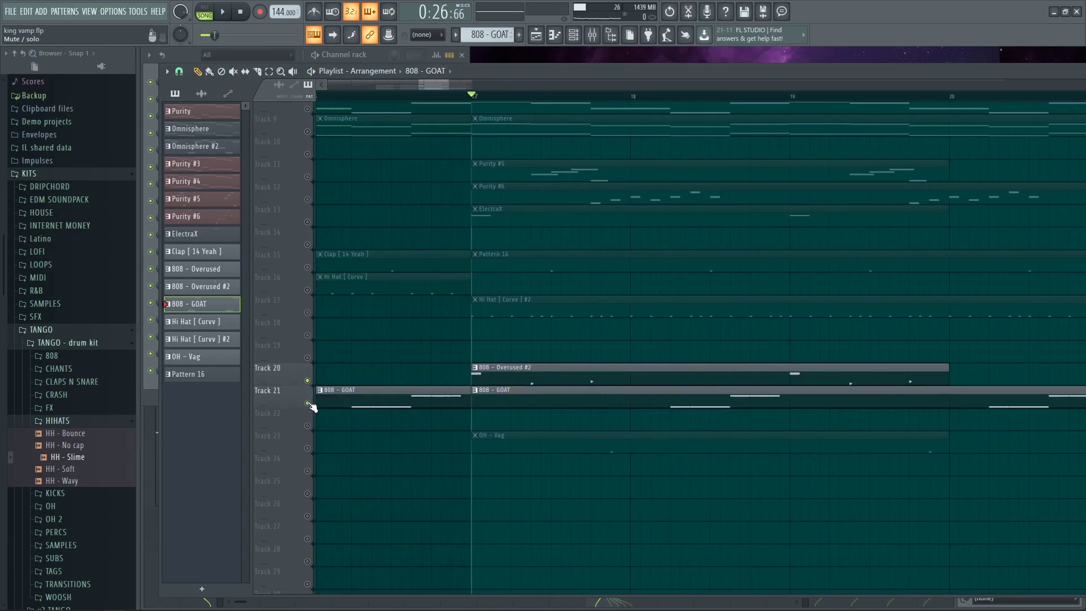
key("space")
double_click(520, 377)
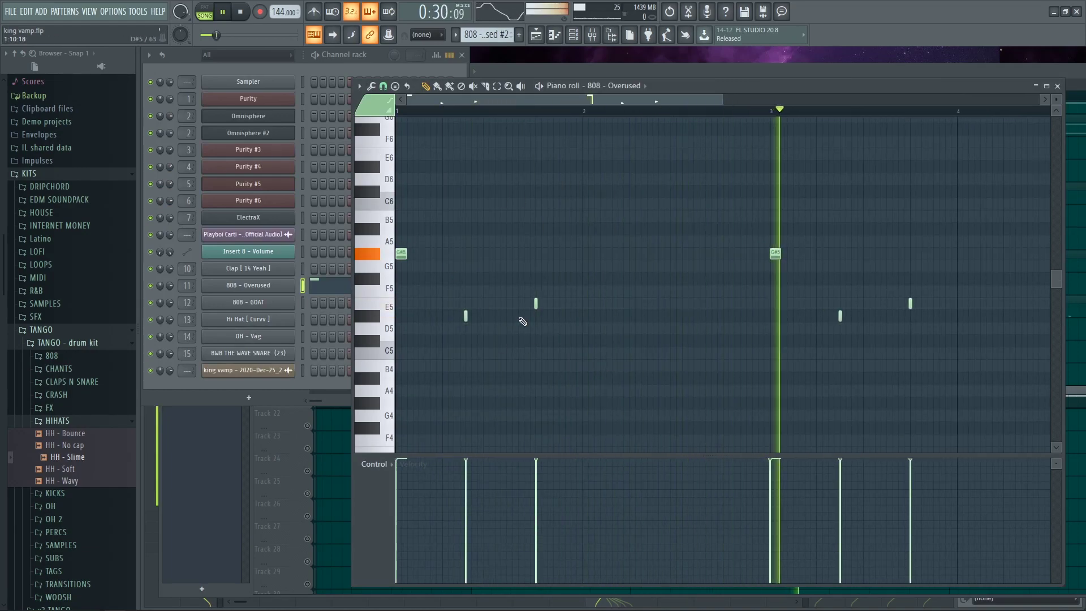
right_click(331, 465)
scroll(662, 402, "down", 5)
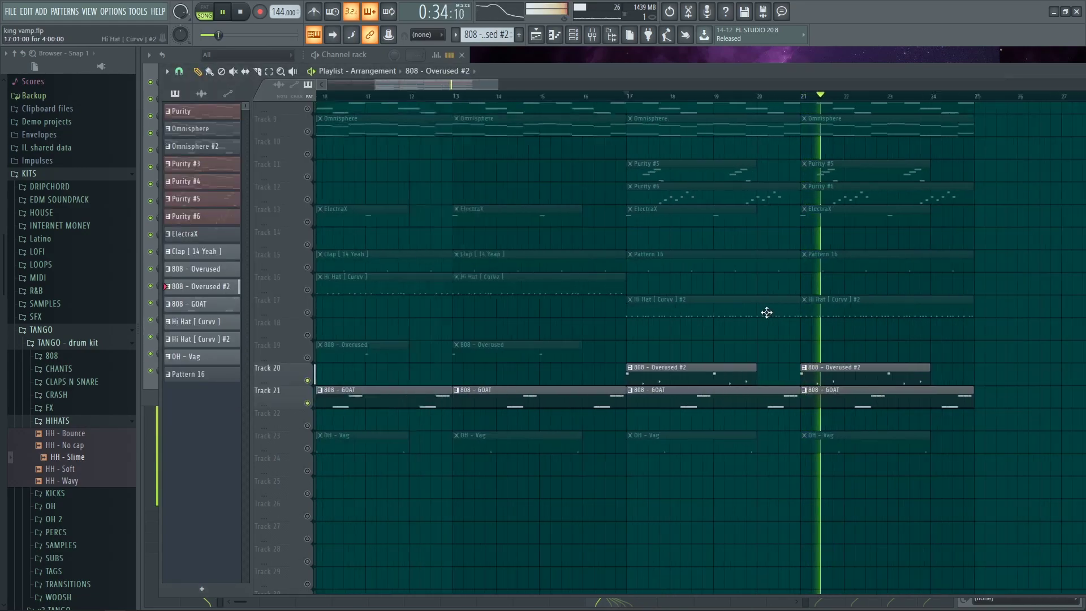
scroll(560, 233, "up", 2)
key("space")
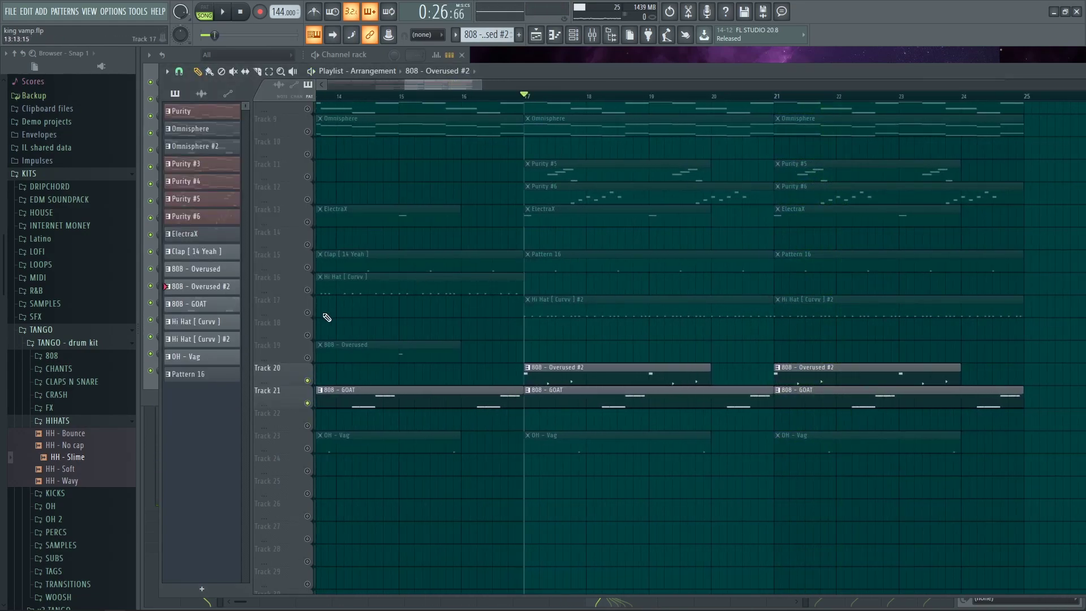
Solo track 17, review and play the Hi Hat [ Curvv ] #2 notes in the piano roll, and return to the playlist
left_click(310, 316)
double_click(554, 312)
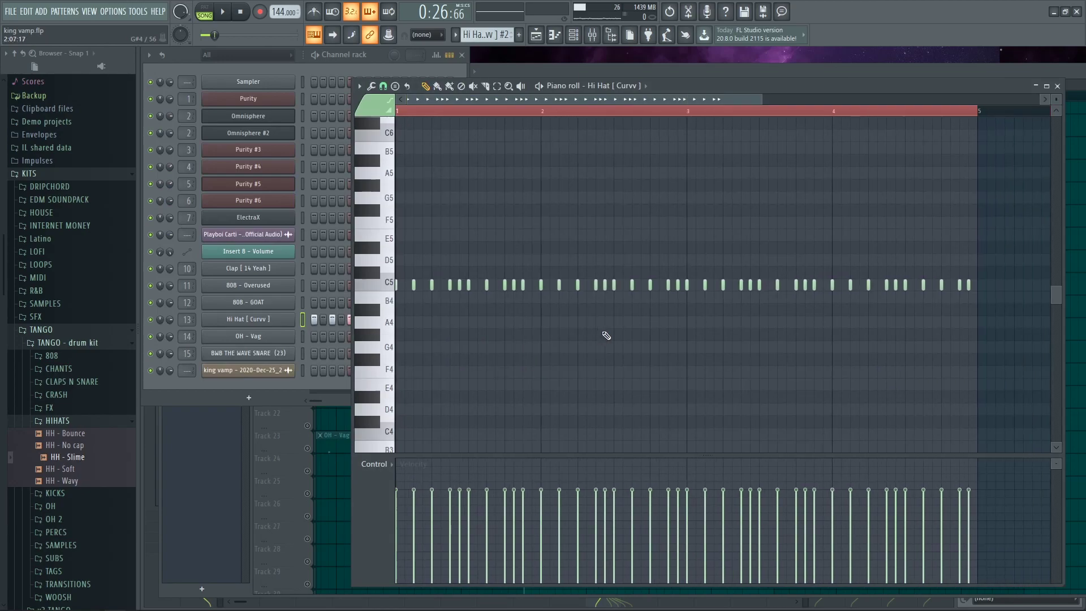
key("space")
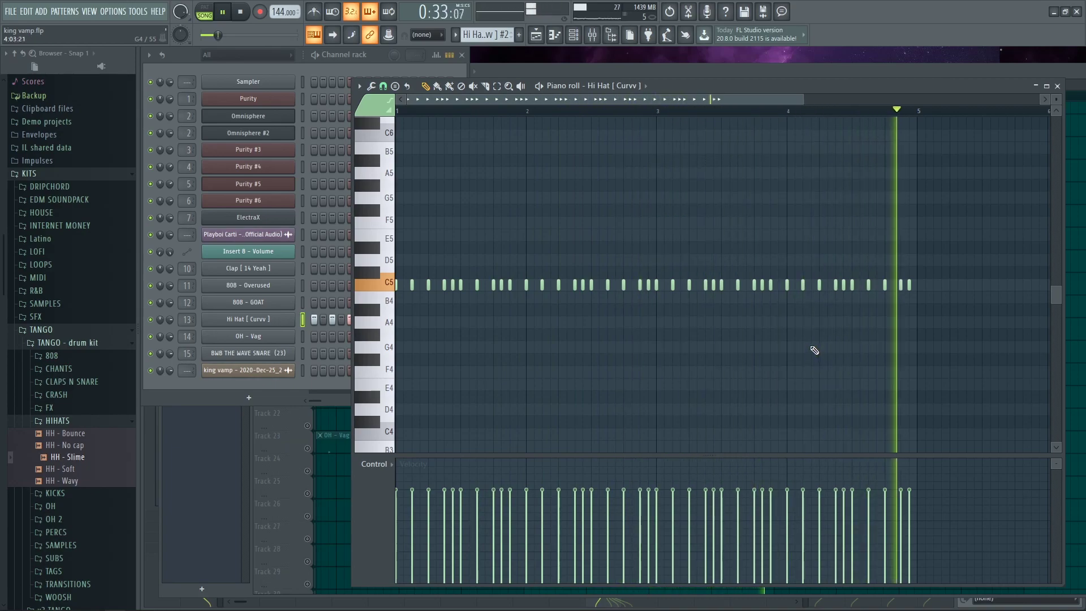
key("space")
left_click(328, 436)
scroll(567, 349, "up", 2)
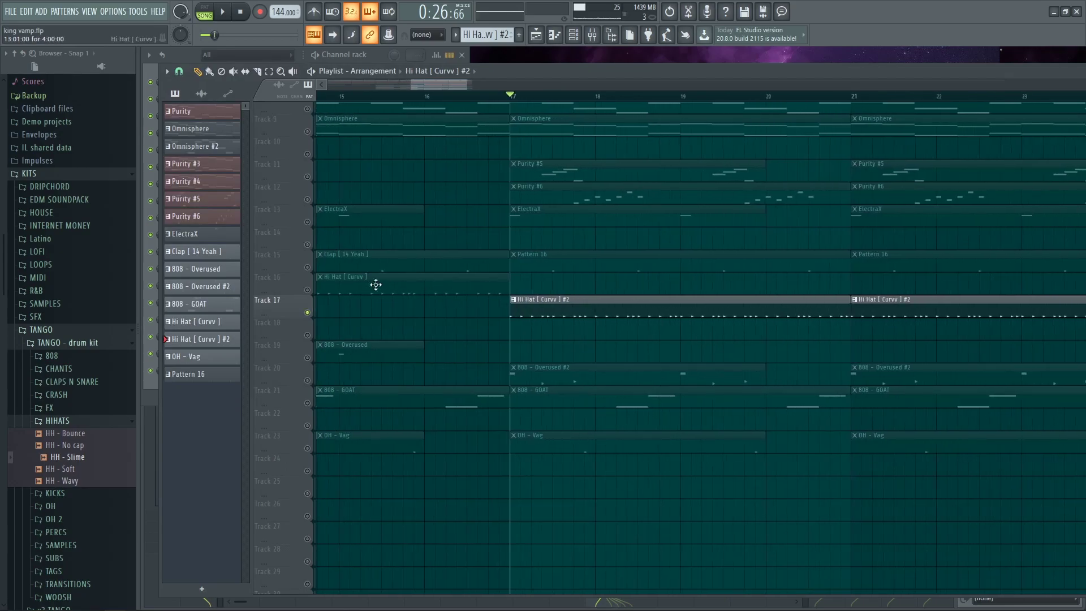
Solo track 15, play Pattern 16, and review its BWB THE WAVE SNARE (23) notes and sample settings
double_click(614, 270)
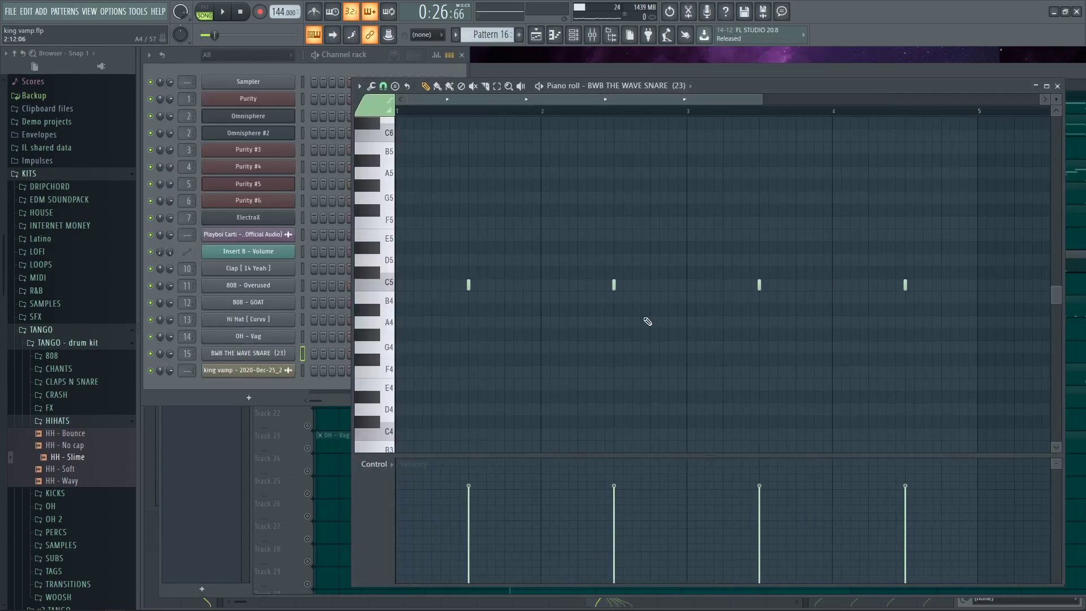
key("F6")
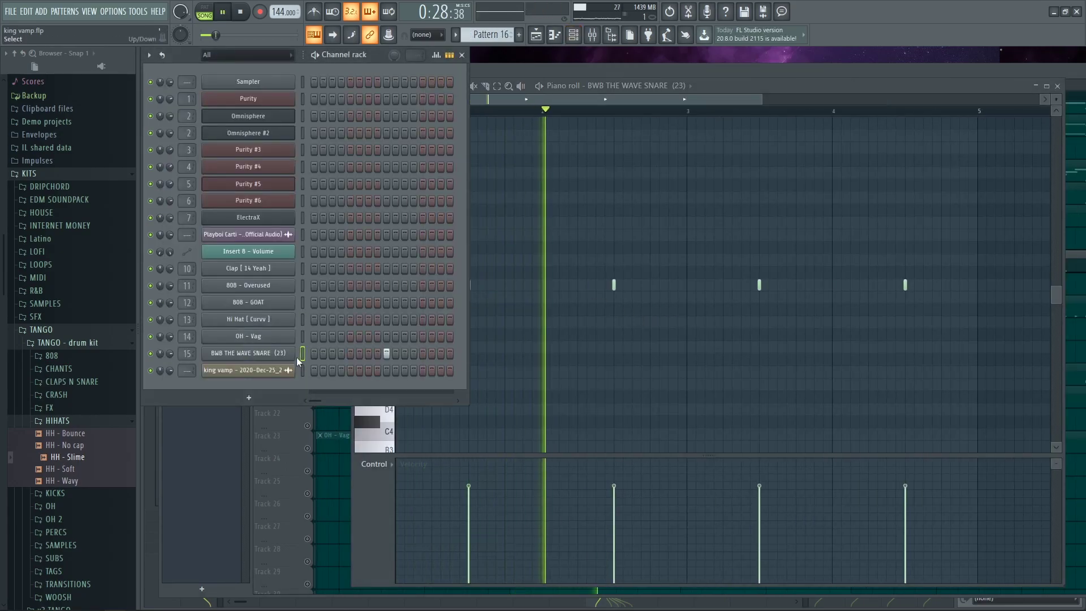
left_click(276, 353)
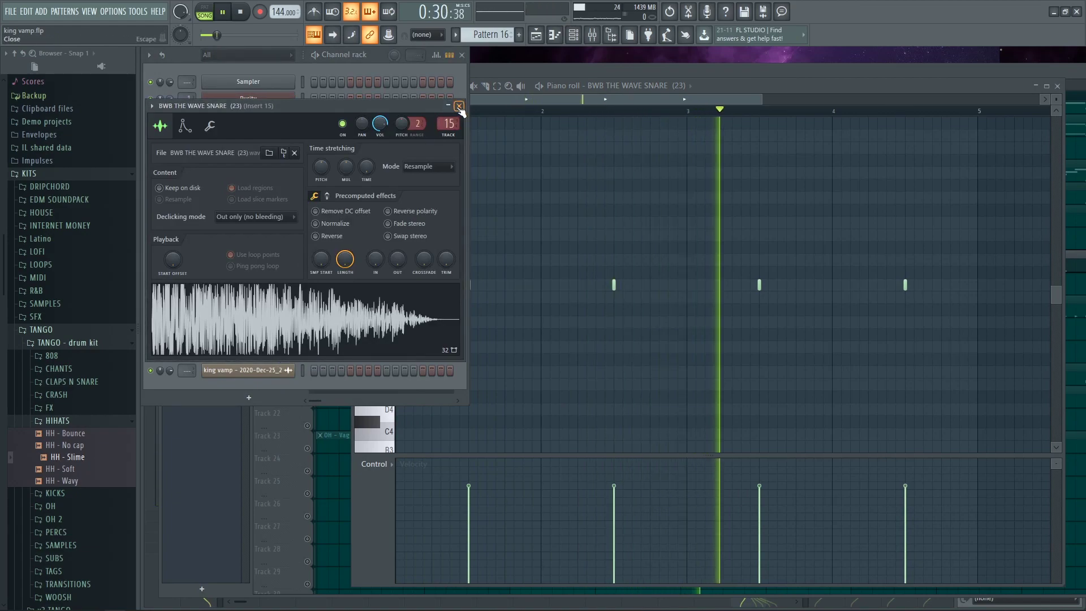
left_click(459, 105)
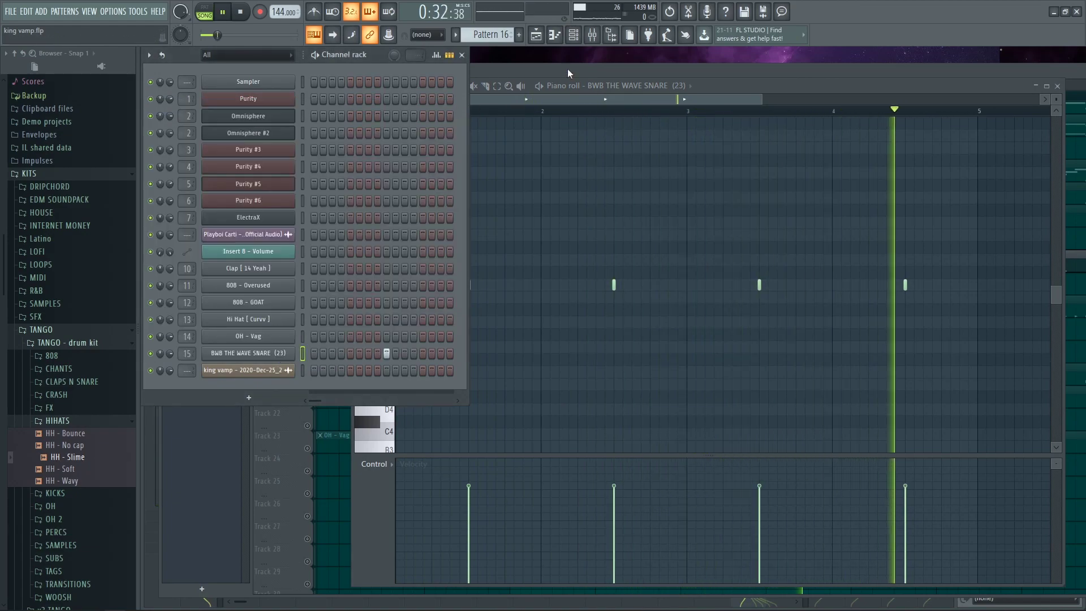
left_click(568, 69)
key("space")
scroll(715, 383, "down", 6)
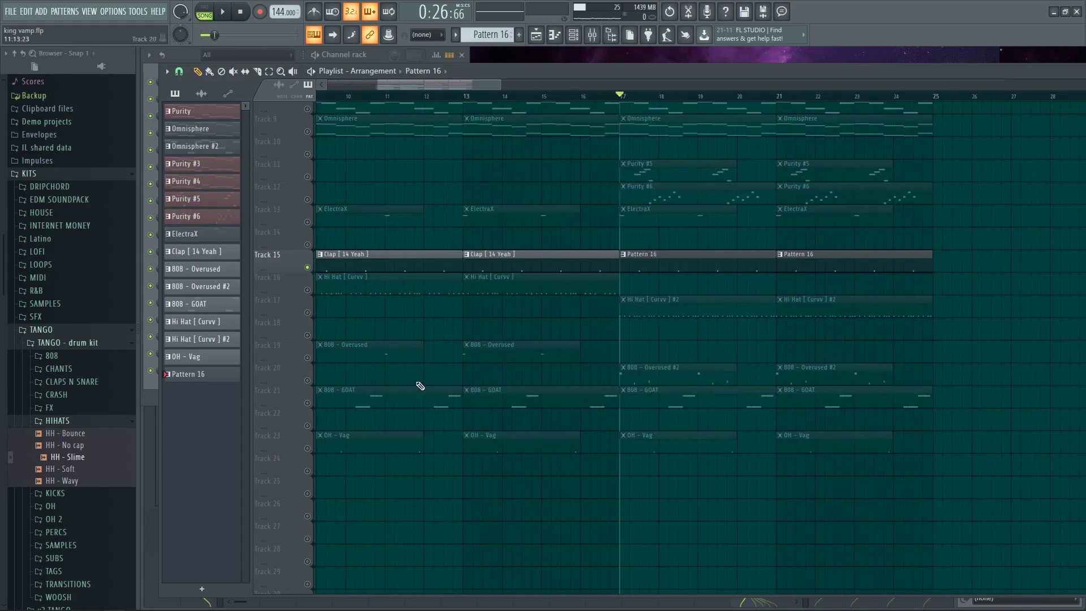
Solo track 23, play the OH - Vag pattern from bar 9, and review its notes and sample settings
scroll(498, 103, "up", 3)
key("space")
double_click(544, 439)
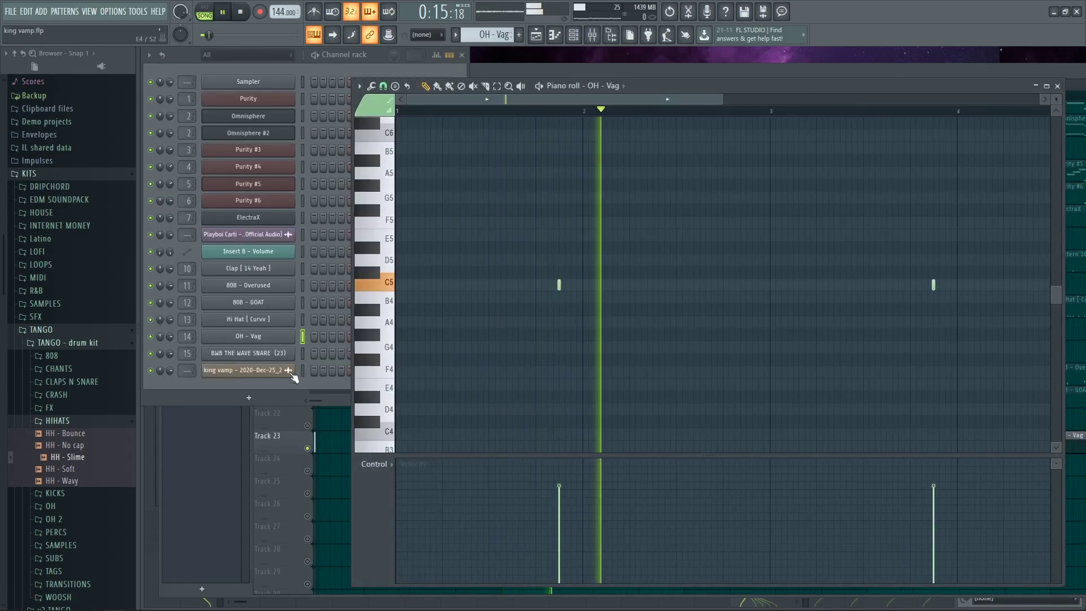
left_click(264, 335)
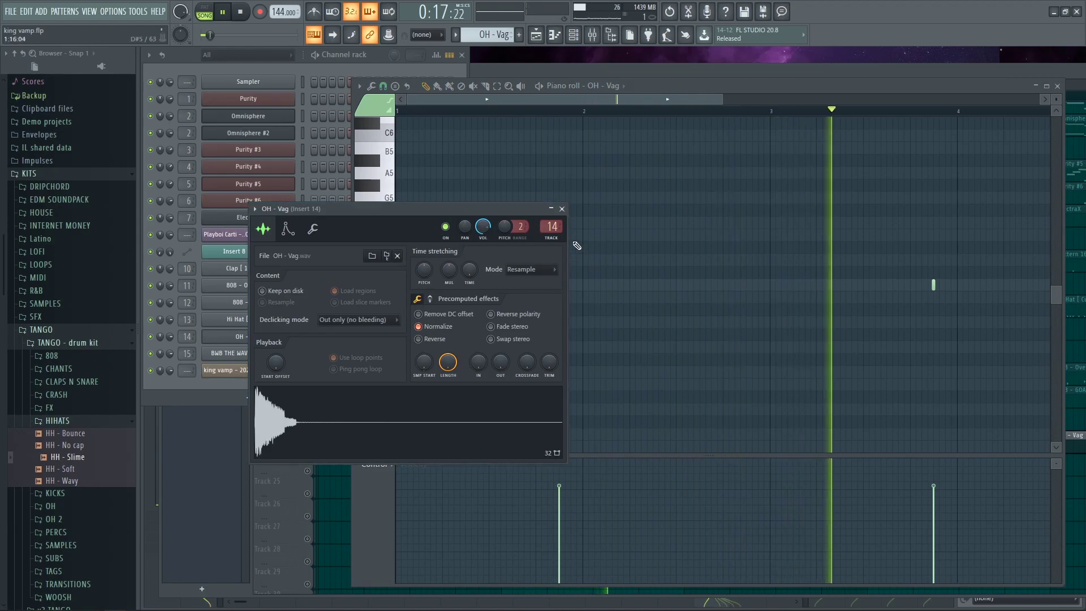
left_click(562, 208)
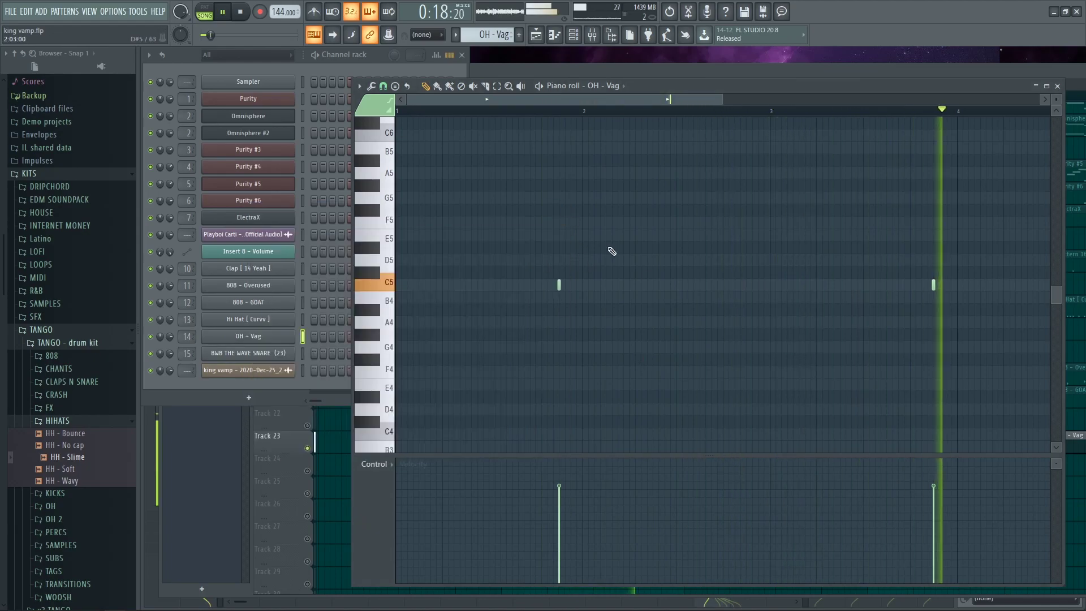
left_click(630, 67)
key("space")
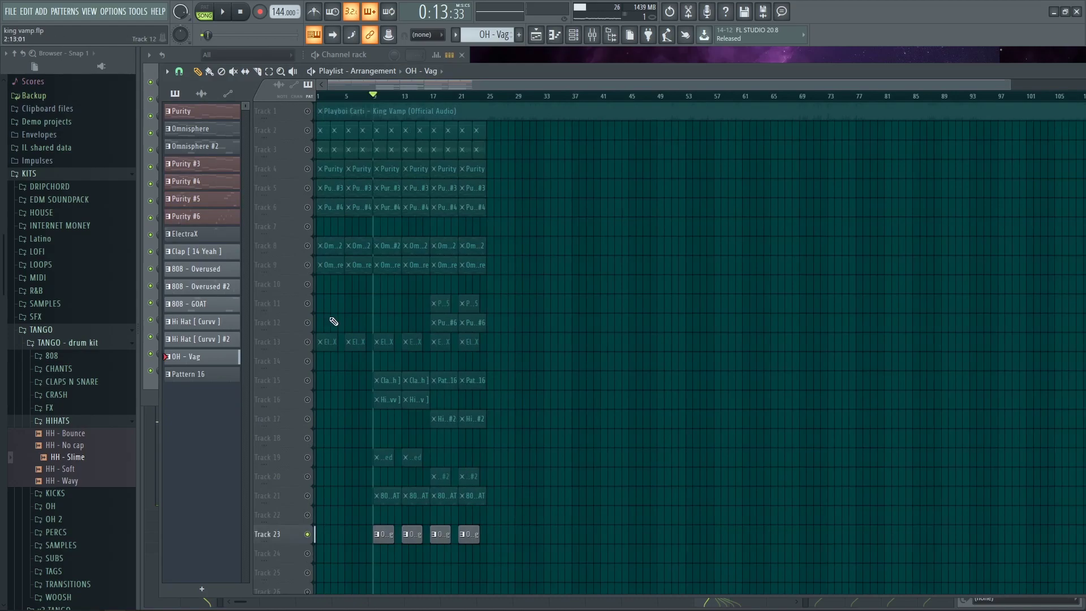
Enable the clap, hi-hat, 808 and open-hat tracks 15, 16, 19, 21 and 23 in the playlist with the others muted
scroll(584, 346, "up", 5)
scroll(633, 361, "up", 4)
scroll(569, 357, "down", 3)
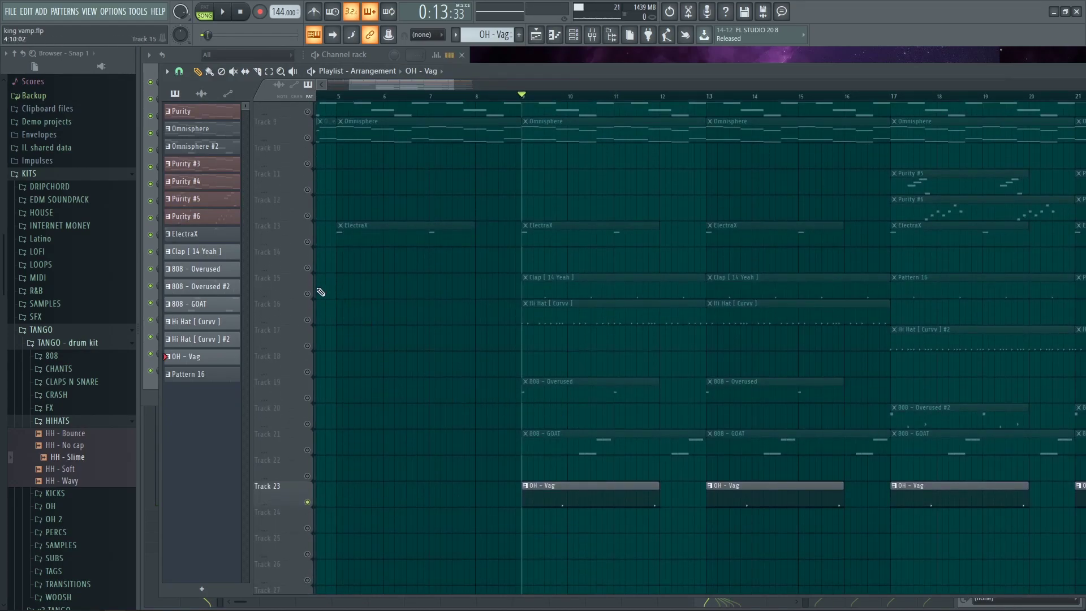
left_click(306, 321)
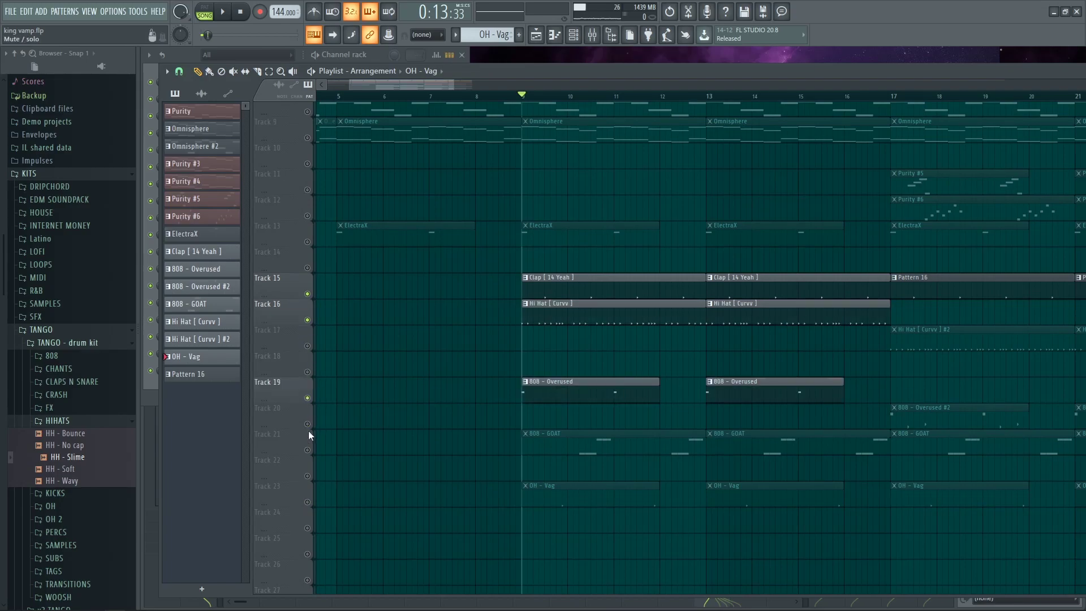
left_click(308, 449)
left_click(308, 501)
scroll(283, 440, "down", 2)
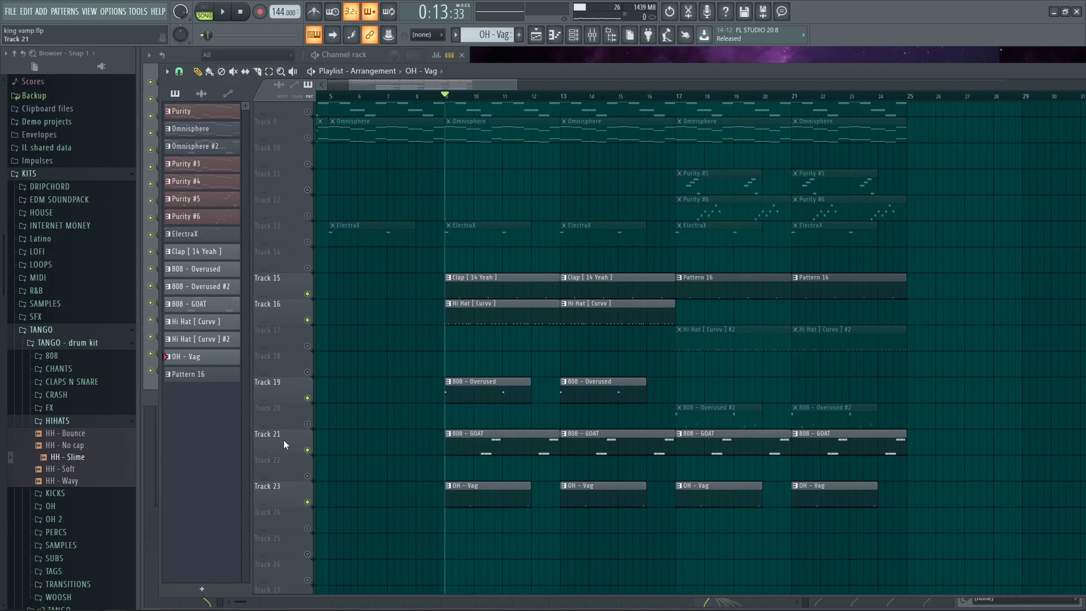
Play the combined drum and 808 tracks from bar 9, enabling tracks 17 and 20 for the second section, and stop playback
key("space")
left_click(308, 423)
left_click(308, 345)
scroll(622, 351, "up", 2)
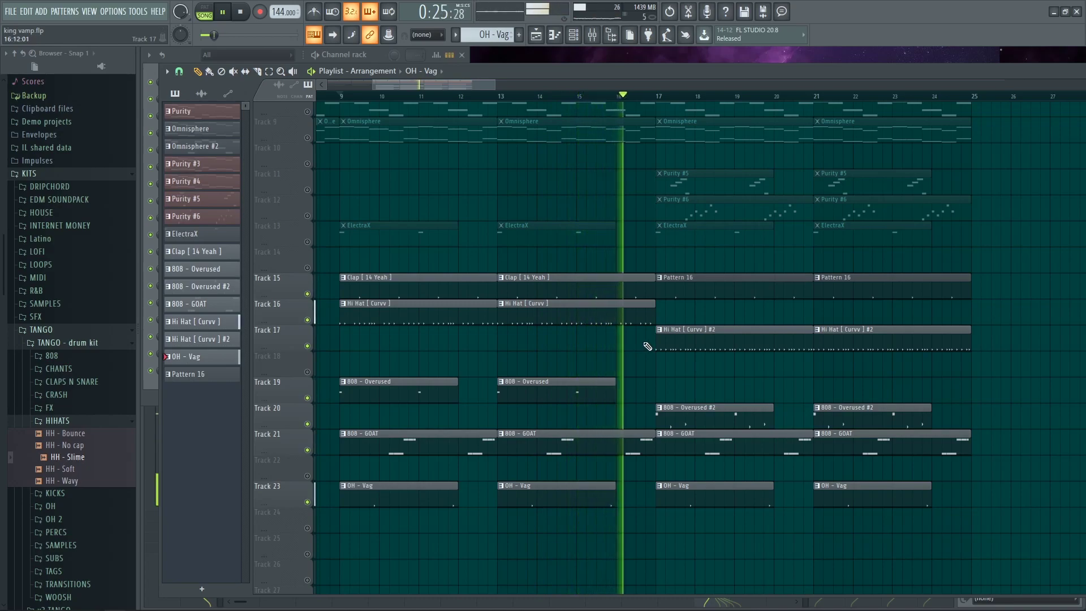
scroll(646, 312, "down", 2, "ctrl")
scroll(744, 368, "up", 3, "ctrl")
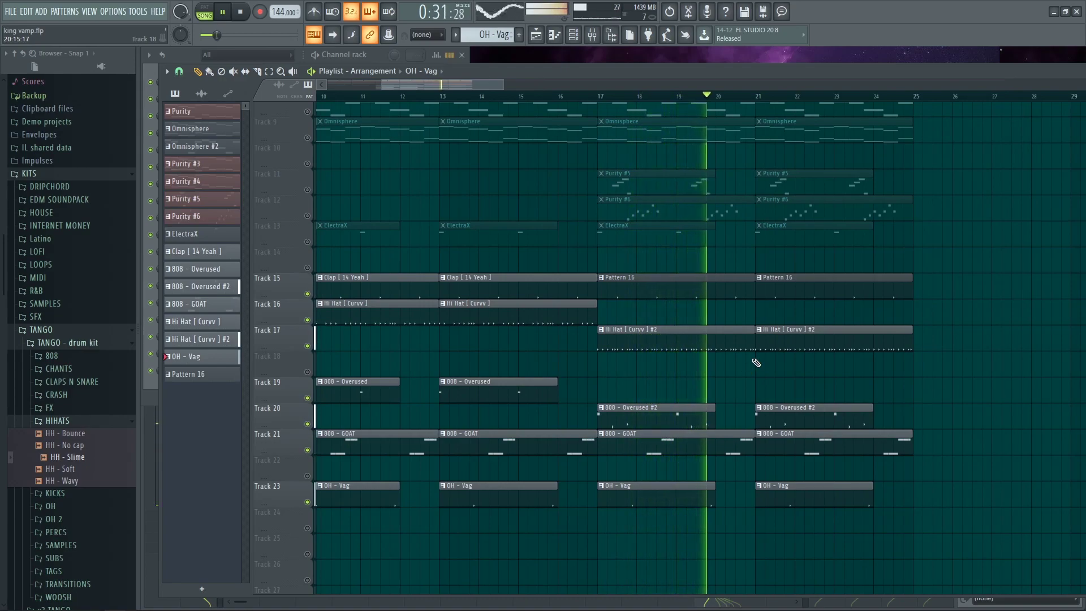
scroll(755, 362, "down", 3, "ctrl")
scroll(753, 351, "down", 4, "ctrl")
scroll(753, 351, "up", 4, "ctrl")
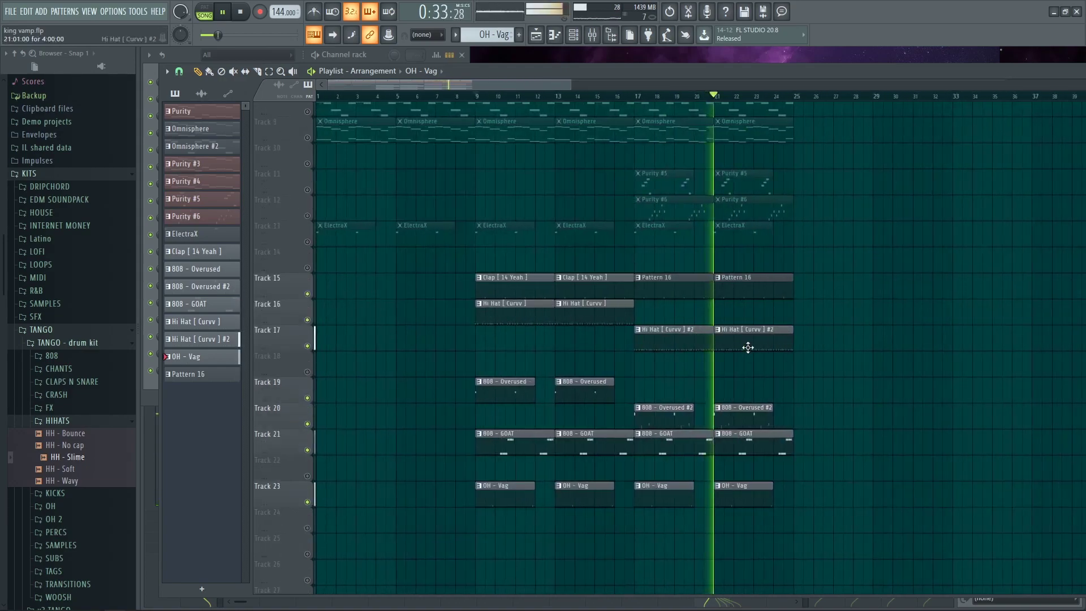
scroll(748, 348, "up", 7)
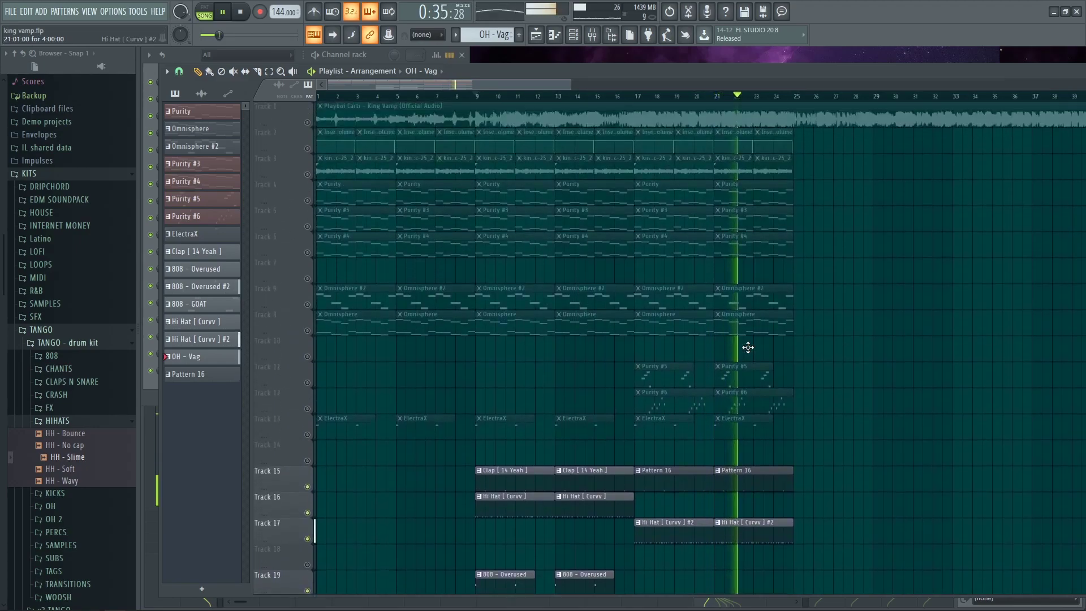
key("space")
Enable the king vamp audio clips on track 3 and play the arrangement from the beginning
left_click(307, 175)
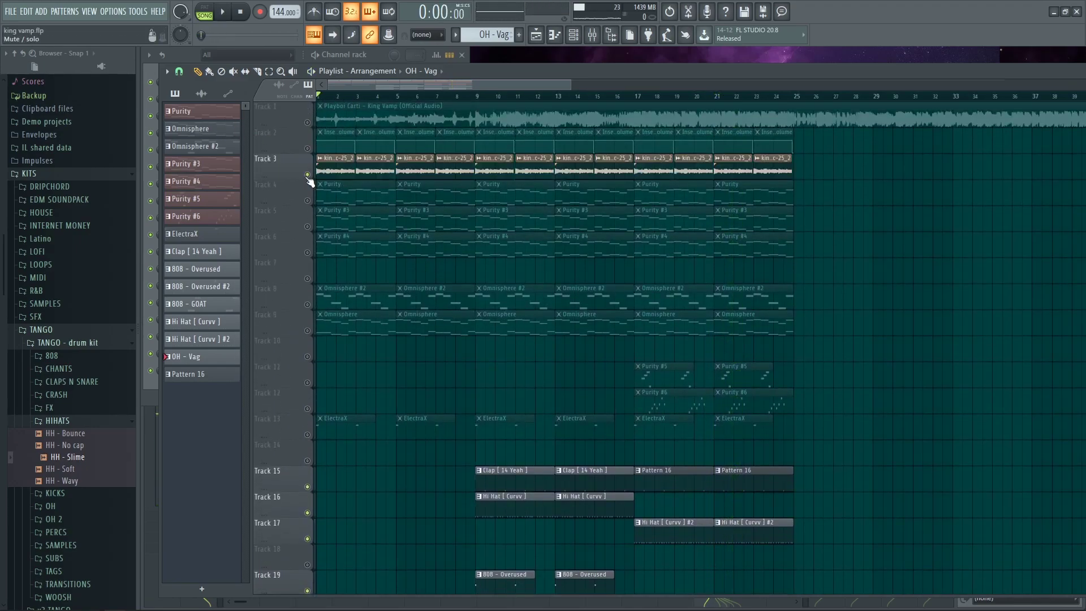
scroll(468, 462, "down", 4, "ctrl")
scroll(441, 433, "up", 4, "ctrl")
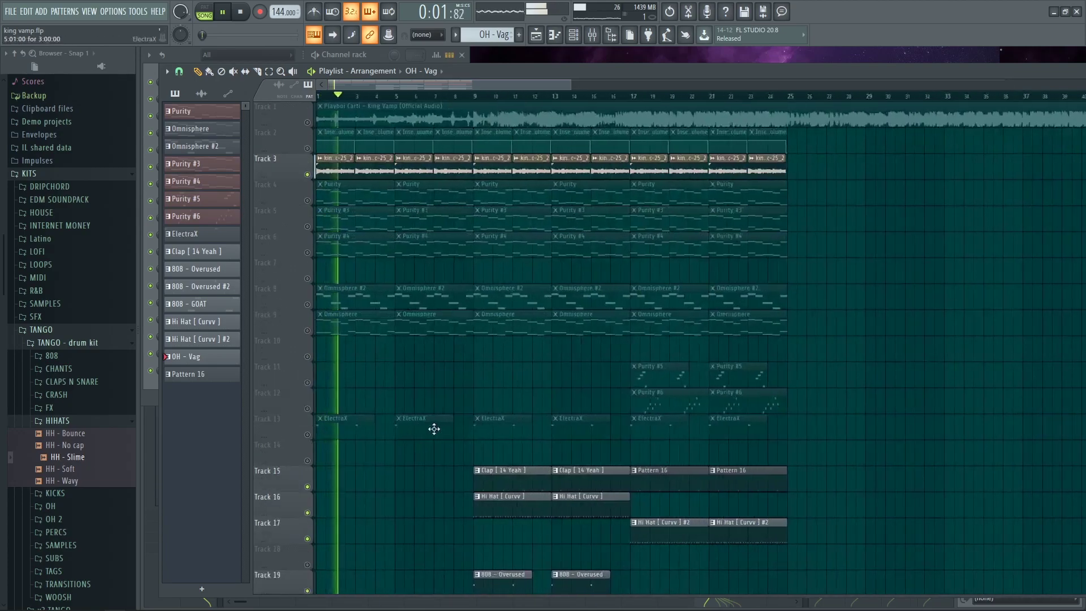
Play the arrangement through bar 25, briefly unmuting the original King Vamp audio on track 1 for comparison, and stop playback
scroll(457, 414, "down", 1, "alt")
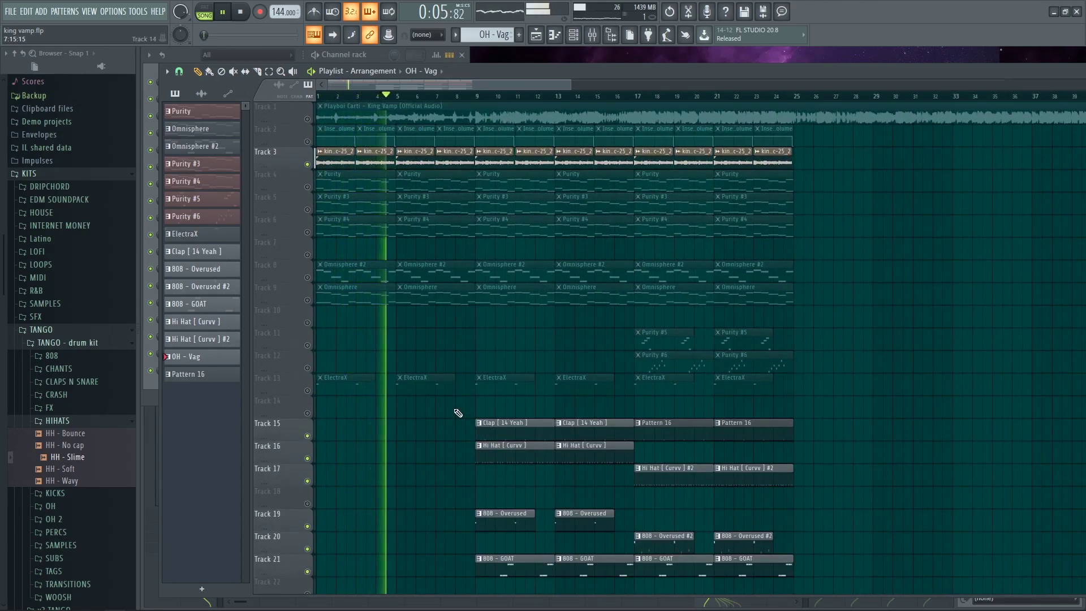
key("F9")
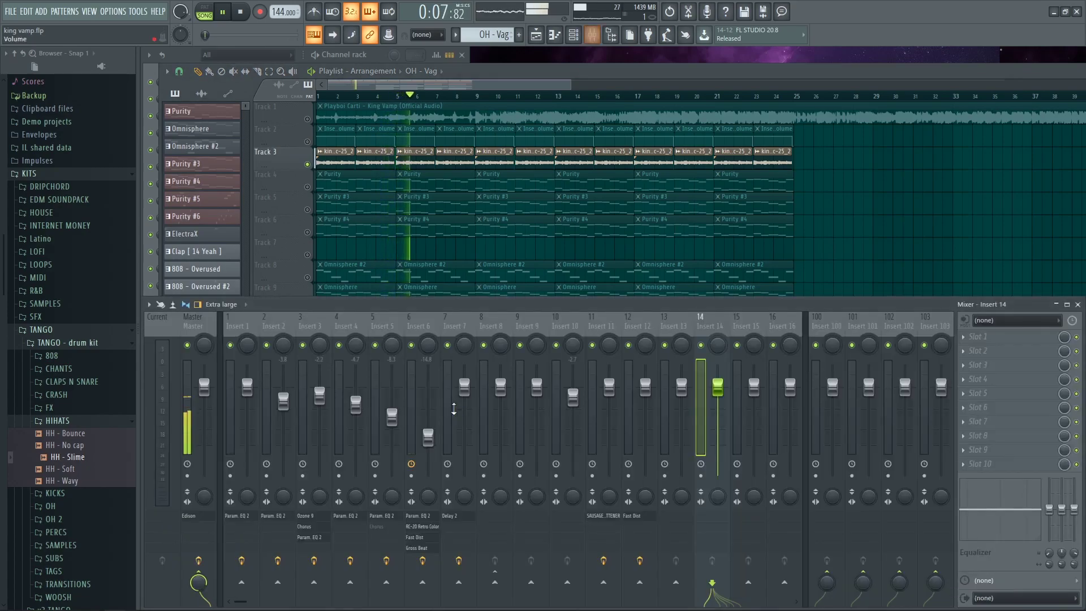
key("F9")
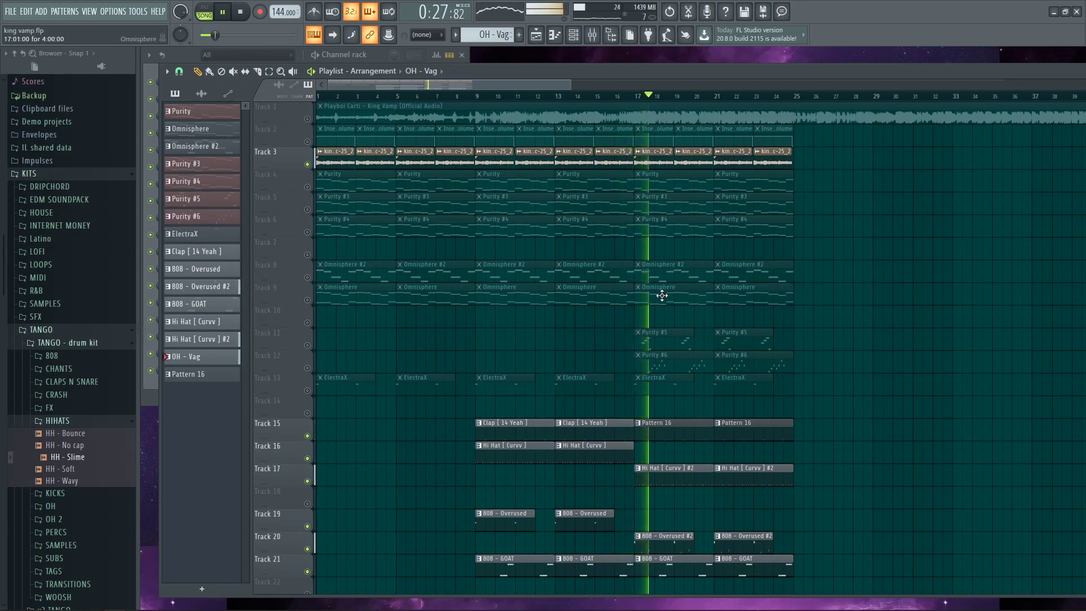
left_click(309, 120)
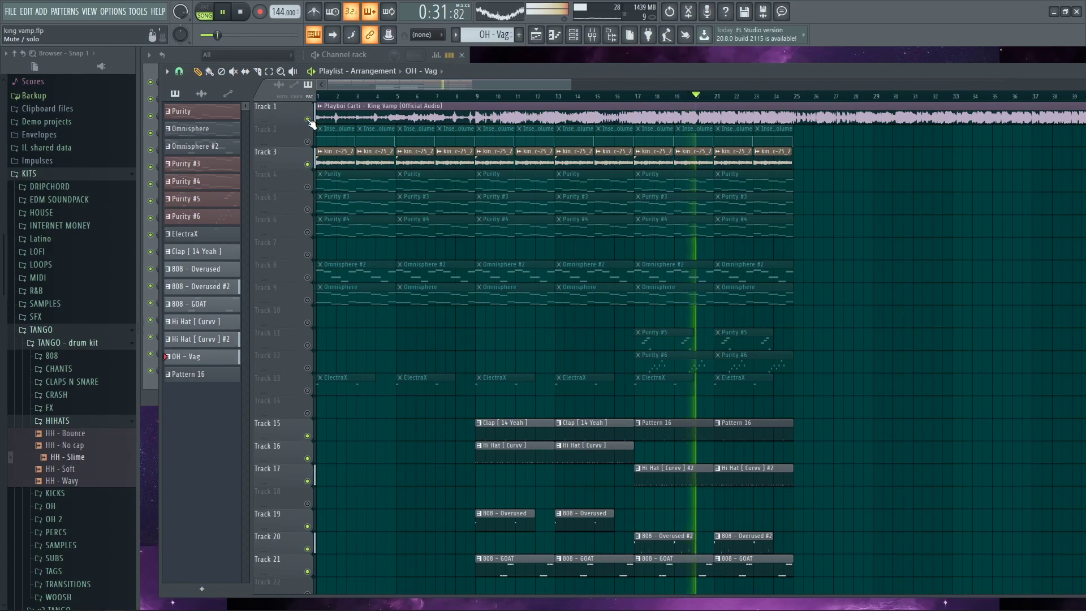
left_click(309, 120)
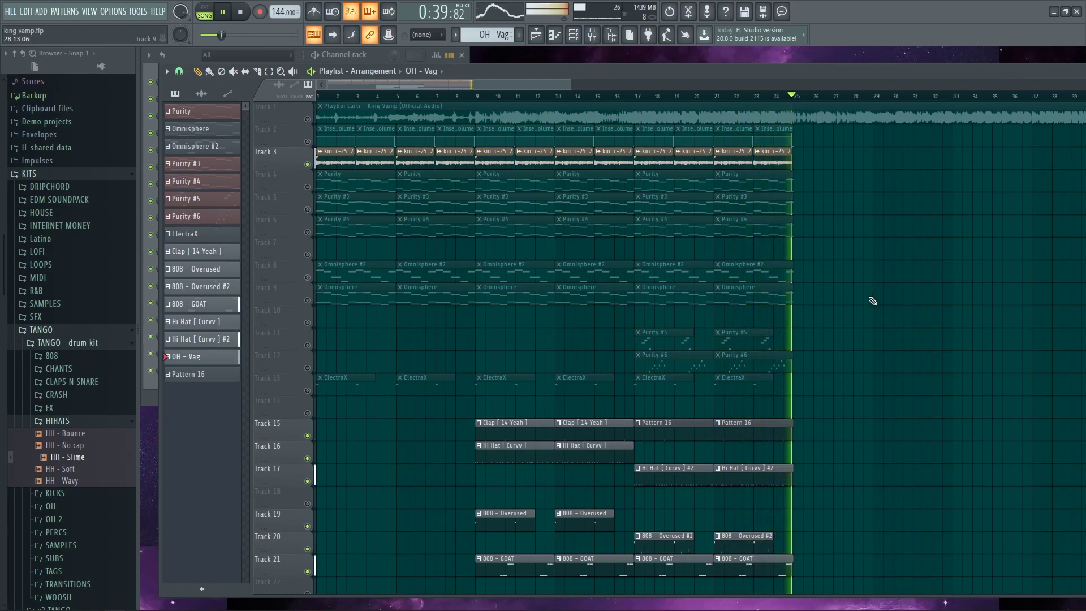
key("space")
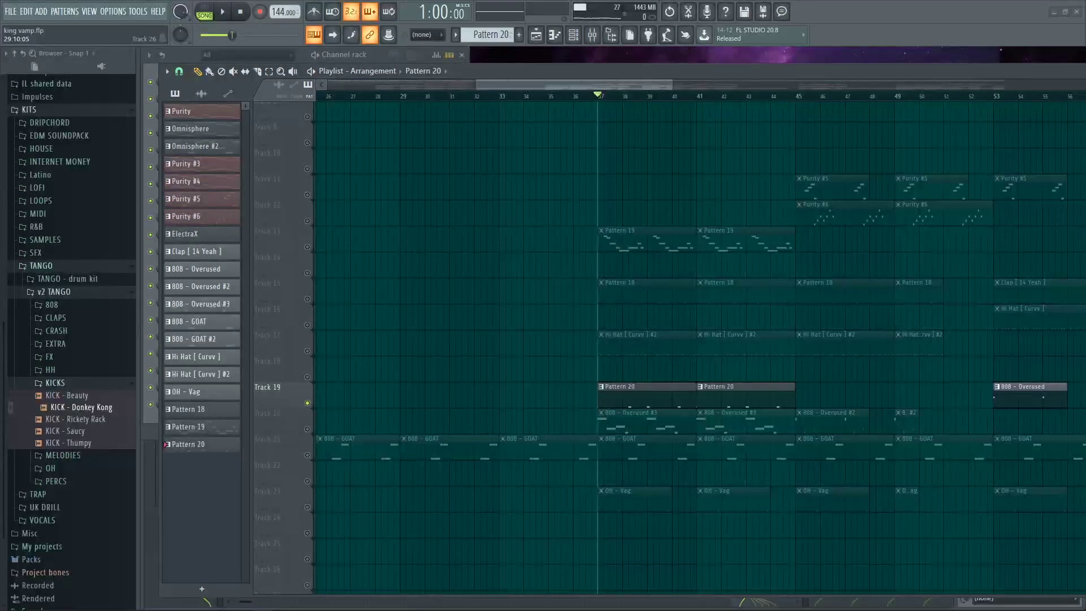
Open Pattern 19 on track 13 at bar 37 in the piano roll and view its Purity #2 preset
scroll(495, 353, "down", 4)
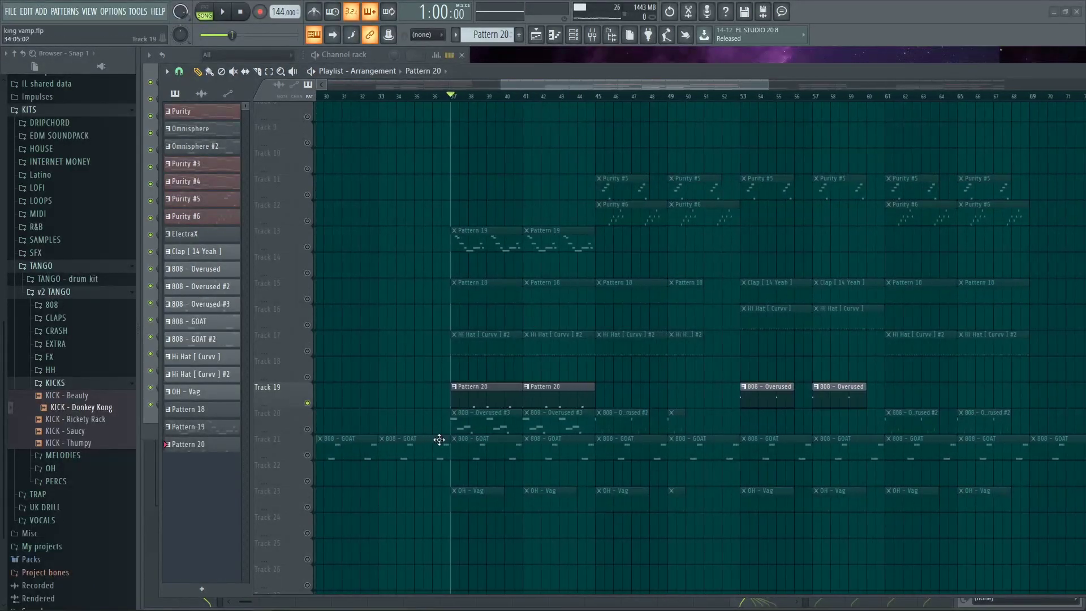
scroll(478, 286, "up", 7)
scroll(408, 228, "down", 6)
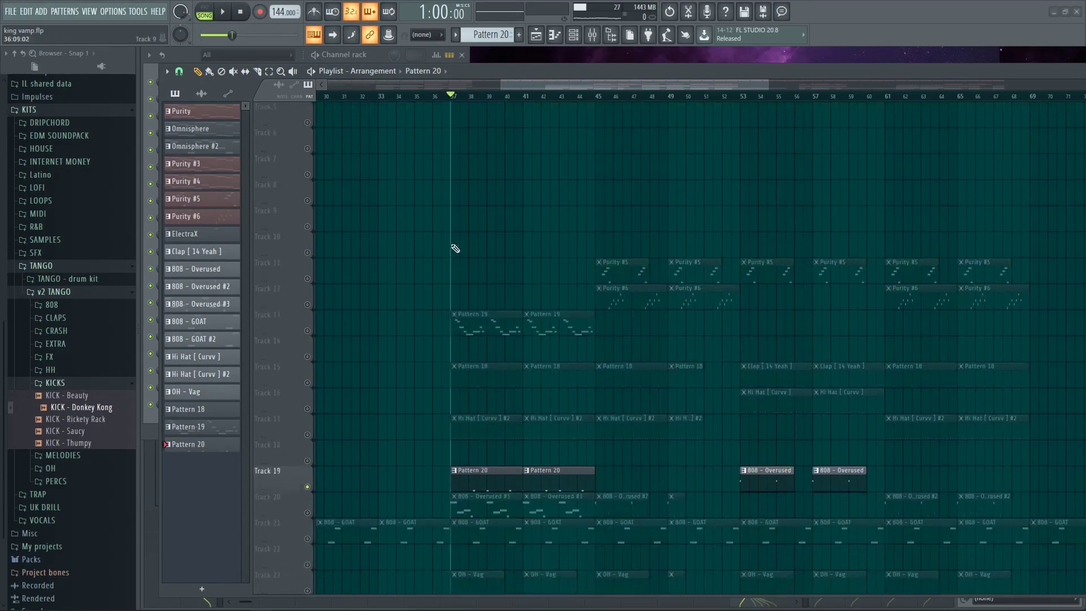
left_click(461, 272)
double_click(460, 272)
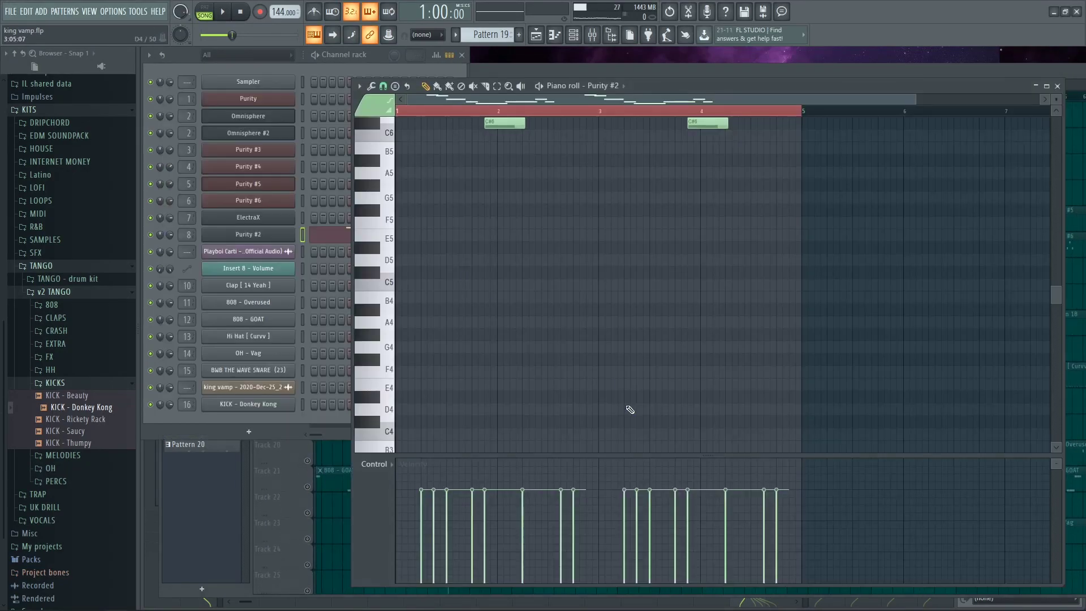
left_click(264, 236)
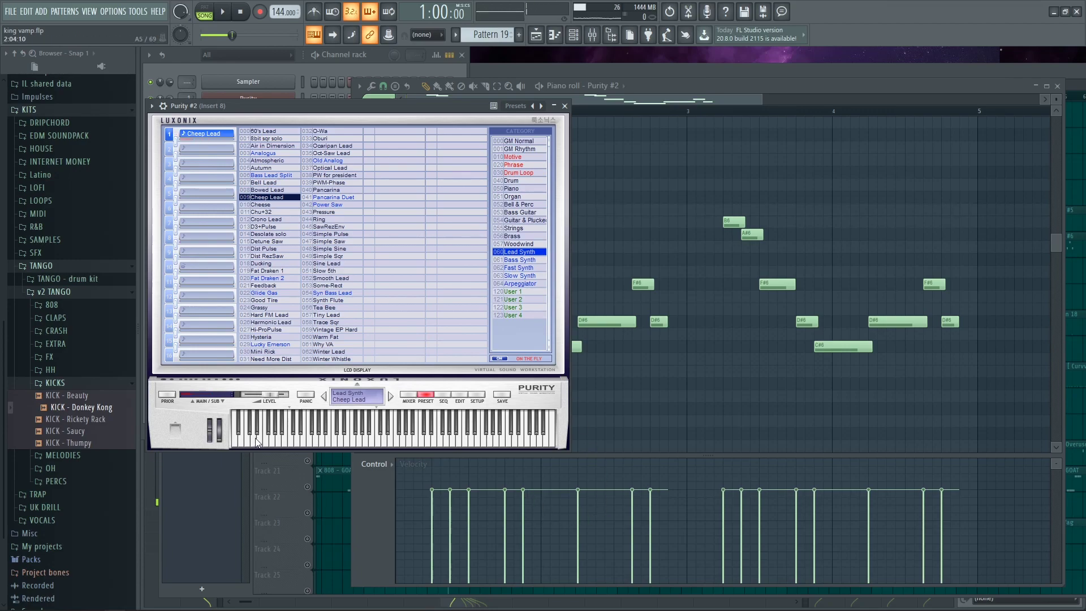
Inspect the Fruity Chorus settings on mixer insert 8 and play Pattern 19, closing the Purity #2 window
key("F9")
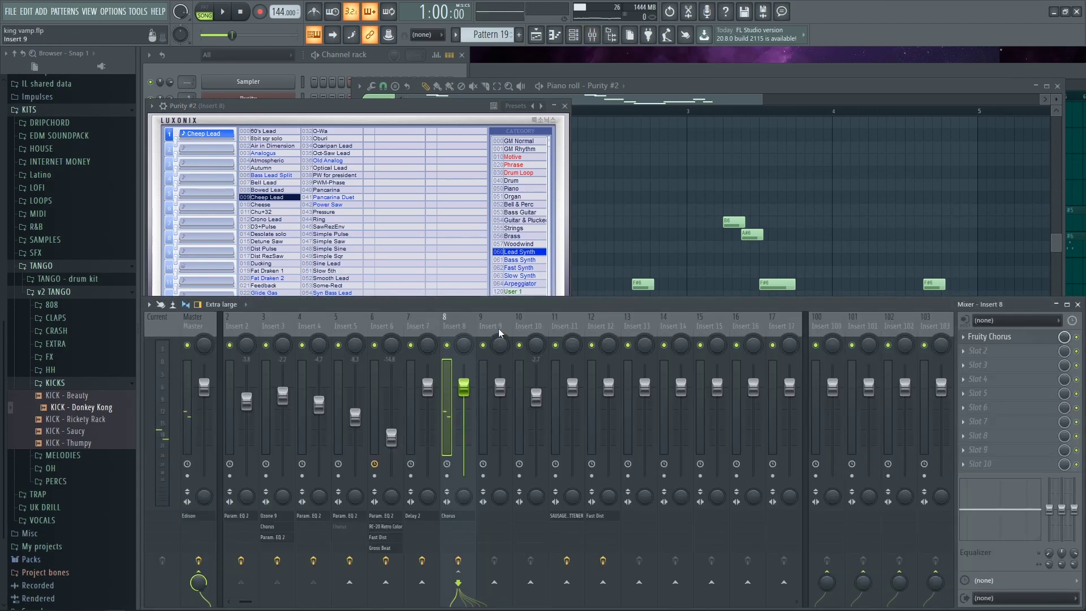
left_click(1044, 343)
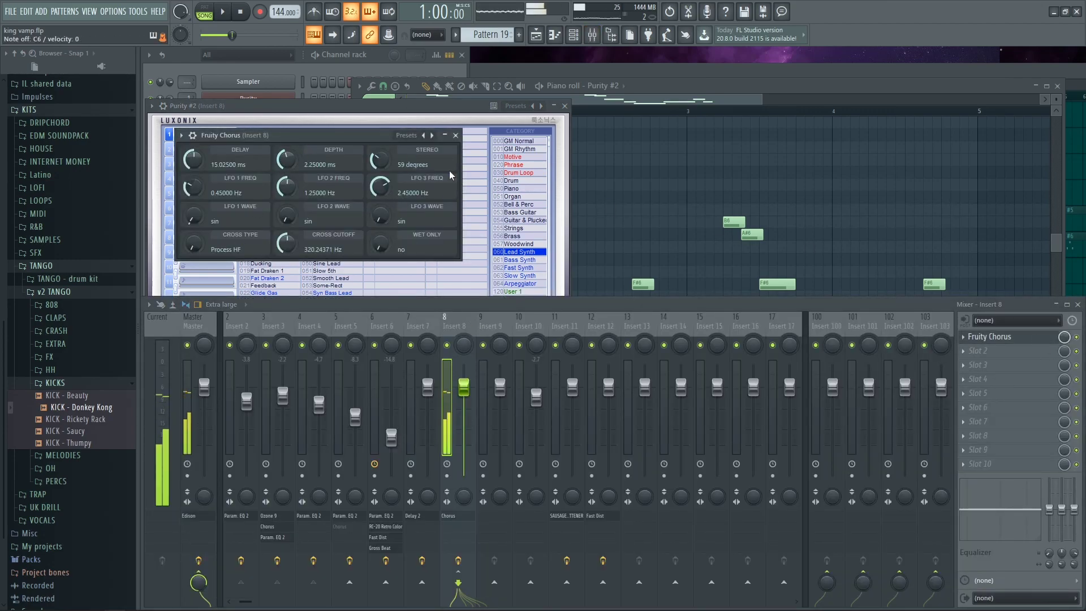
left_click(455, 136)
key("F7")
key("space")
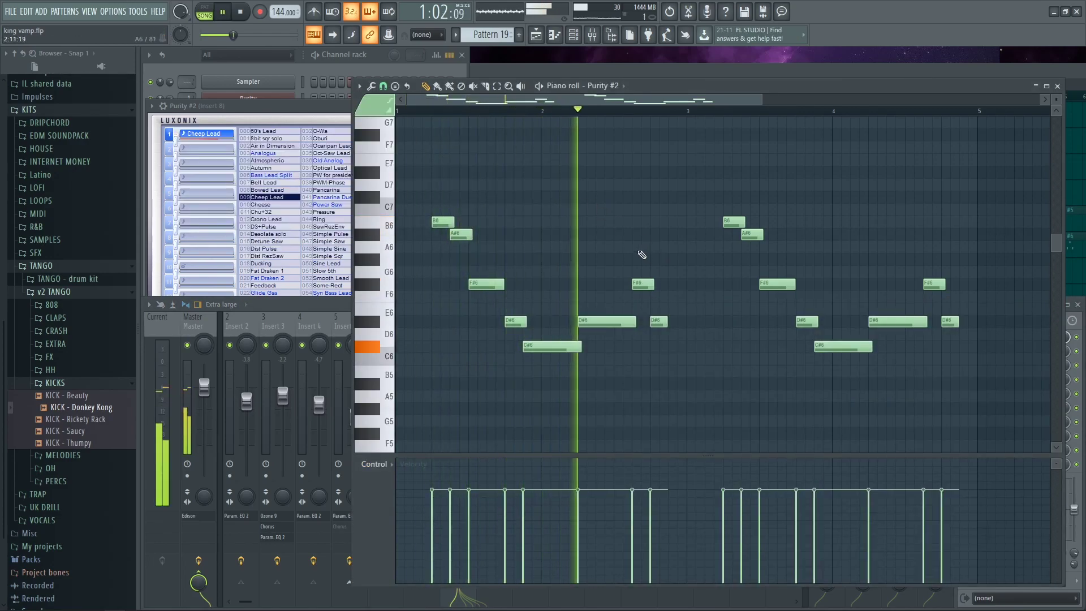
left_click(340, 108)
left_click(565, 107)
key("space")
left_click(577, 67)
Solo track 20, review the notes and sample settings of the 808 - Overused #3 pattern, and play it from bar 37
scroll(526, 400, "up", 5)
scroll(497, 447, "down", 1)
double_click(441, 447)
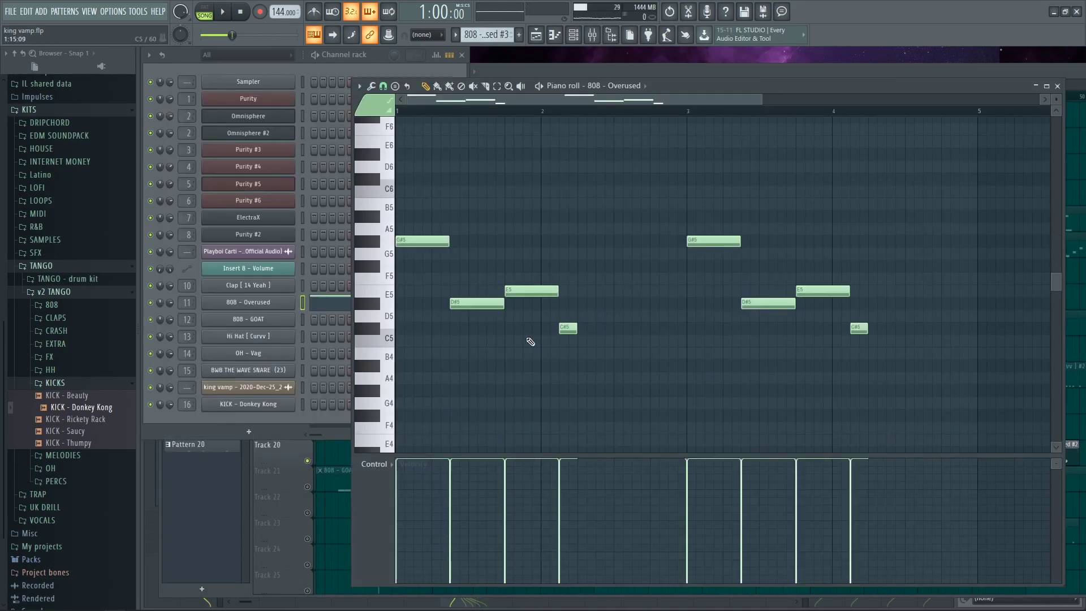
left_click(276, 305)
left_click(219, 185)
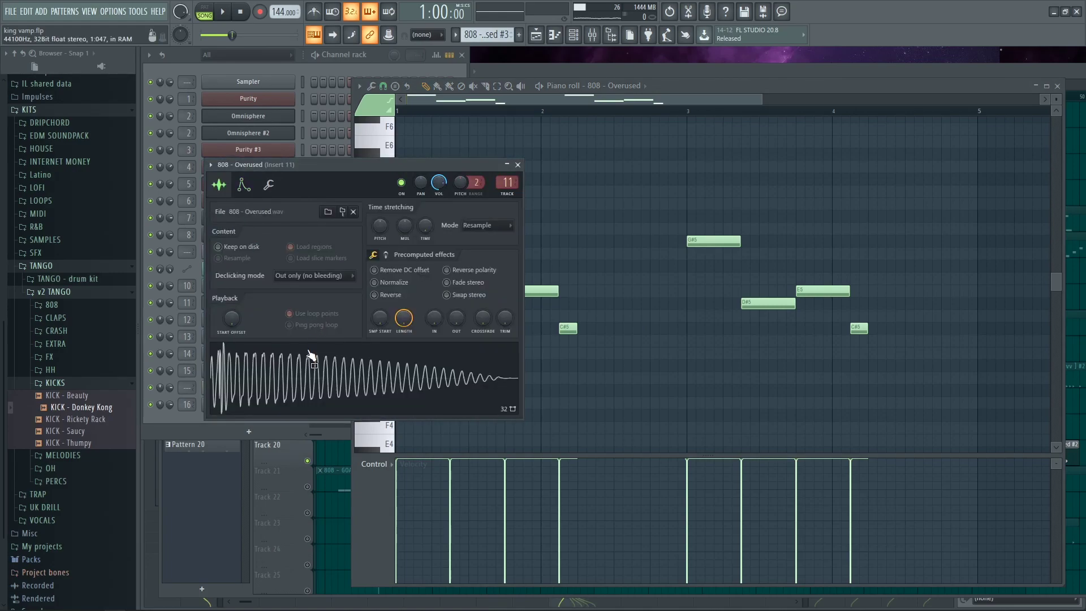
left_click(518, 164)
key("space")
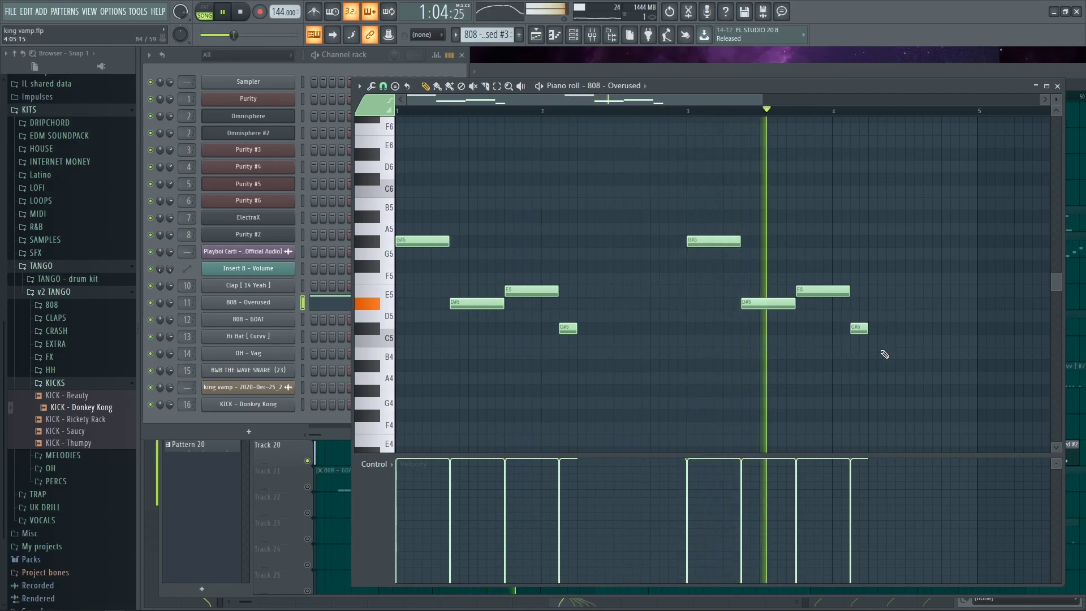
key("space")
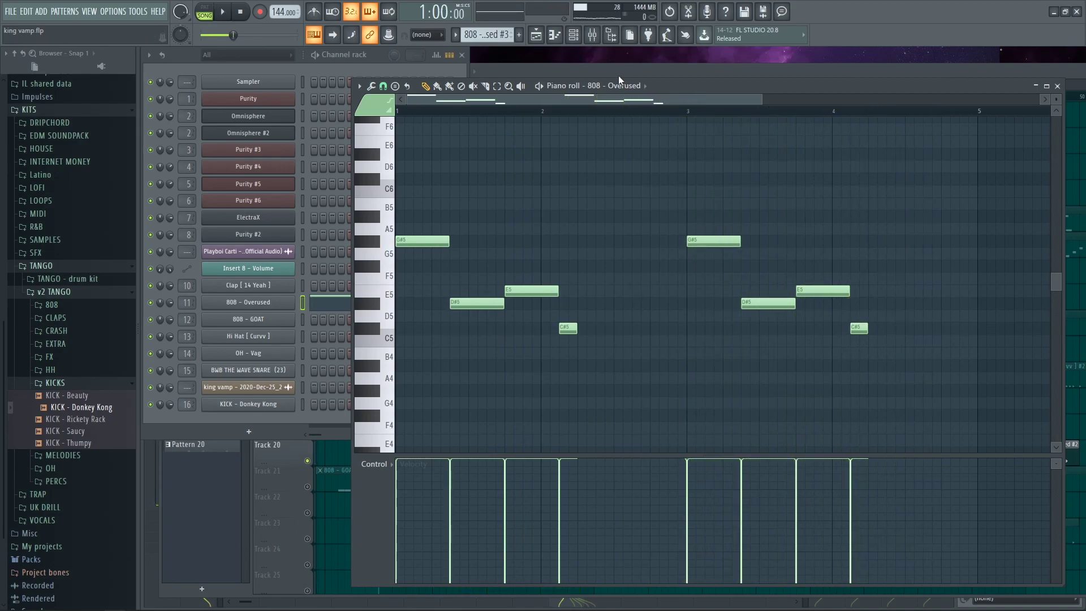
left_click(619, 76)
Solo track 19, play Pattern 20 from bar 37, and review its KICK - Donkey Kong notes and sample settings
right_click(309, 435)
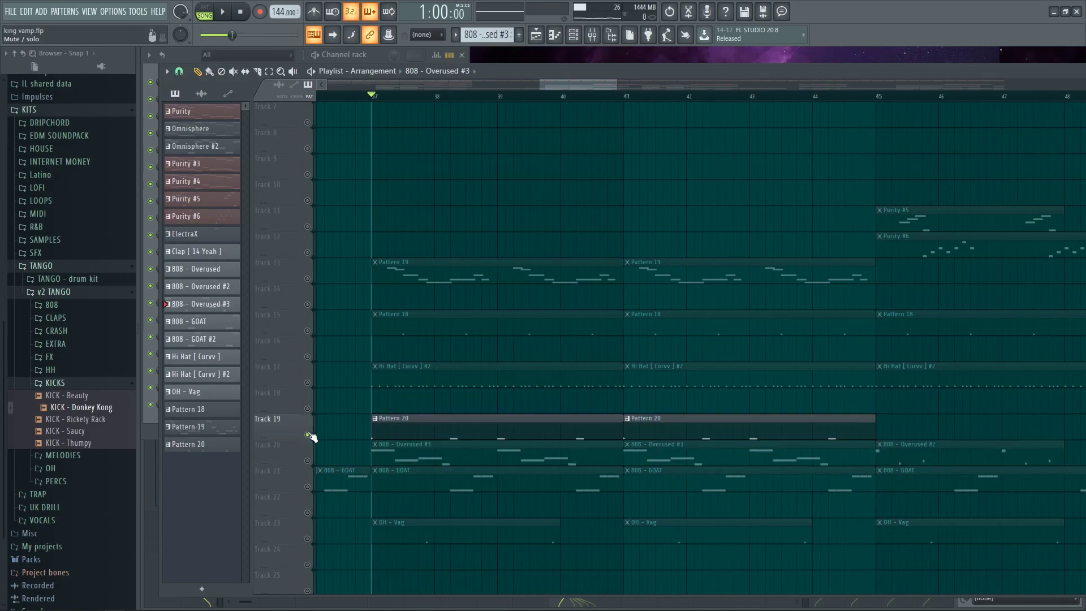
double_click(406, 429)
key("space")
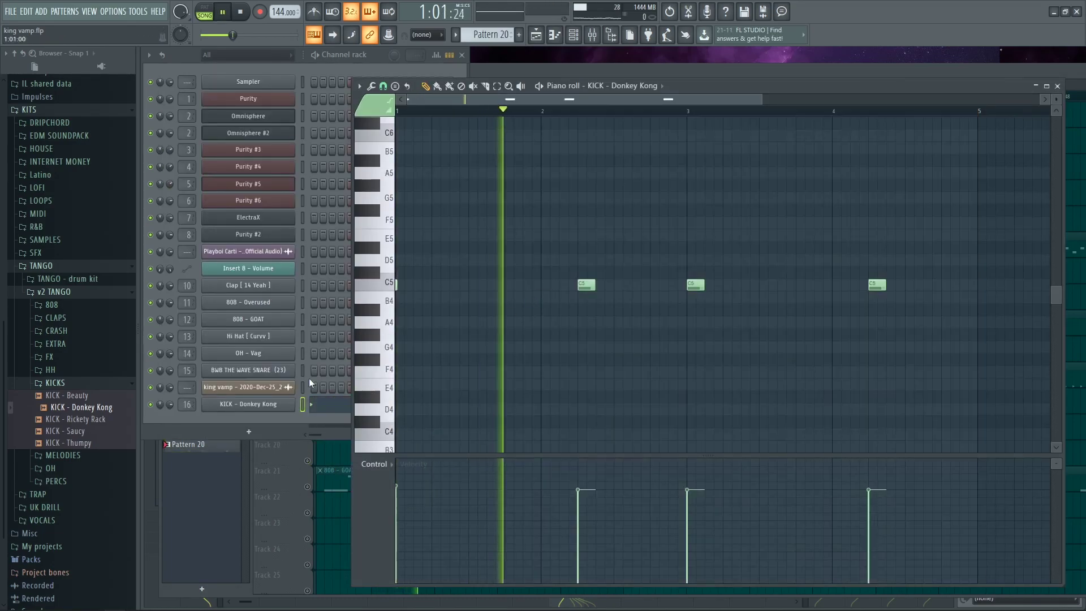
left_click(283, 404)
left_click(474, 121)
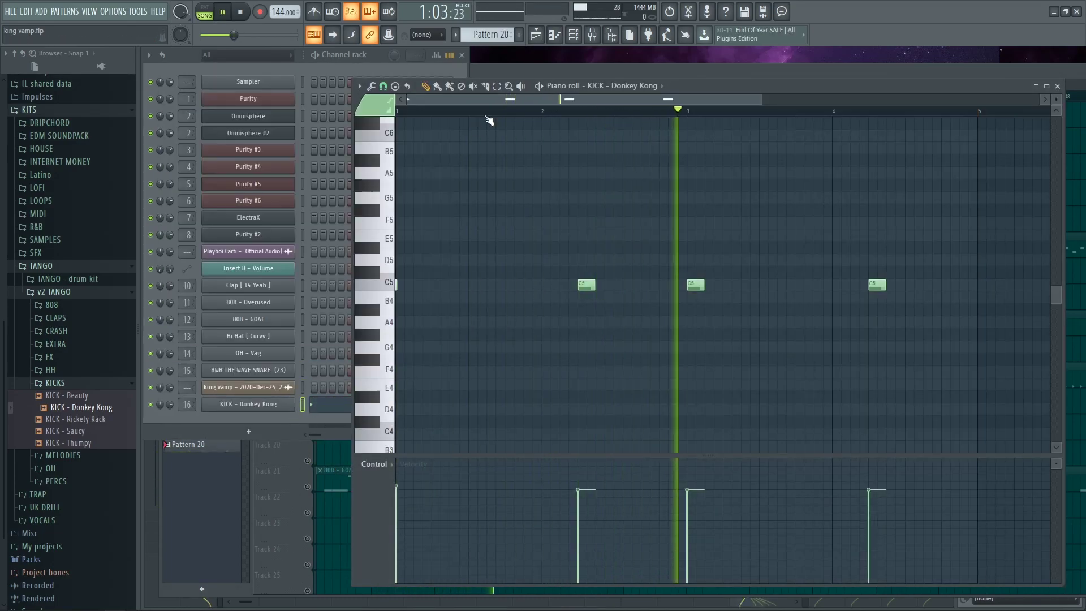
left_click(579, 71)
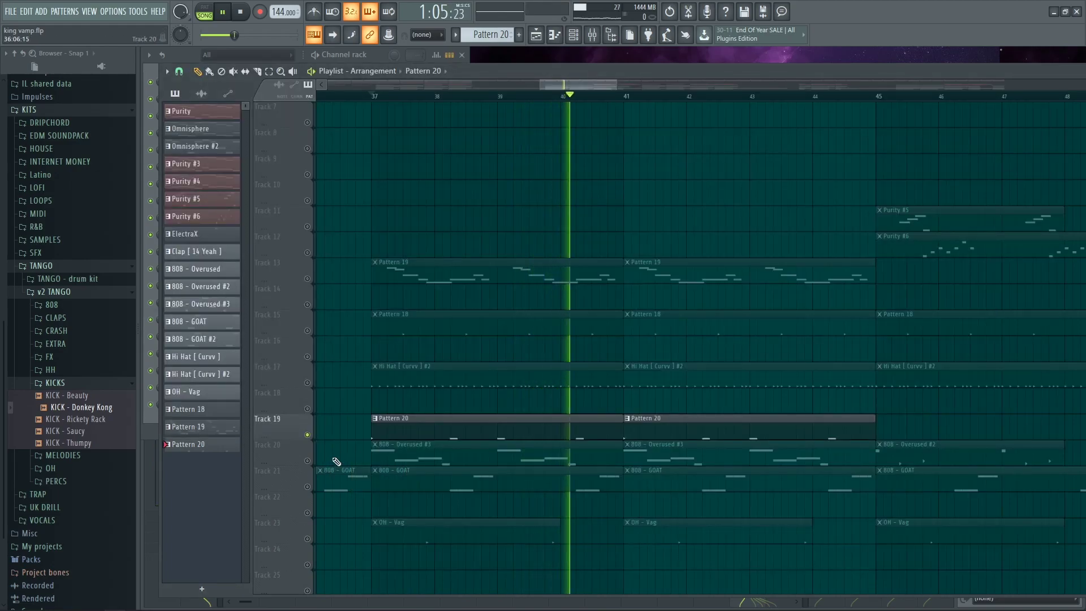
key("space")
Enable tracks 3, 13, 15, 17, 20, 21 and 23 in the playlist alongside track 19
left_click(308, 460)
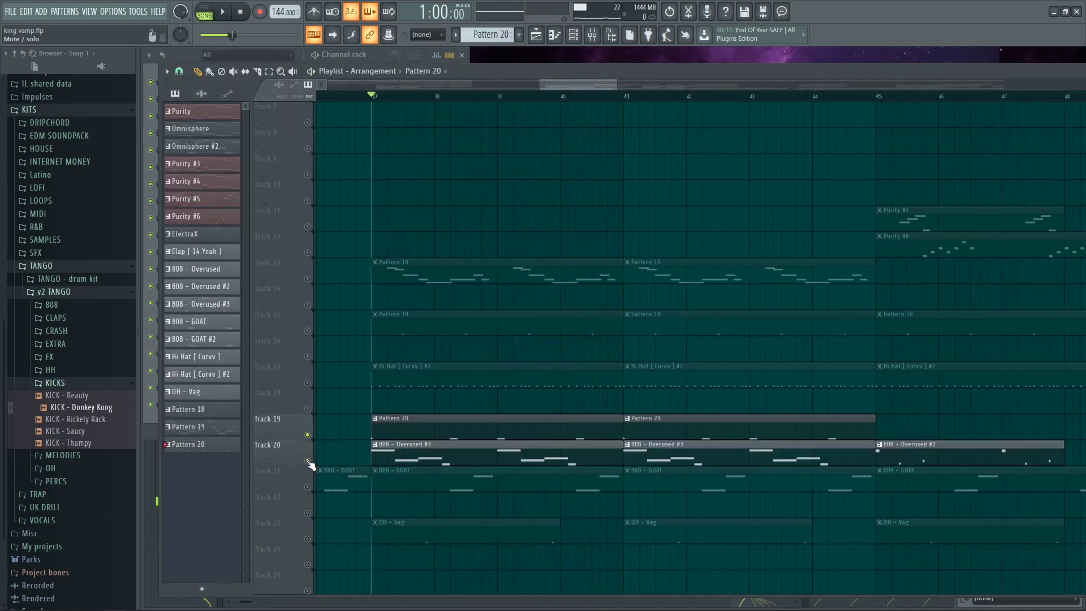
left_click(308, 487)
left_click(308, 279)
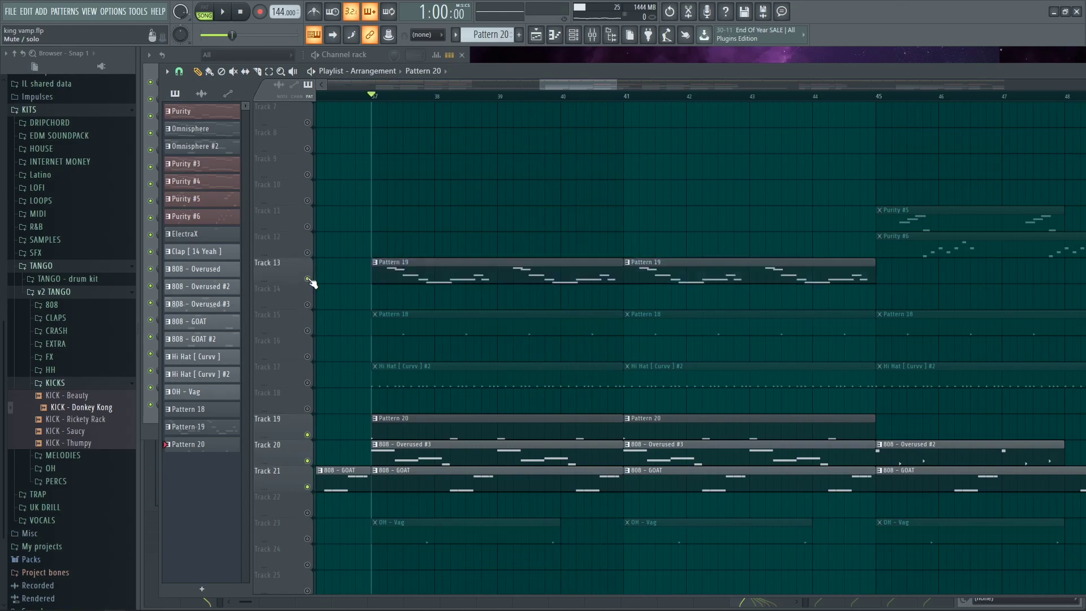
left_click(307, 331)
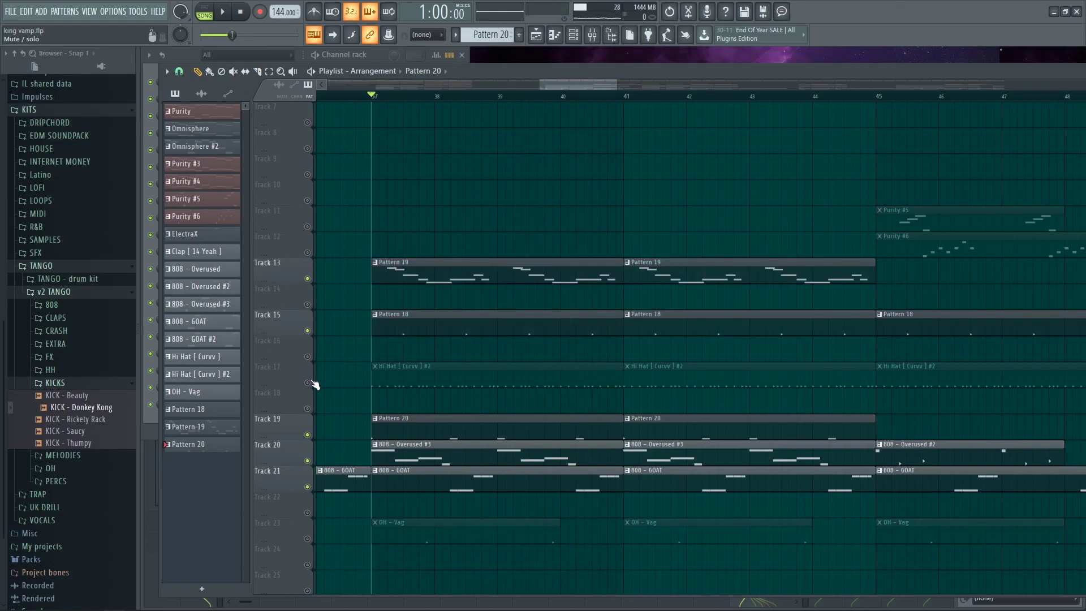
left_click(308, 383)
left_click(307, 539)
scroll(374, 435, "up", 3)
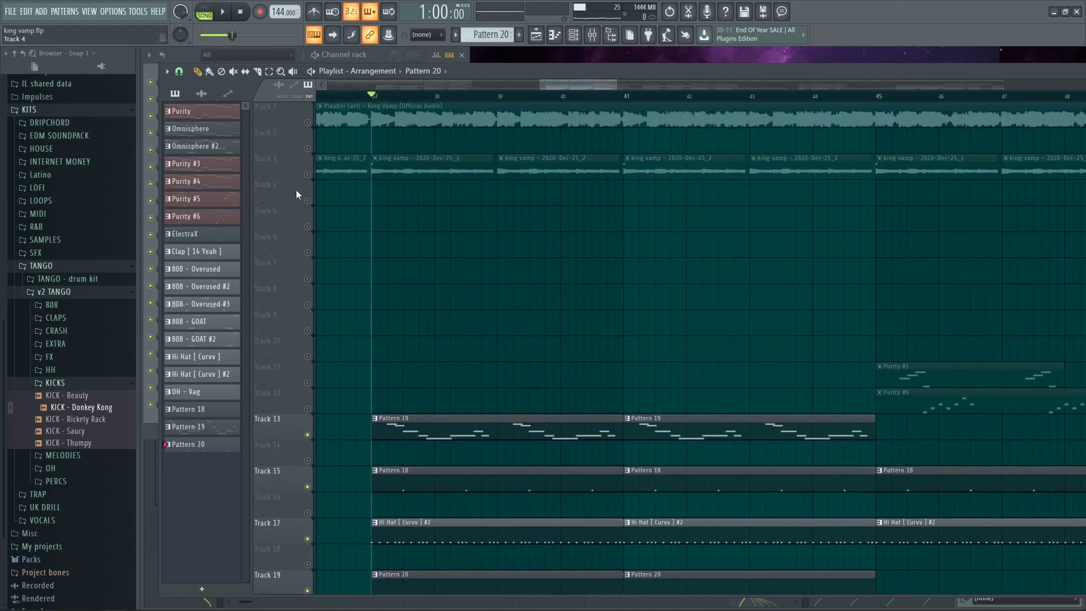
left_click(308, 174)
Play the combined layers from bar 37 and lower the volume of mixer insert 8 to about -4.8 dB
key("space")
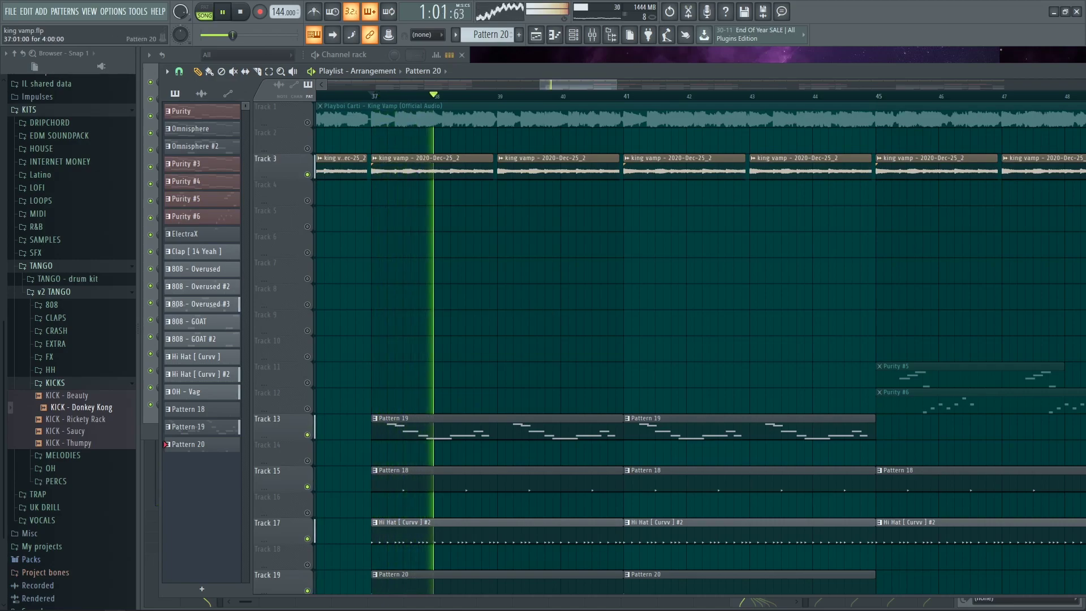
key("F9")
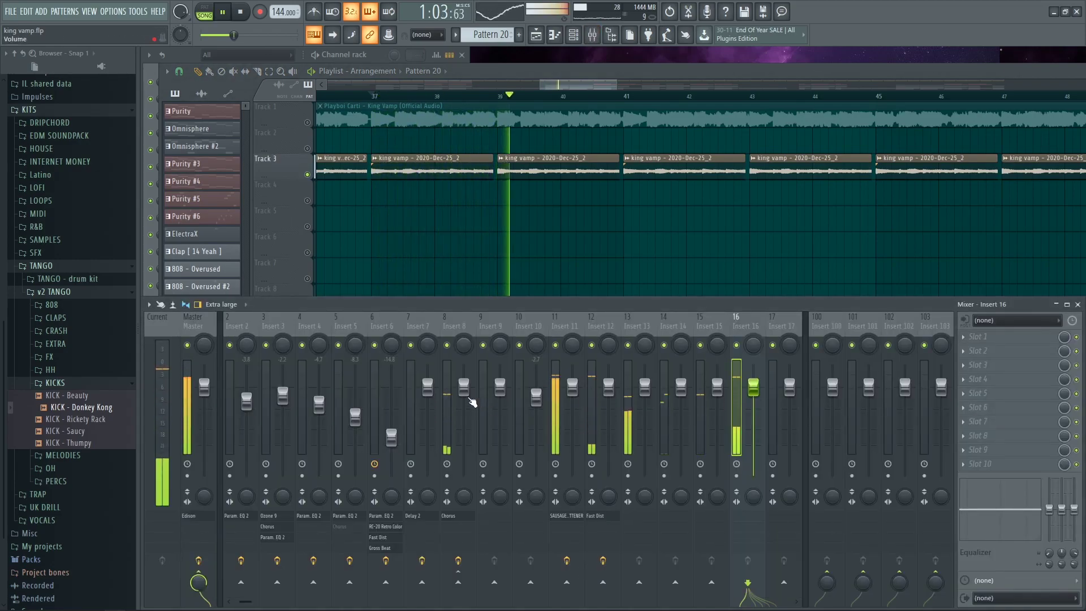
left_click_drag(464, 387, 464, 405)
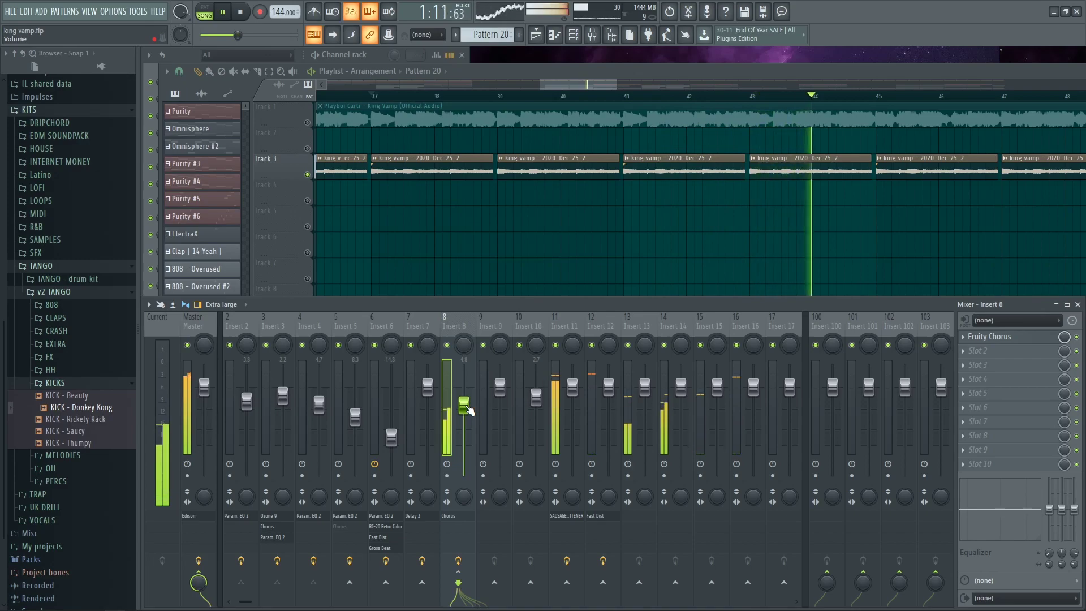
View the full arrangement in the playlist and restart playback of the enabled tracks from bar 37
right_click(600, 242)
right_click(600, 242, "ctrl")
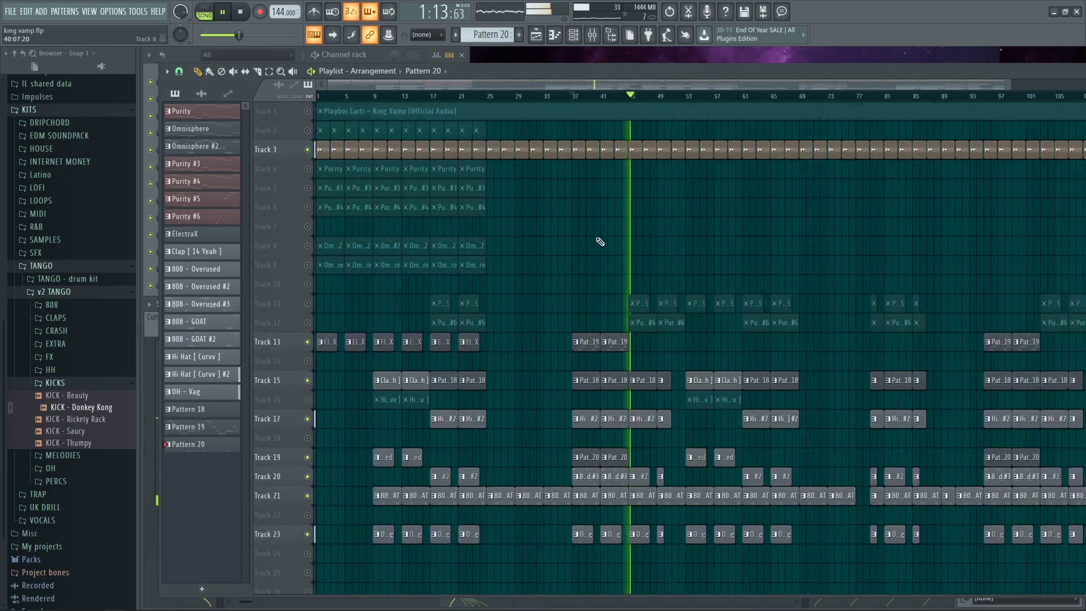
scroll(600, 242, "down", 2)
key("space")
scroll(594, 256, "up", 3)
key("space")
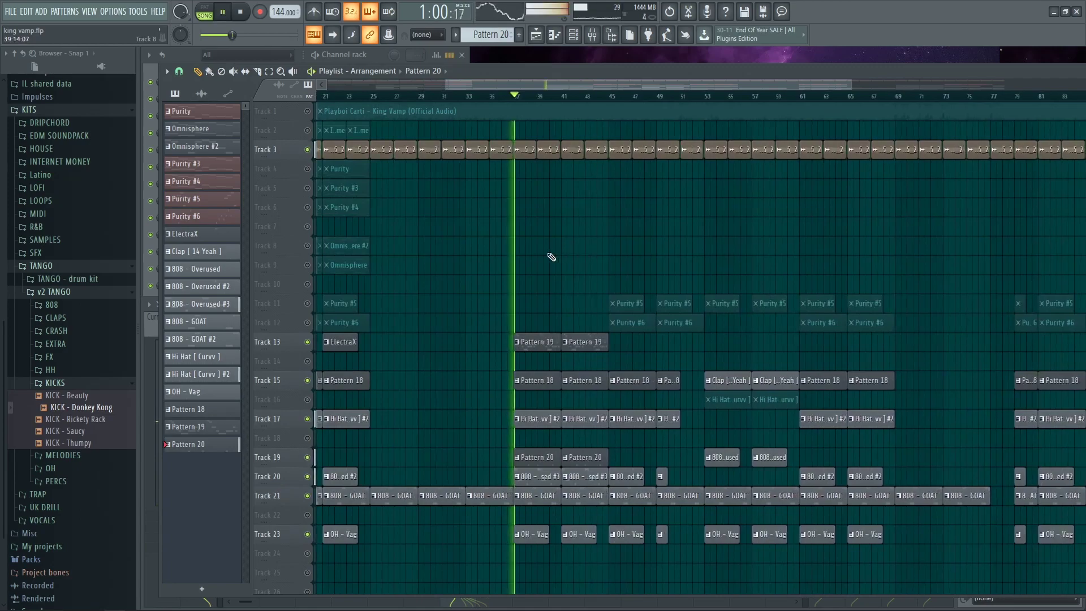